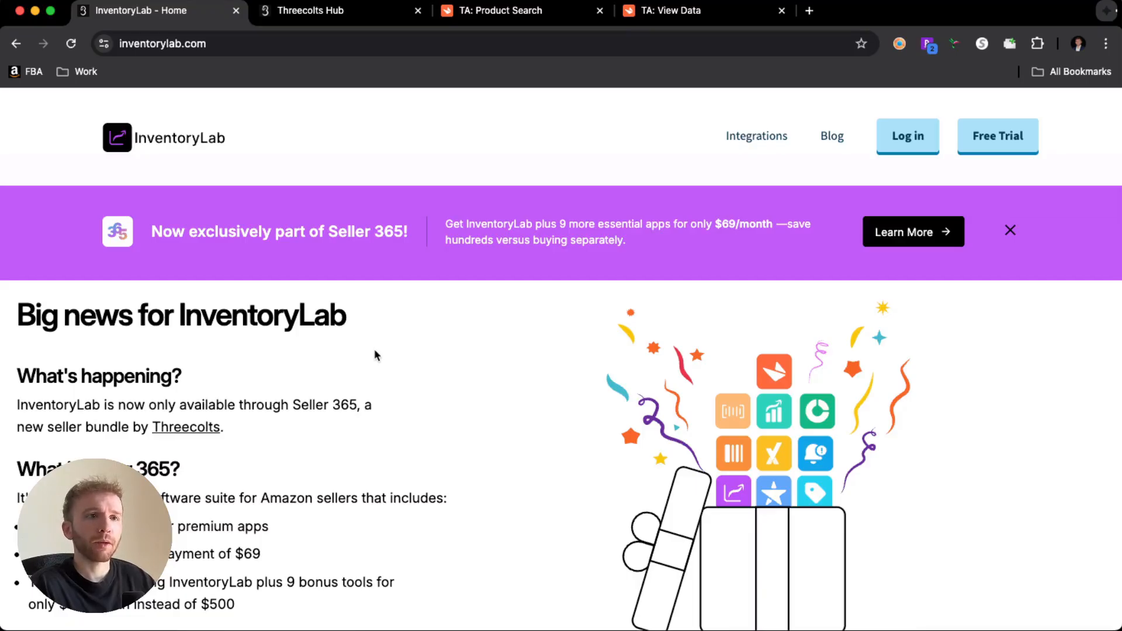
- Review the Seller 365 announcement on the InventoryLab homepage, including its price and the list of included apps
{"action": "scroll", "coordinate": [375, 354], "scroll_direction": "down", "scroll_amount": 3}
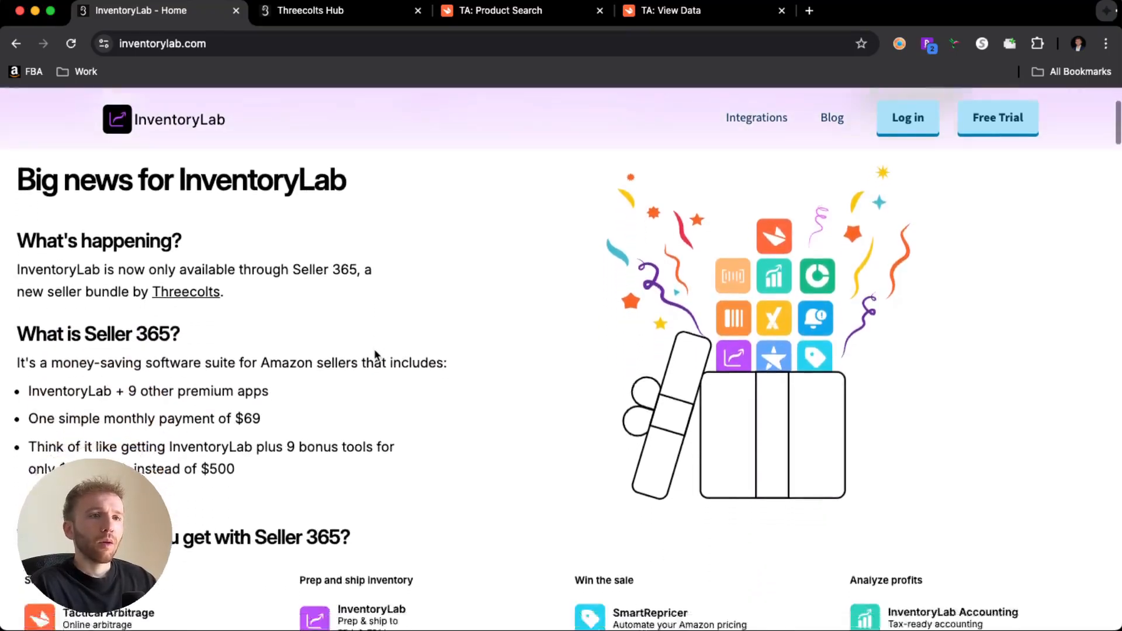
{"action": "scroll", "coordinate": [374, 353], "scroll_direction": "down", "scroll_amount": 3}
{"action": "scroll", "coordinate": [374, 353], "scroll_direction": "down", "scroll_amount": 1}
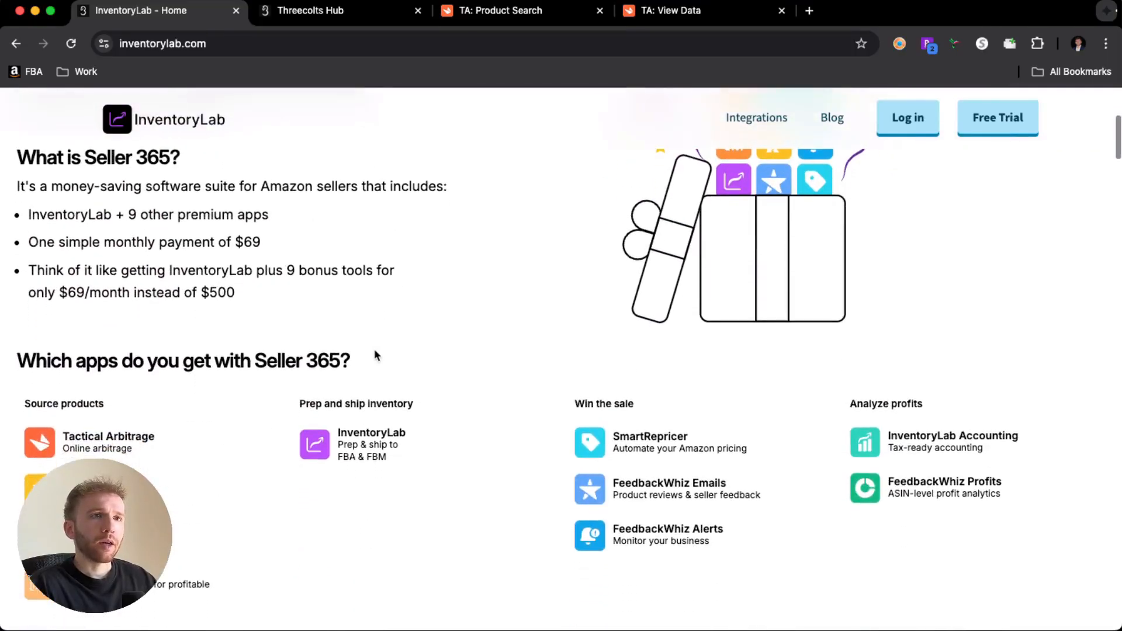
{"action": "scroll", "coordinate": [374, 354], "scroll_direction": "down", "scroll_amount": 1}
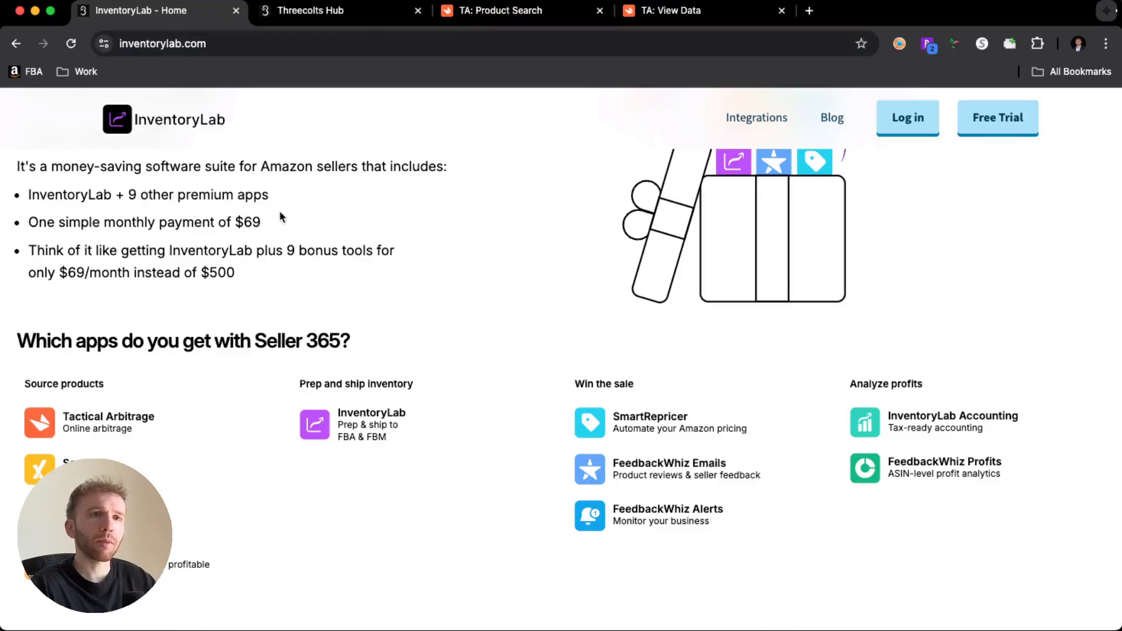
- Switch to Threecolts Hub and view the Beta apps, returning to the Seller 365 Teams apps
{"action": "left_click", "coordinate": [355, 24]}
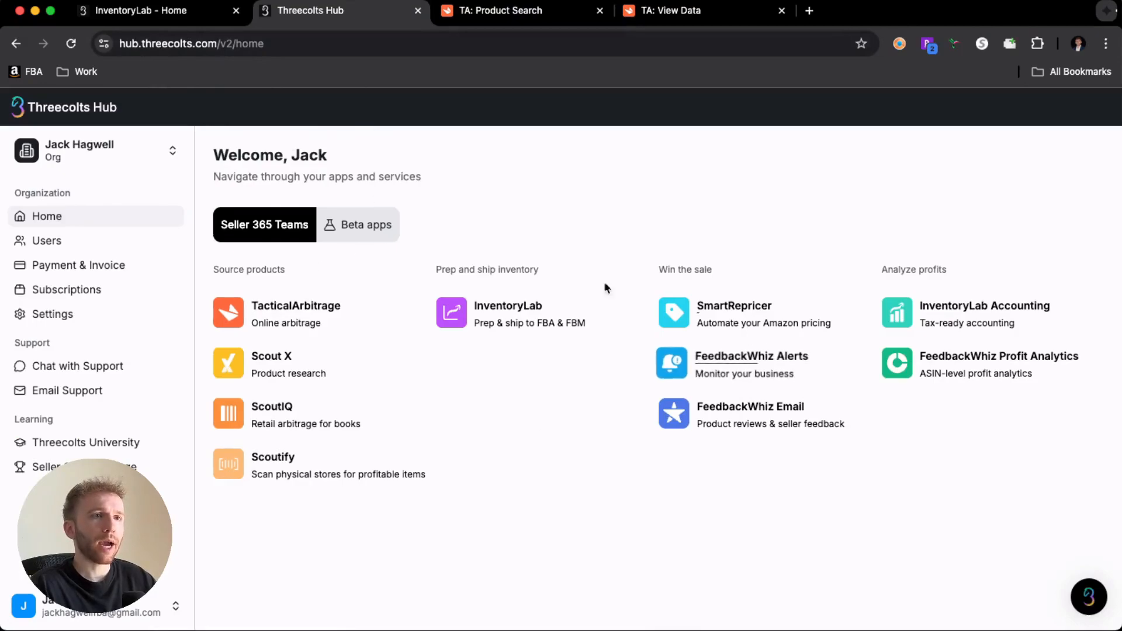
{"action": "left_click", "coordinate": [374, 226]}
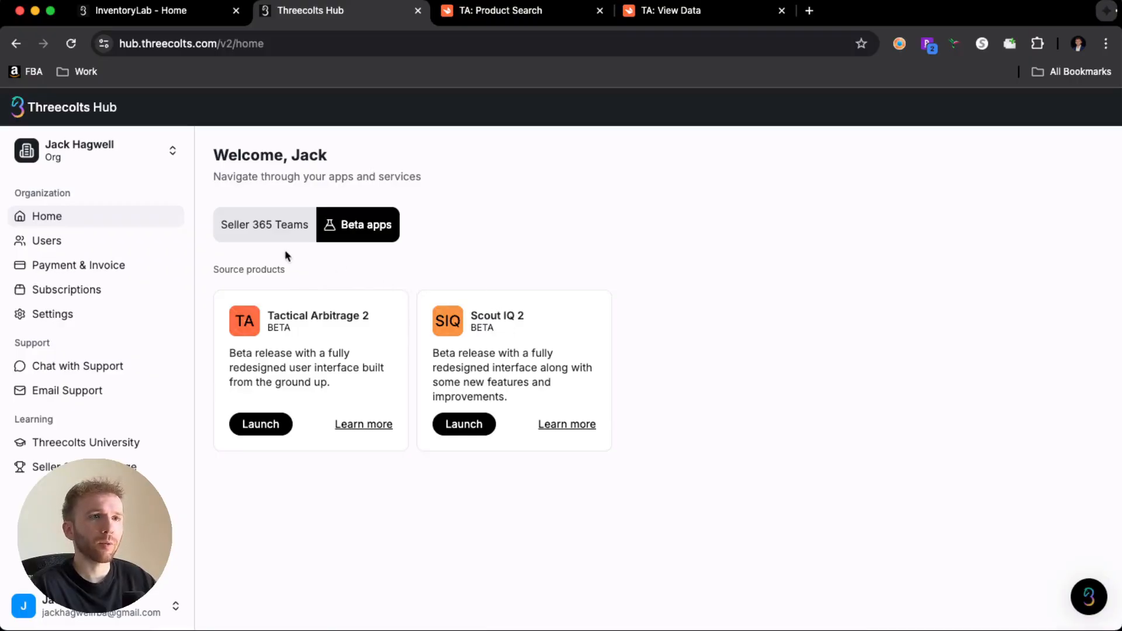
{"action": "left_click", "coordinate": [263, 237]}
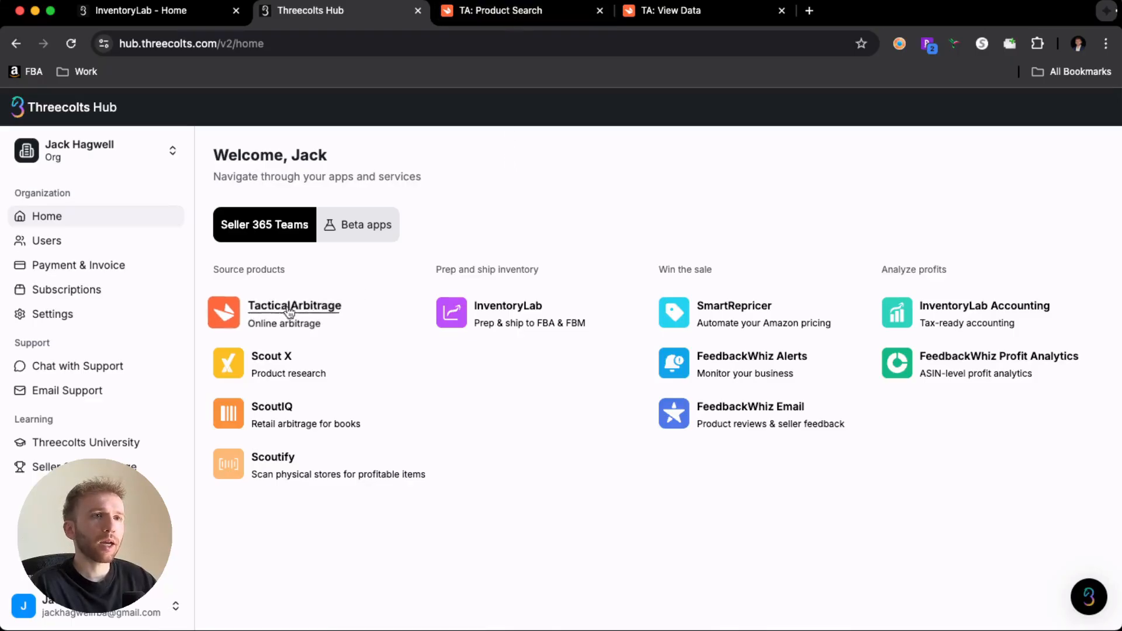
- Switch to Tactical Arbitrage's Product Search page and look over the search and seller tools it offers
{"action": "left_click", "coordinate": [518, 10]}
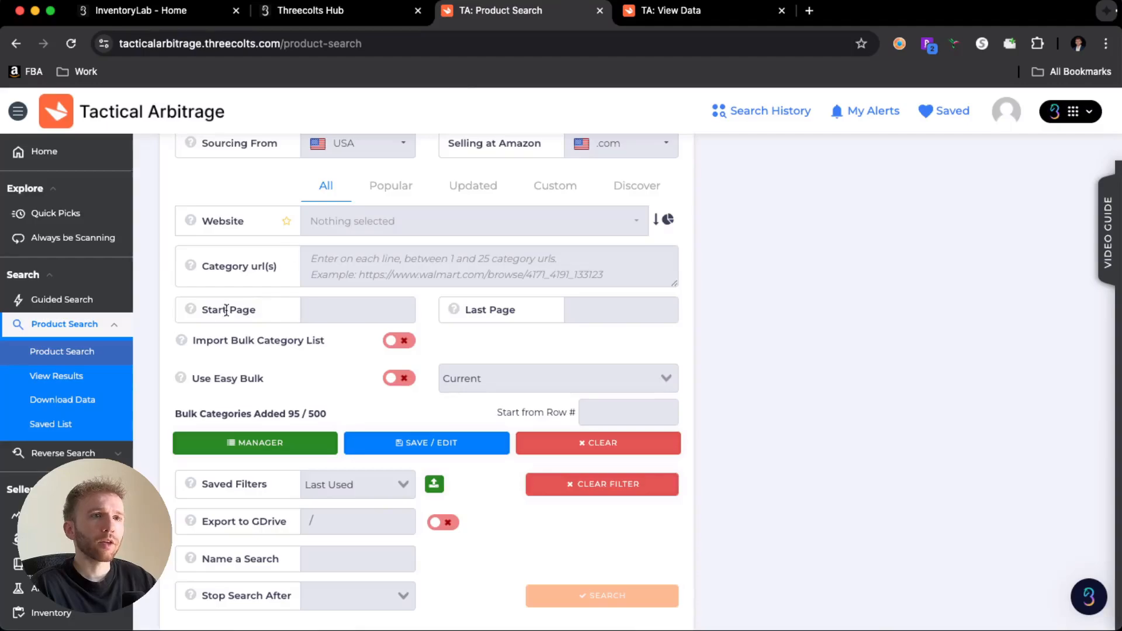
{"action": "scroll", "coordinate": [227, 310], "scroll_direction": "up", "scroll_amount": 5}
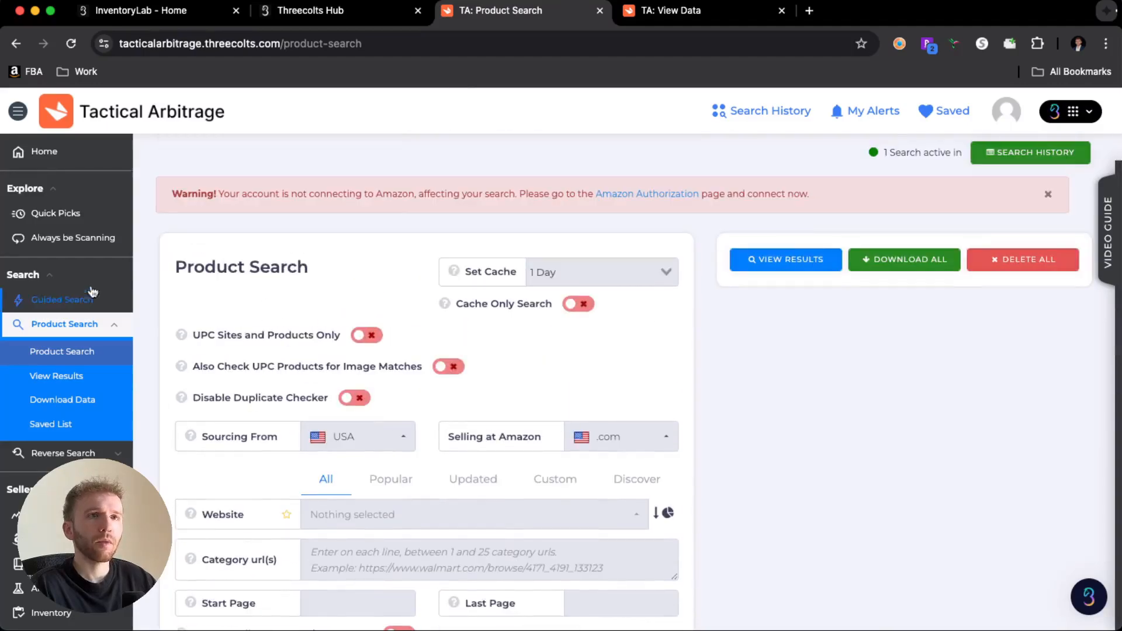
{"action": "scroll", "coordinate": [93, 435], "scroll_direction": "down", "scroll_amount": 3}
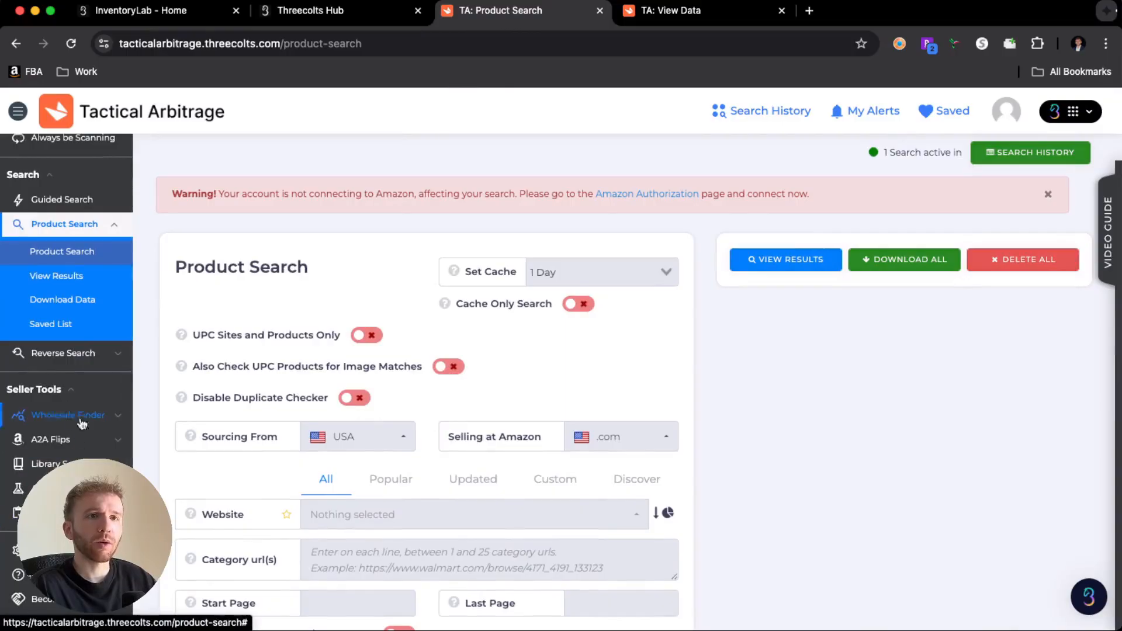
{"action": "scroll", "coordinate": [85, 362], "scroll_direction": "up", "scroll_amount": 3}
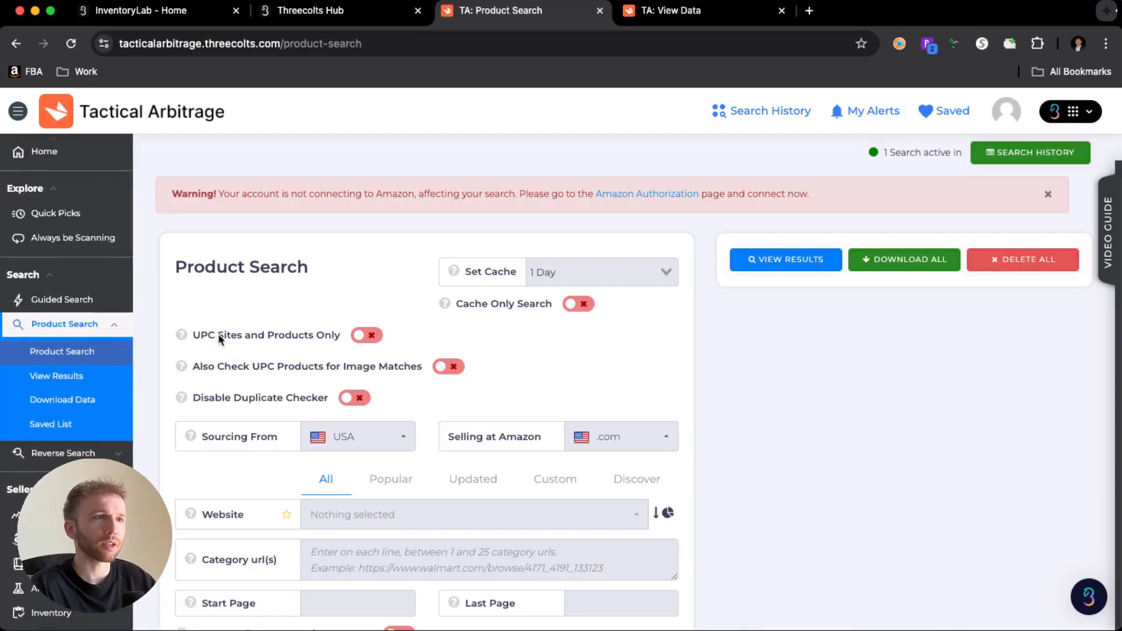
{"action": "left_click", "coordinate": [115, 325]}
{"action": "left_click", "coordinate": [117, 327]}
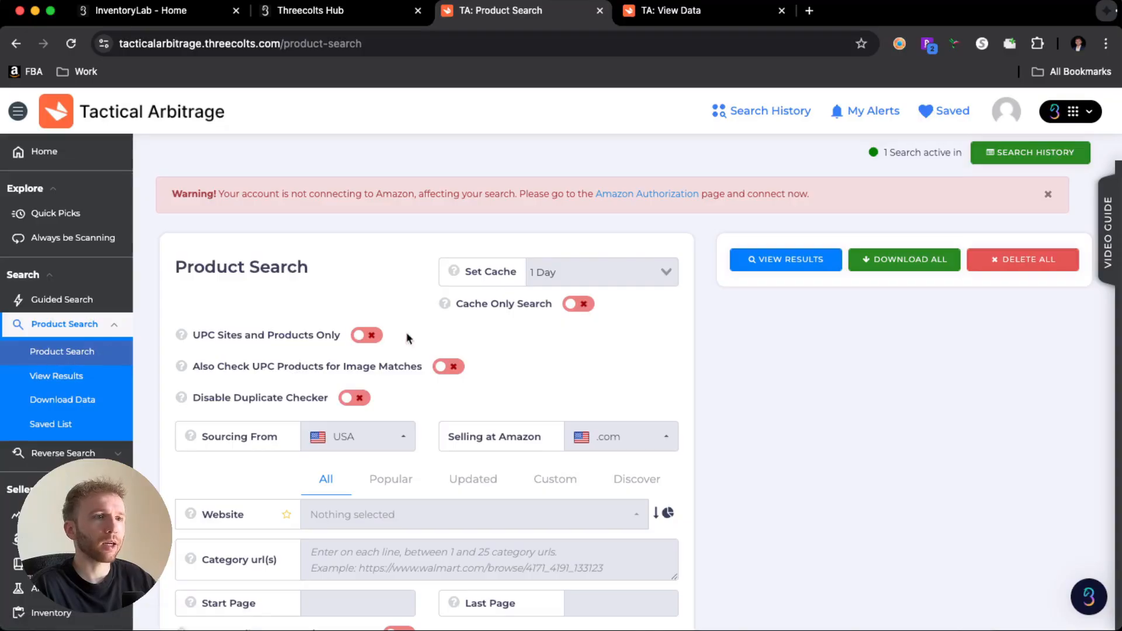
- Examine the Product Search settings and the Filter Products categories, including Source Price Adjustments
{"action": "scroll", "coordinate": [408, 338], "scroll_direction": "down", "scroll_amount": 12}
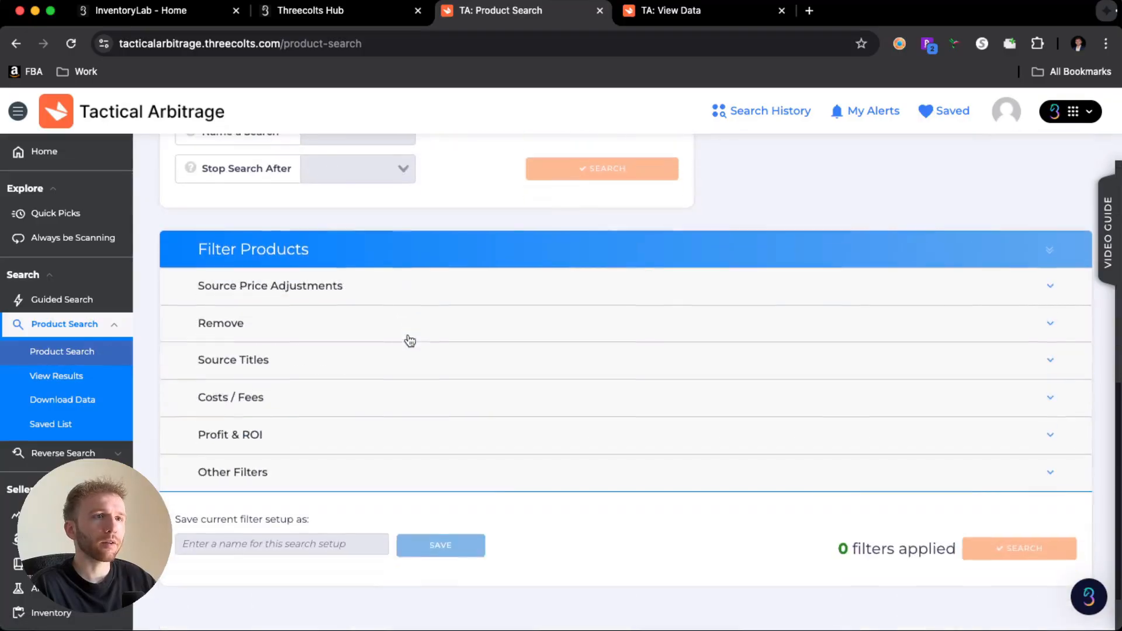
{"action": "left_click", "coordinate": [344, 290]}
{"action": "left_click", "coordinate": [339, 292]}
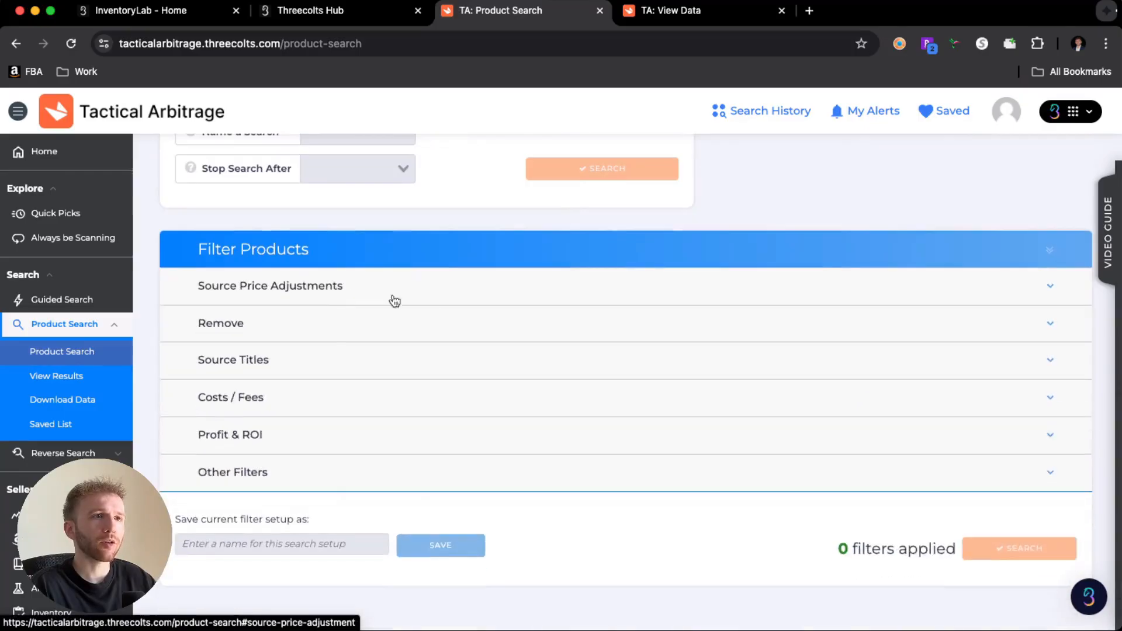
{"action": "scroll", "coordinate": [409, 300], "scroll_direction": "up", "scroll_amount": 8}
{"action": "scroll", "coordinate": [427, 302], "scroll_direction": "up", "scroll_amount": 2}
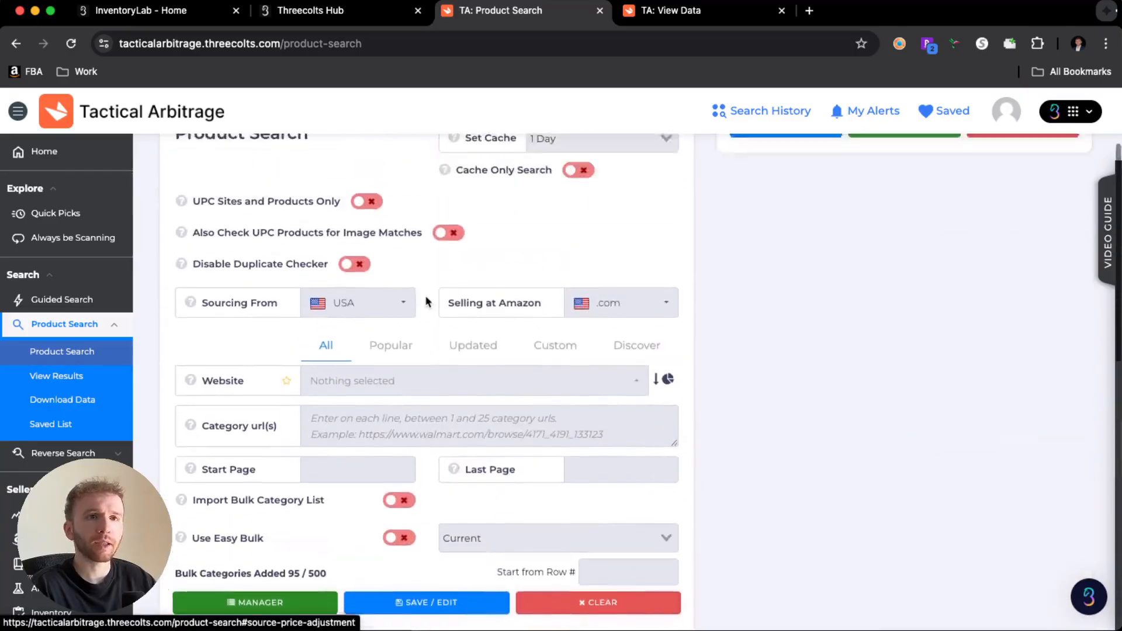
{"action": "scroll", "coordinate": [428, 303], "scroll_direction": "up", "scroll_amount": 2}
{"action": "scroll", "coordinate": [427, 300], "scroll_direction": "down", "scroll_amount": 2}
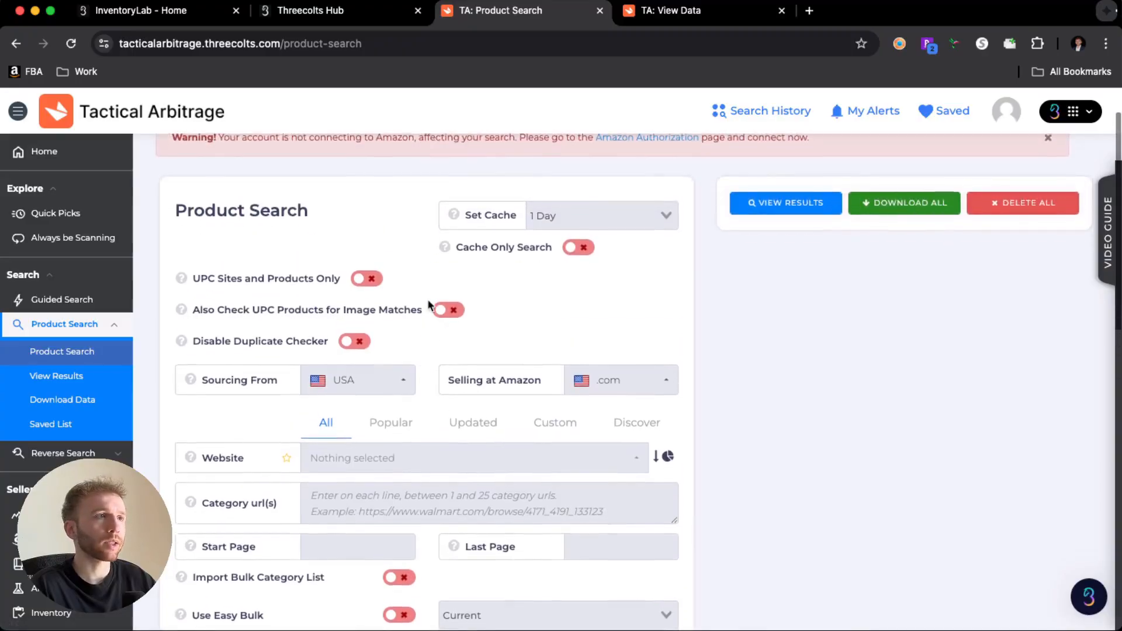
{"action": "scroll", "coordinate": [427, 304], "scroll_direction": "down", "scroll_amount": 2}
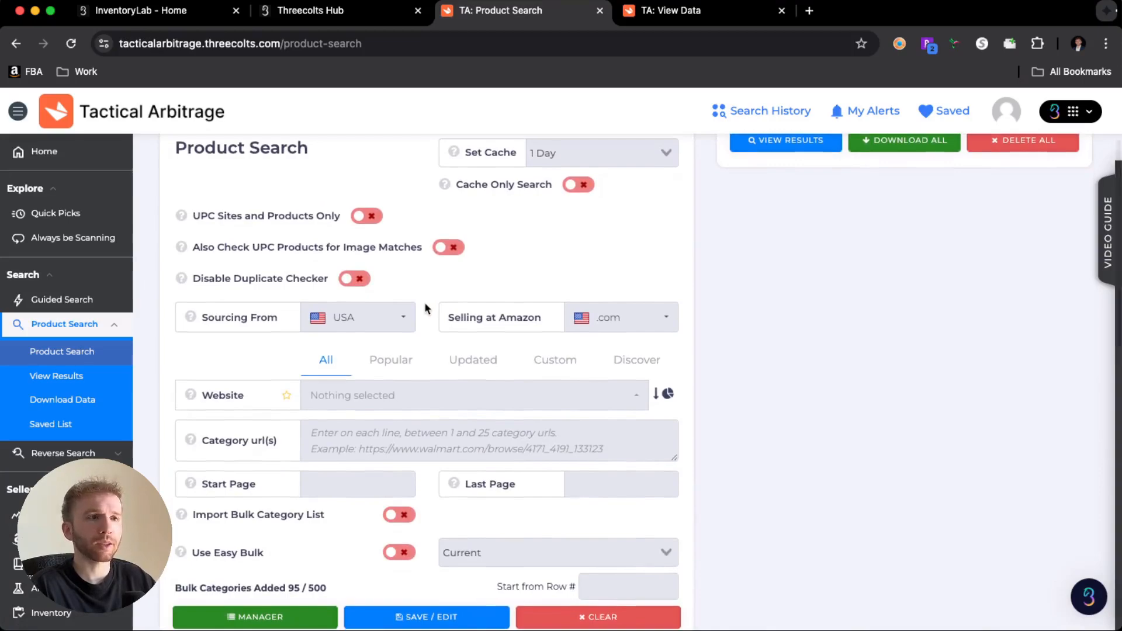
{"action": "scroll", "coordinate": [426, 301], "scroll_direction": "down", "scroll_amount": 3}
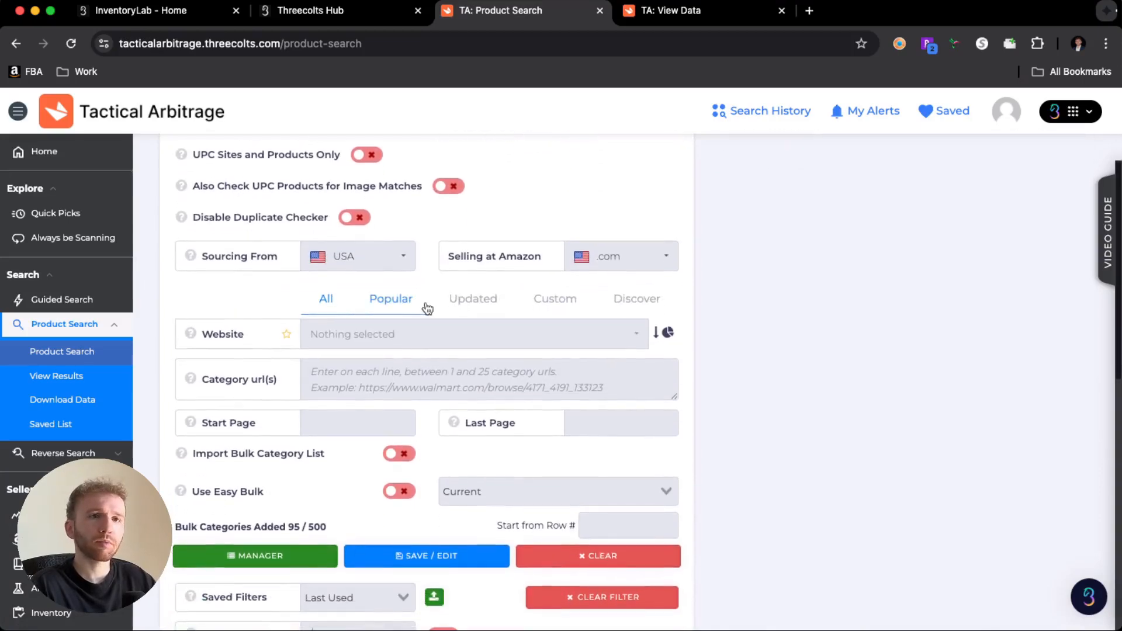
- Browse the full list of supported source websites, noting which are matched by UPC / EAN and which by Title / Image
{"action": "left_click", "coordinate": [389, 334]}
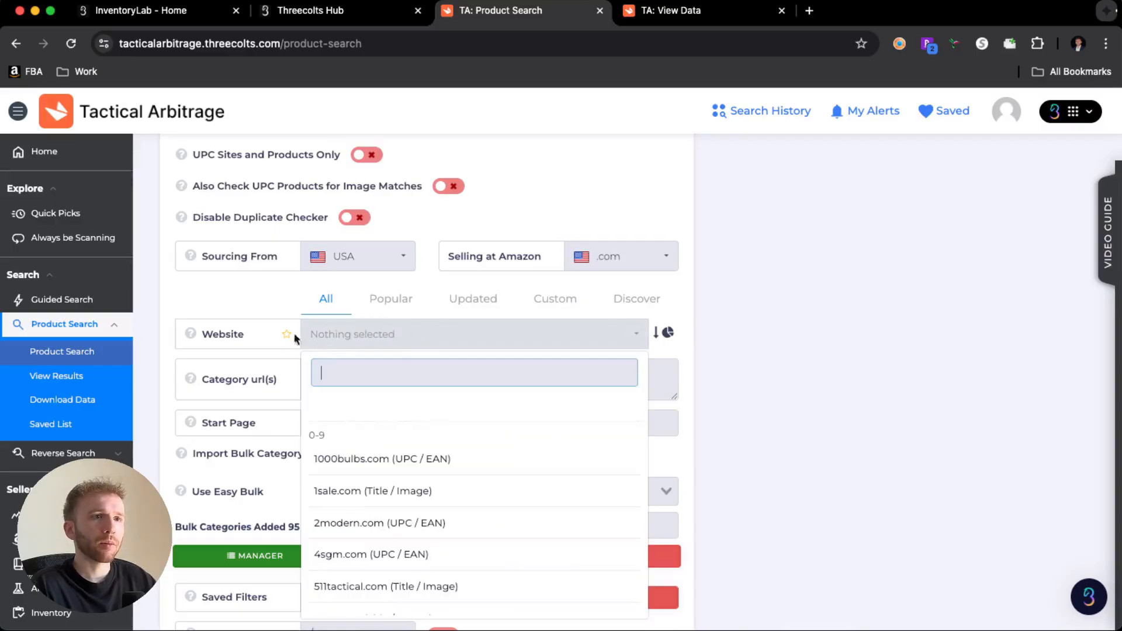
{"action": "left_click", "coordinate": [731, 326]}
{"action": "scroll", "coordinate": [684, 323], "scroll_direction": "down", "scroll_amount": 2}
{"action": "left_click", "coordinate": [426, 270]}
{"action": "scroll", "coordinate": [431, 418], "scroll_direction": "down", "scroll_amount": 5}
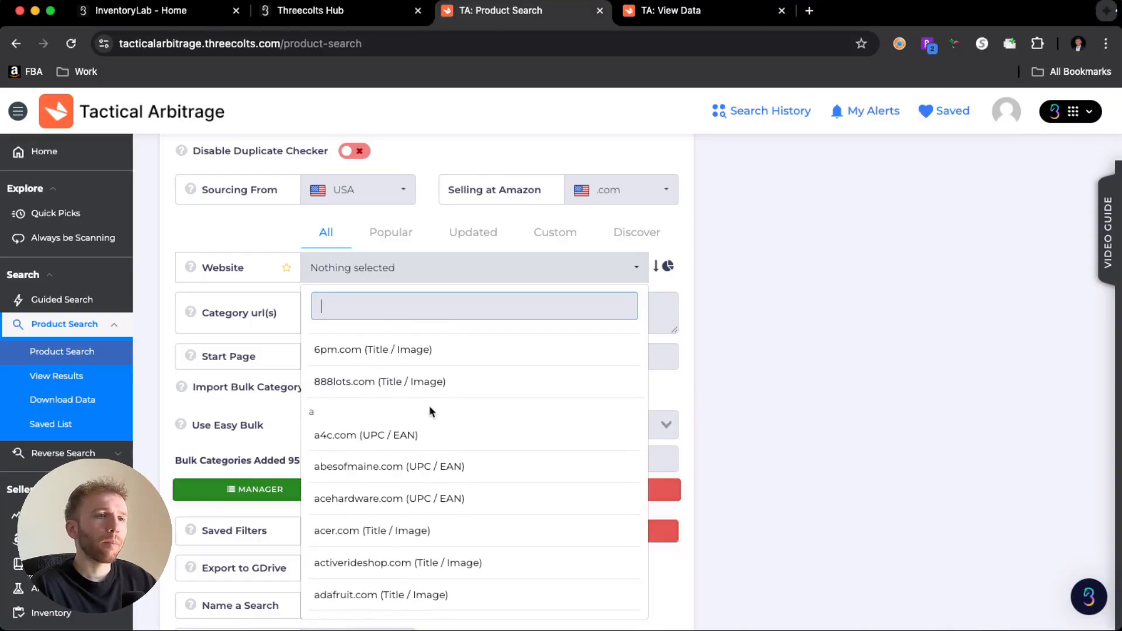
{"action": "scroll", "coordinate": [436, 410], "scroll_direction": "down", "scroll_amount": 1}
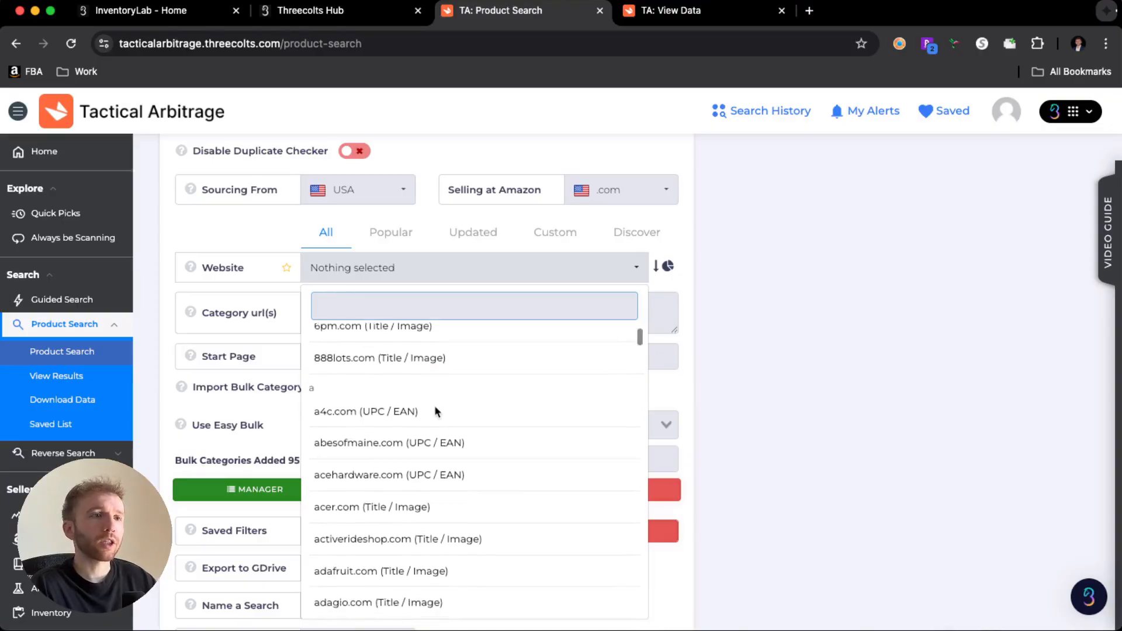
{"action": "scroll", "coordinate": [435, 412], "scroll_direction": "down", "scroll_amount": 20}
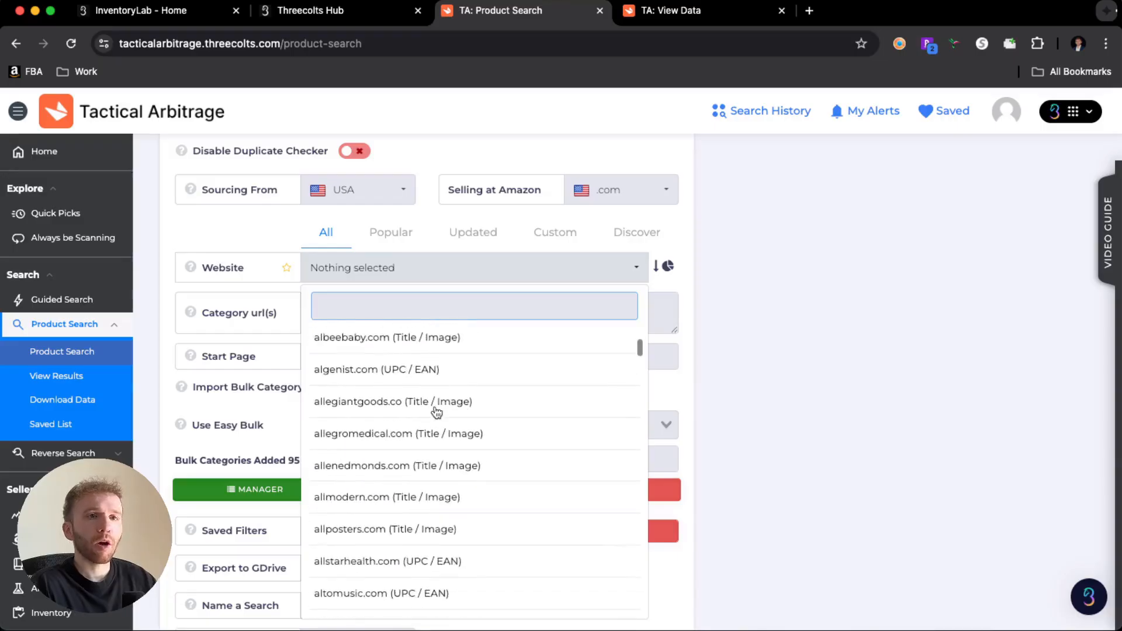
{"action": "scroll", "coordinate": [436, 411], "scroll_direction": "down", "scroll_amount": 20}
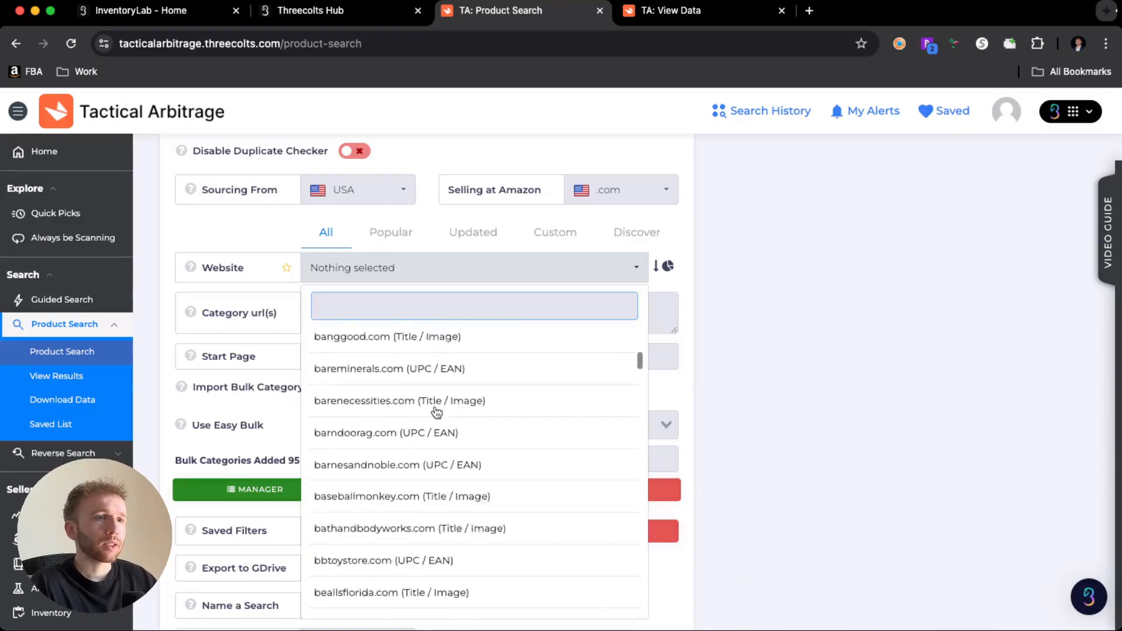
{"action": "scroll", "coordinate": [436, 411], "scroll_direction": "down", "scroll_amount": 20}
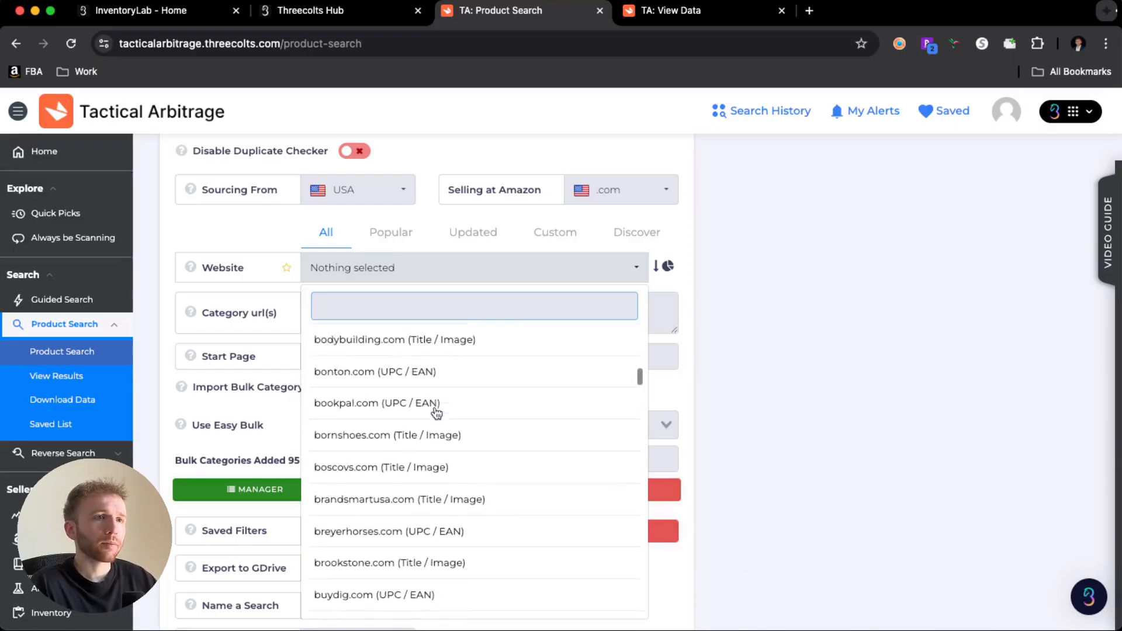
{"action": "scroll", "coordinate": [436, 411], "scroll_direction": "down", "scroll_amount": 20}
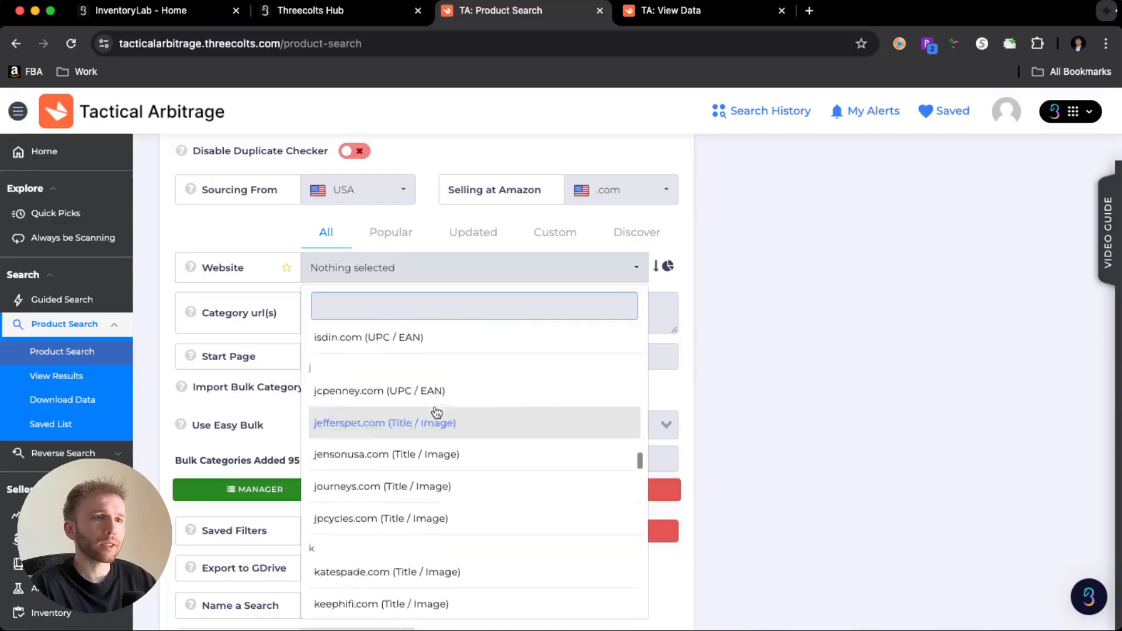
{"action": "scroll", "coordinate": [435, 411], "scroll_direction": "down", "scroll_amount": 20}
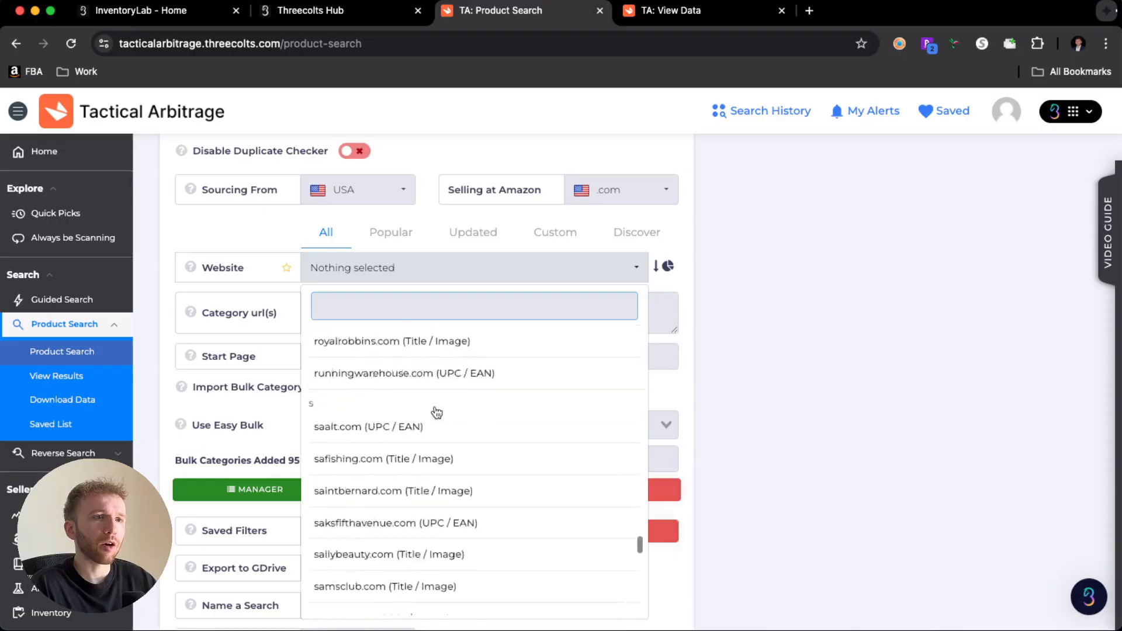
{"action": "scroll", "coordinate": [435, 412], "scroll_direction": "down", "scroll_amount": 20}
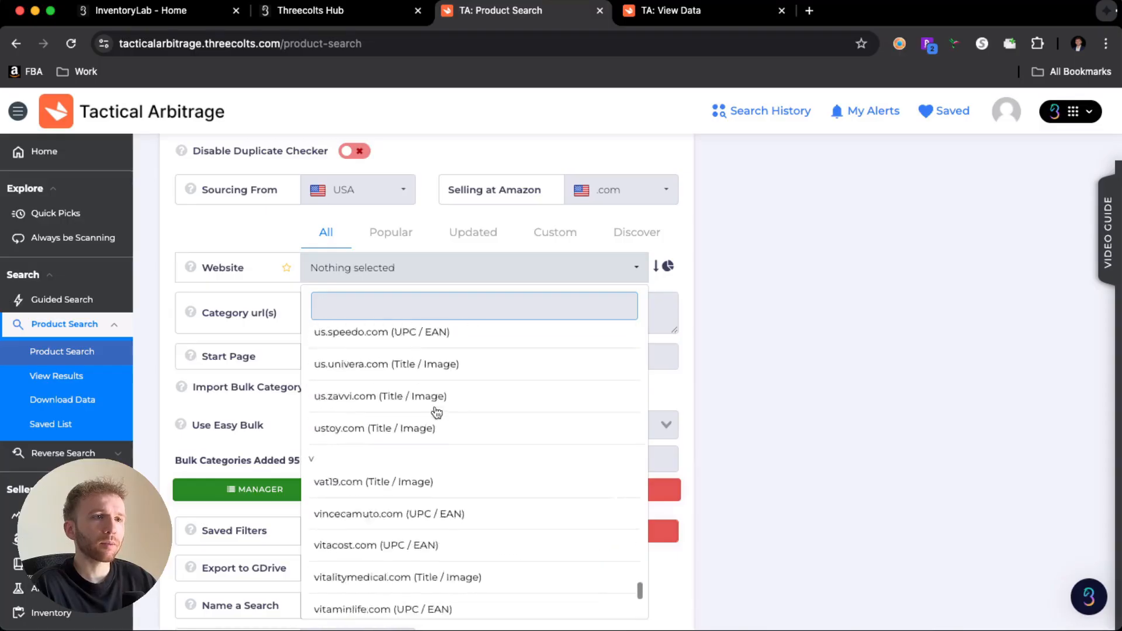
{"action": "scroll", "coordinate": [435, 412], "scroll_direction": "down", "scroll_amount": 5}
{"action": "scroll", "coordinate": [435, 411], "scroll_direction": "up", "scroll_amount": 10}
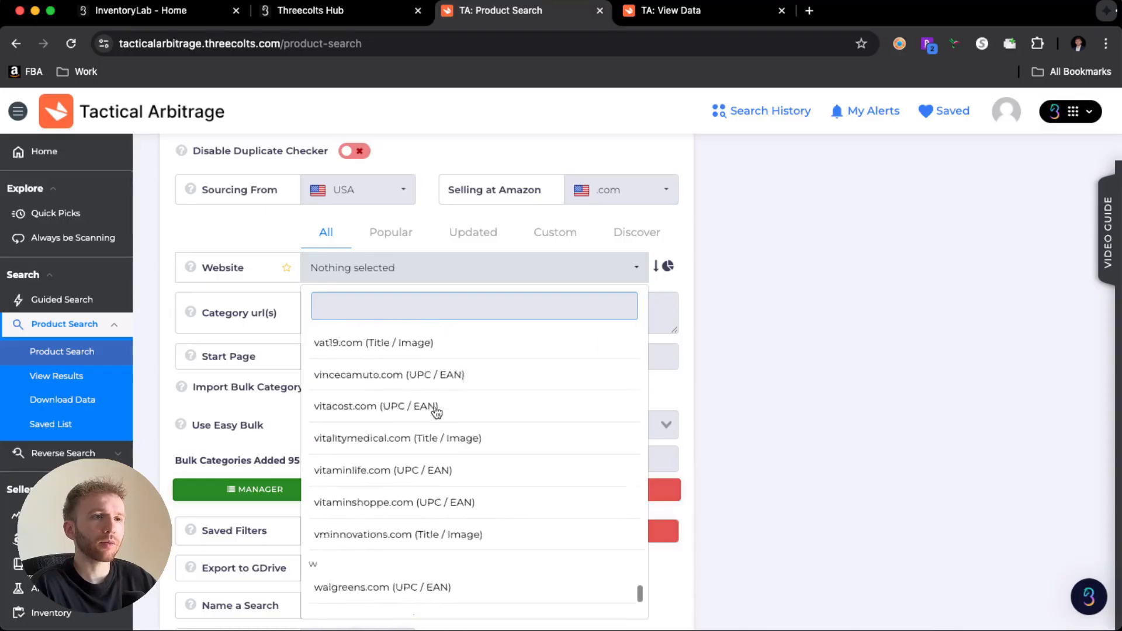
{"action": "scroll", "coordinate": [435, 412], "scroll_direction": "up", "scroll_amount": 8}
{"action": "scroll", "coordinate": [435, 412], "scroll_direction": "down", "scroll_amount": 2}
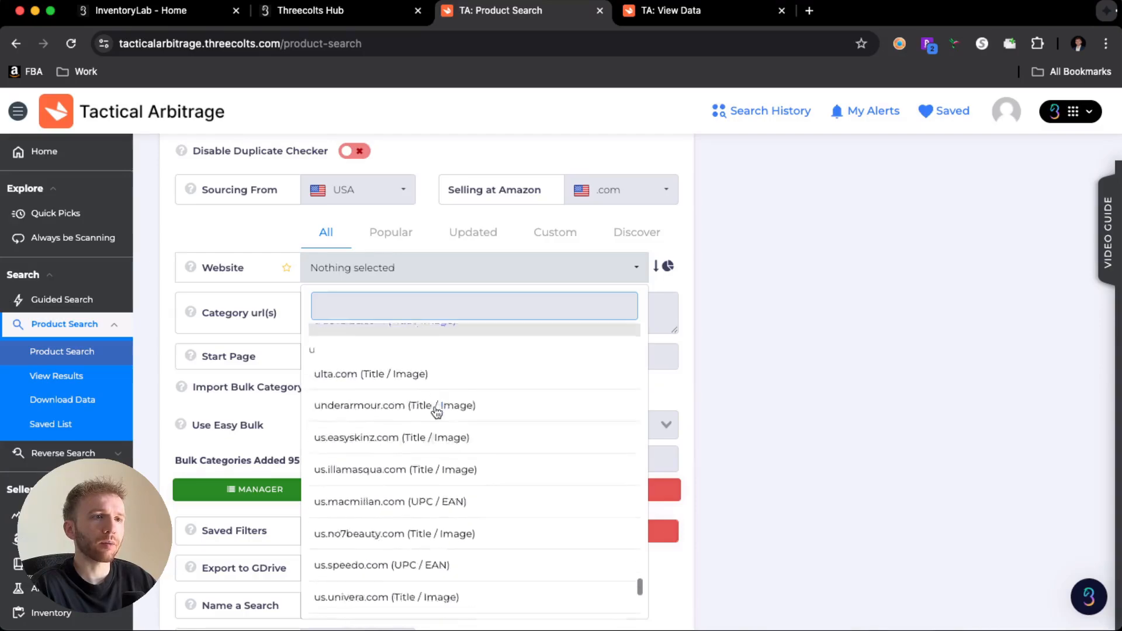
{"action": "scroll", "coordinate": [472, 372], "scroll_direction": "down", "scroll_amount": 5}
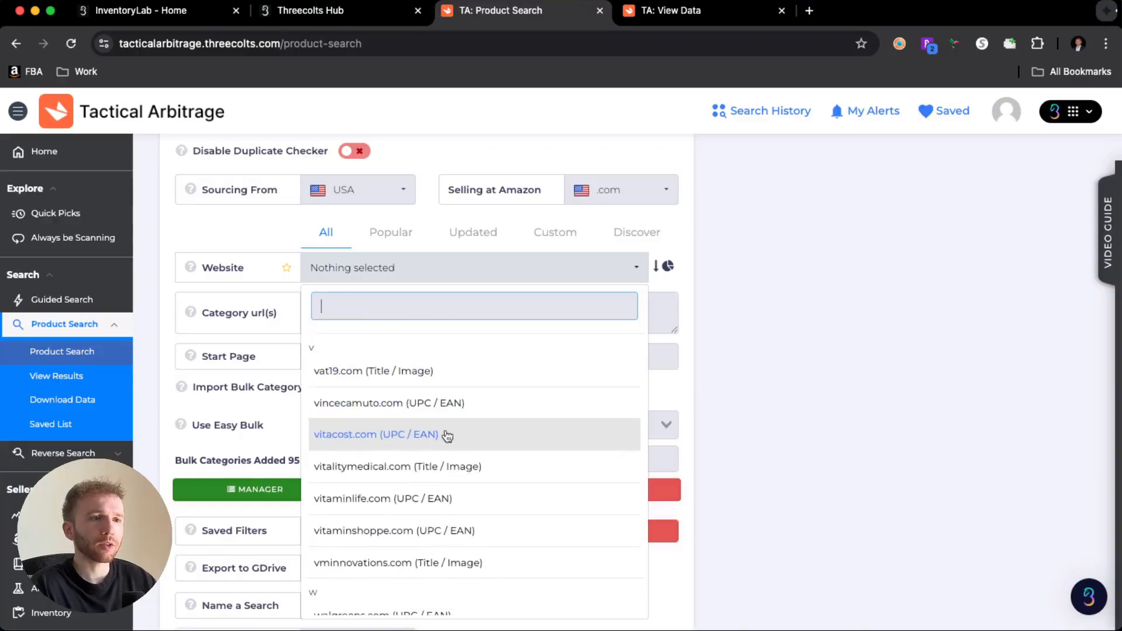
{"action": "scroll", "coordinate": [445, 433], "scroll_direction": "down", "scroll_amount": 3}
{"action": "scroll", "coordinate": [447, 436], "scroll_direction": "down", "scroll_amount": 3}
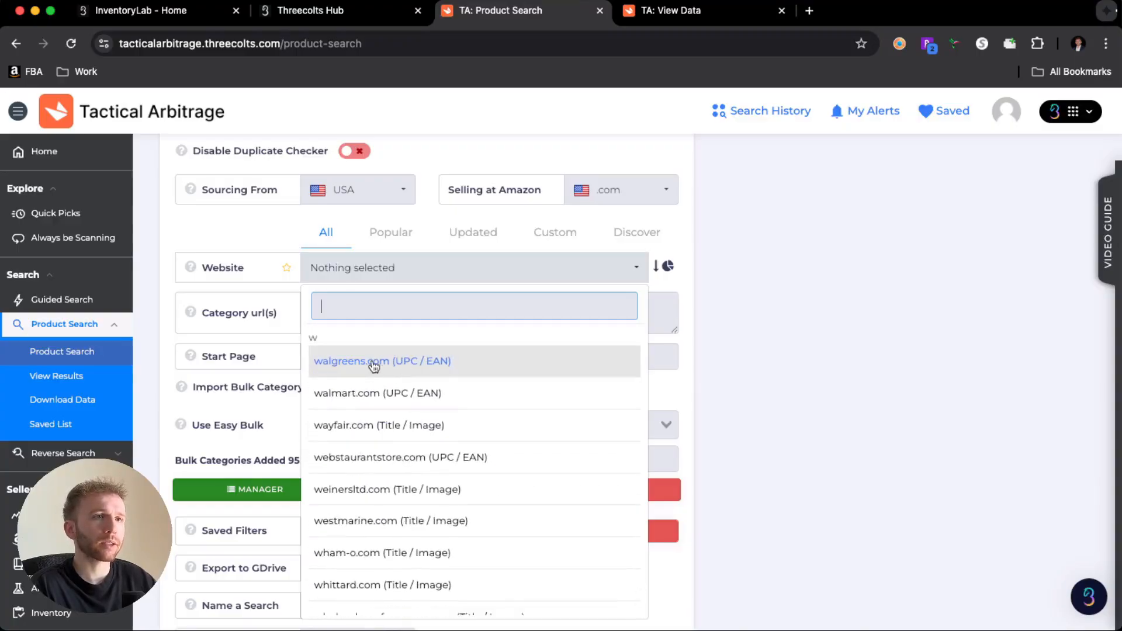
{"action": "scroll", "coordinate": [397, 380], "scroll_direction": "down", "scroll_amount": 1}
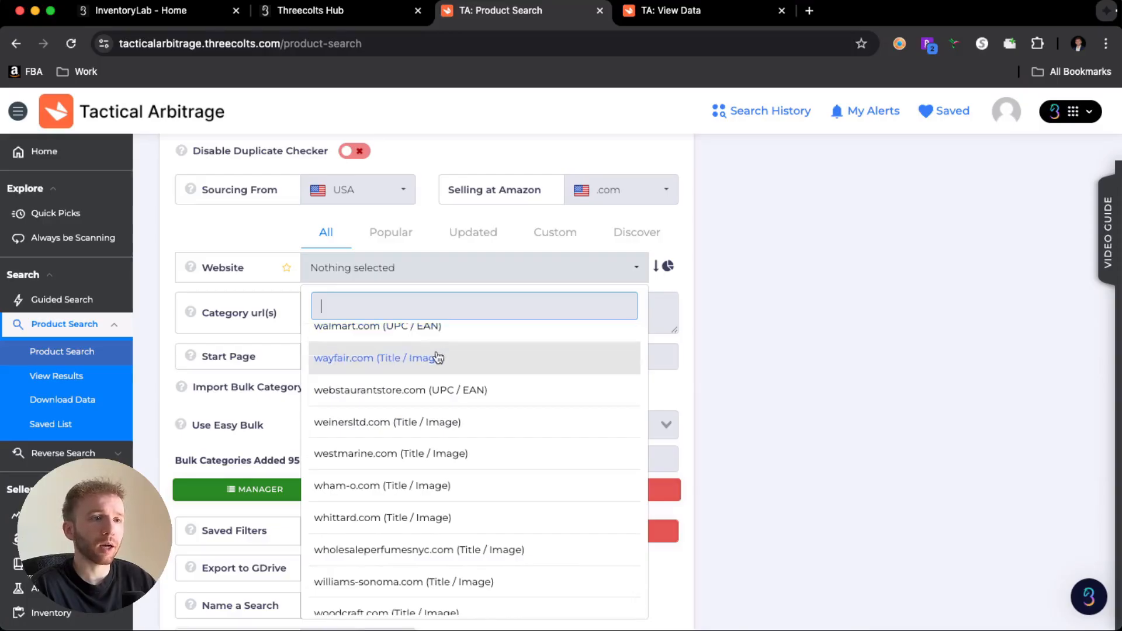
{"action": "scroll", "coordinate": [433, 359], "scroll_direction": "up", "scroll_amount": 3}
{"action": "scroll", "coordinate": [433, 358], "scroll_direction": "up", "scroll_amount": 5}
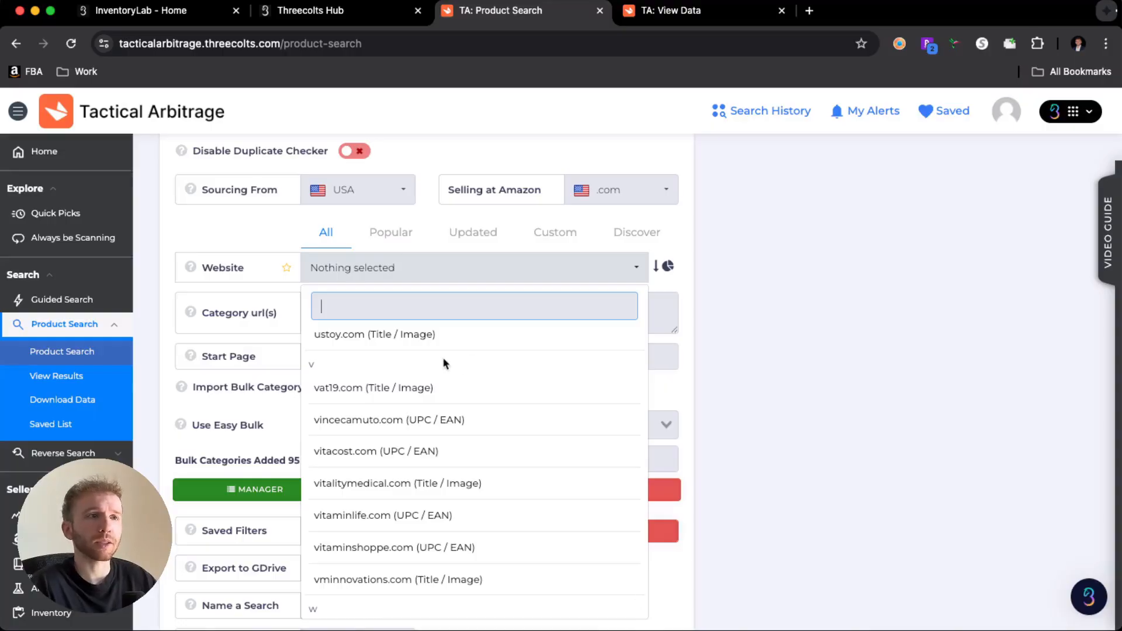
{"action": "scroll", "coordinate": [443, 363], "scroll_direction": "up", "scroll_amount": 5}
{"action": "scroll", "coordinate": [445, 363], "scroll_direction": "up", "scroll_amount": 10}
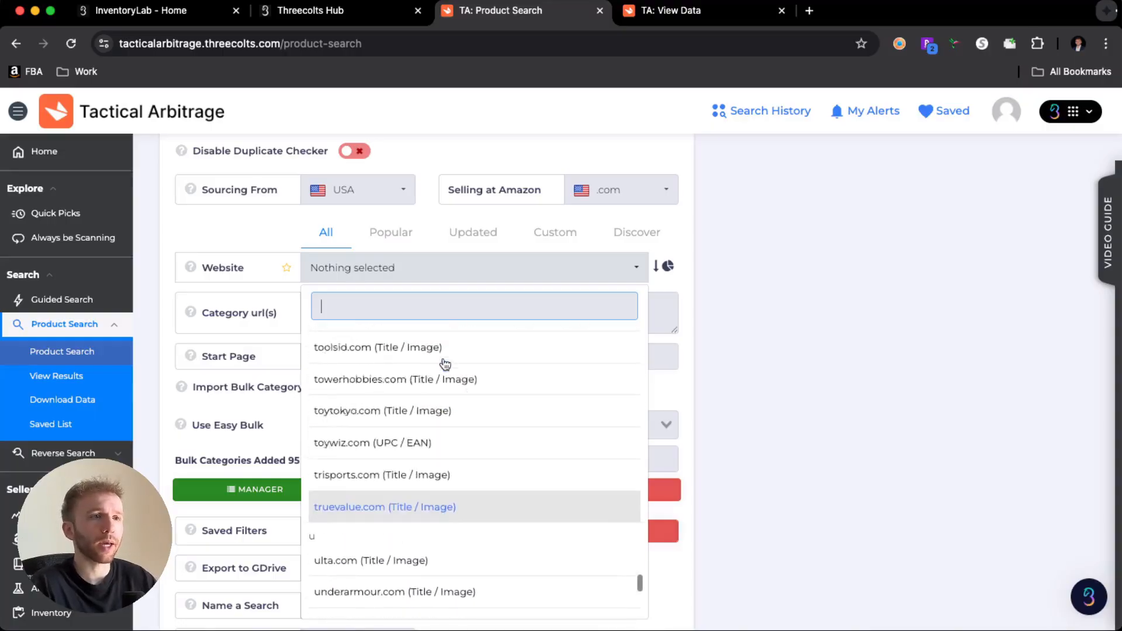
{"action": "scroll", "coordinate": [445, 364], "scroll_direction": "up", "scroll_amount": 15}
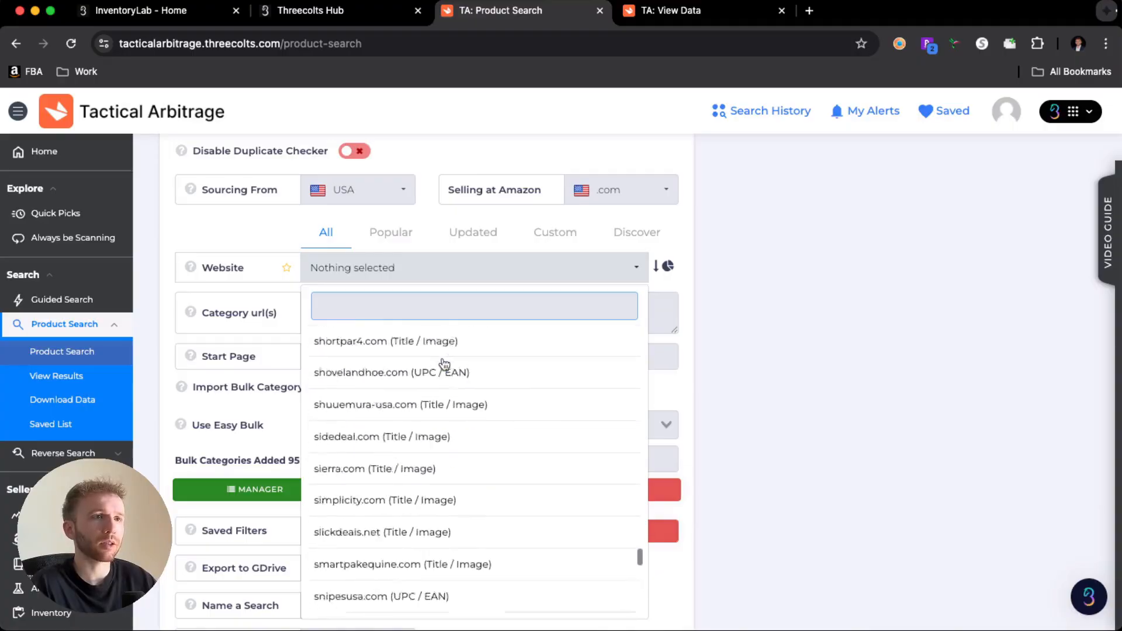
{"action": "scroll", "coordinate": [444, 363], "scroll_direction": "up", "scroll_amount": 15}
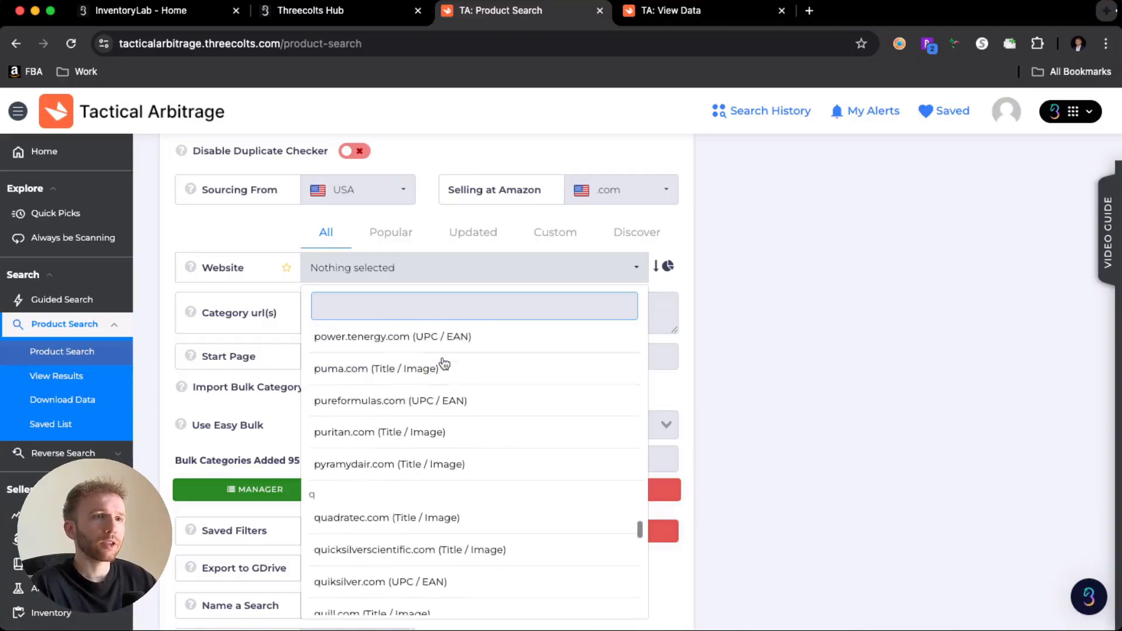
{"action": "scroll", "coordinate": [444, 363], "scroll_direction": "up", "scroll_amount": 15}
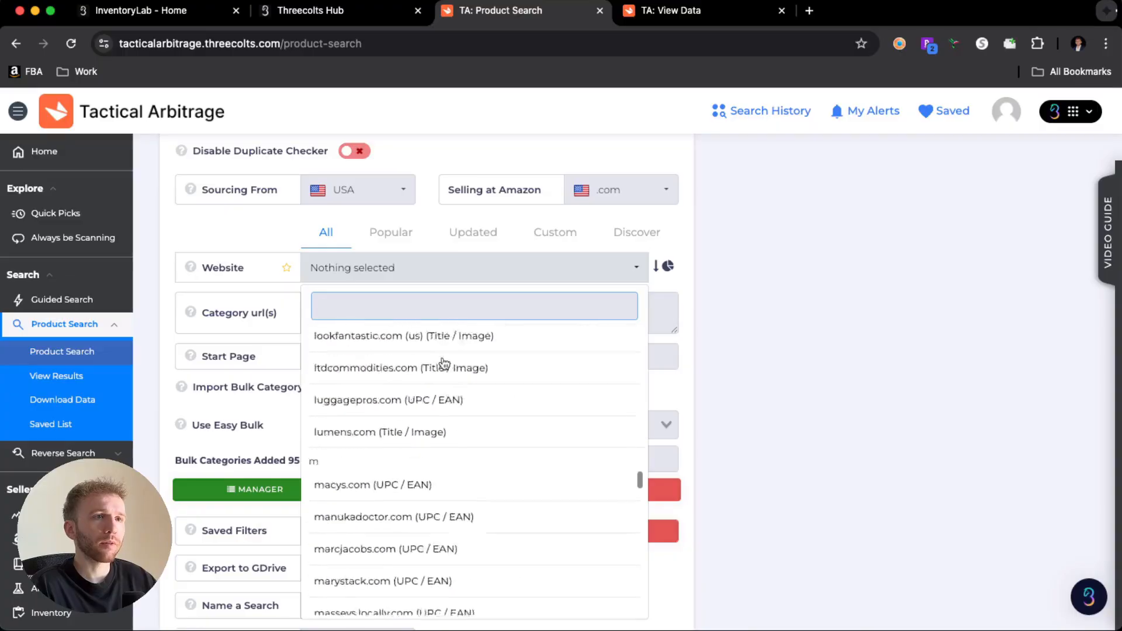
- Choose kohls.com (UPC / EAN) as the source website for the product search
{"action": "scroll", "coordinate": [444, 364], "scroll_direction": "down", "scroll_amount": 10}
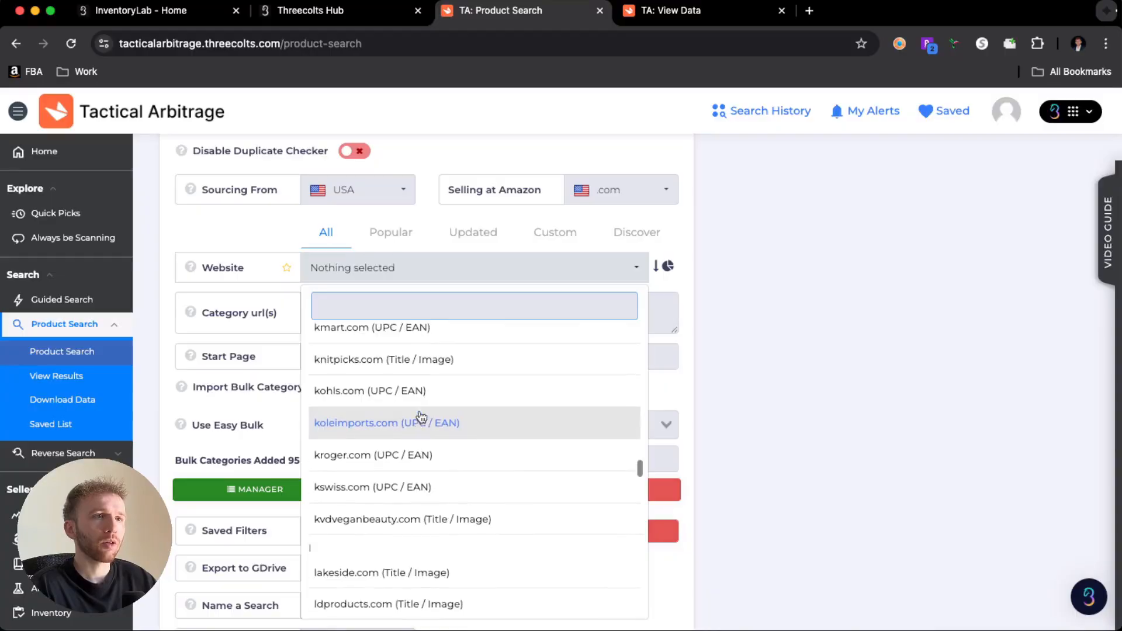
{"action": "left_click", "coordinate": [385, 397]}
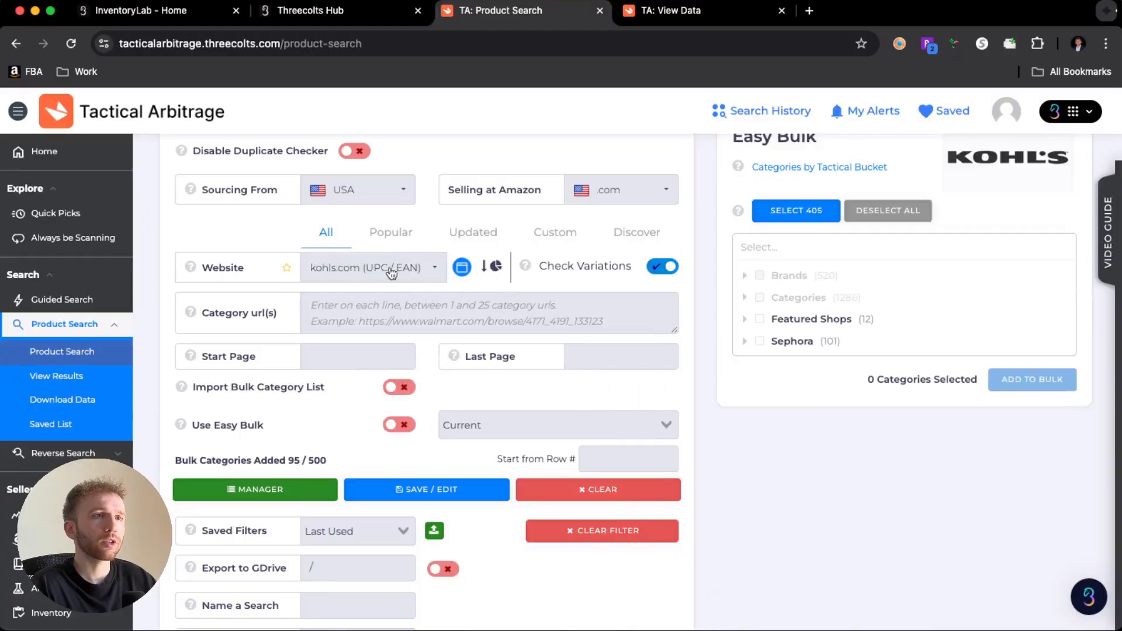
{"action": "left_click", "coordinate": [431, 268]}
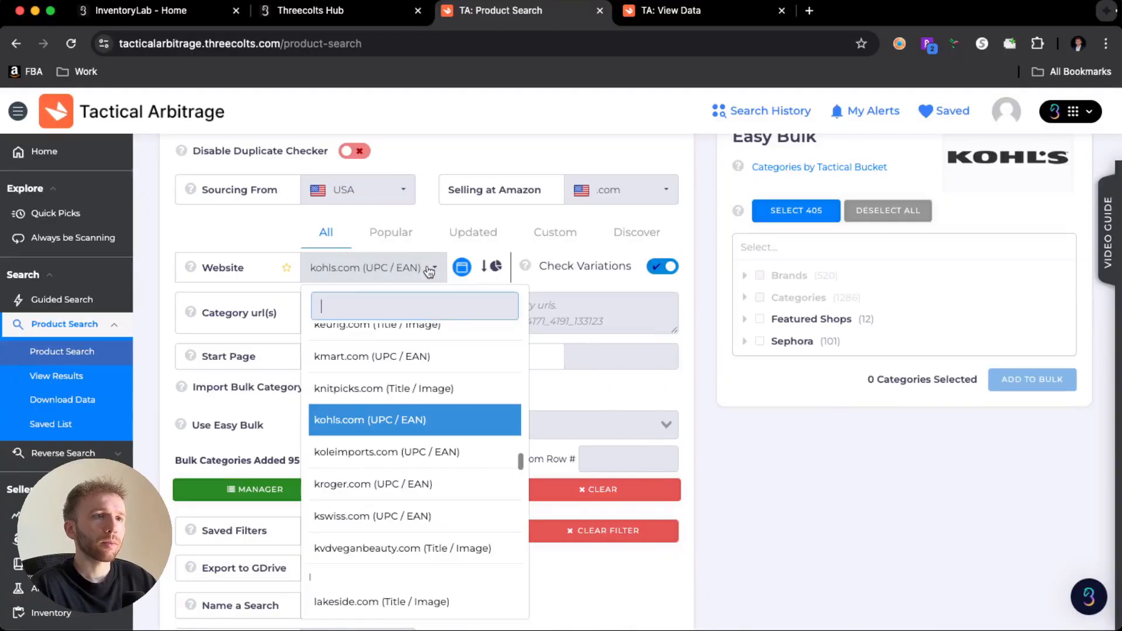
{"action": "left_click", "coordinate": [700, 304]}
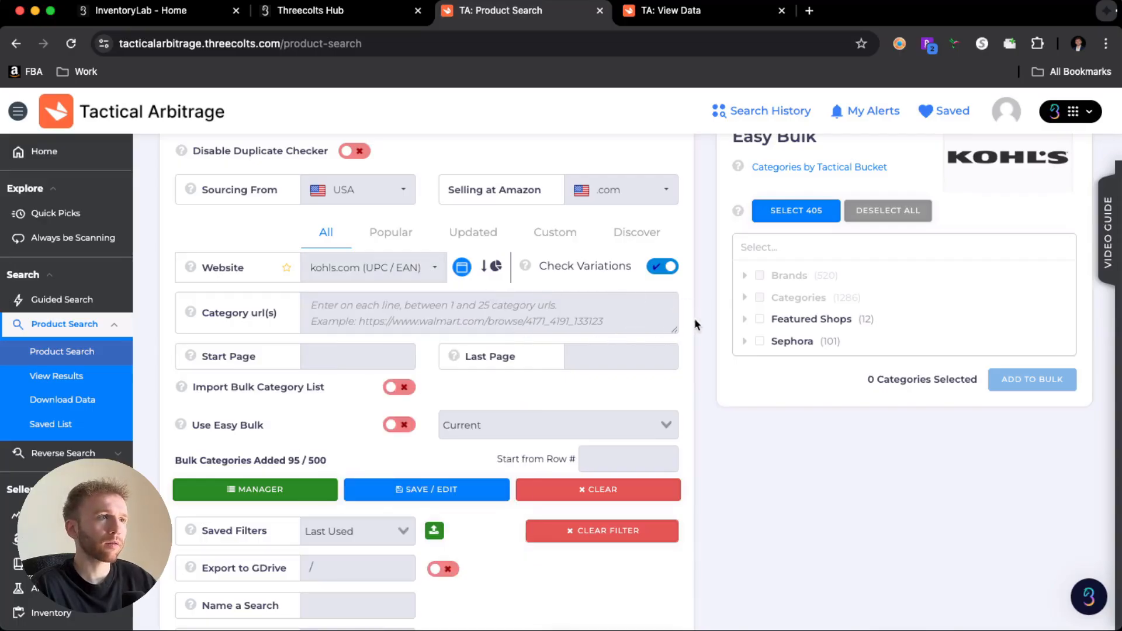
- Examine the Kohl's Easy Bulk categories, including the Clothing & Accessories subcategories, leaving that subgroup collapsed
{"action": "scroll", "coordinate": [699, 316], "scroll_direction": "up", "scroll_amount": 1}
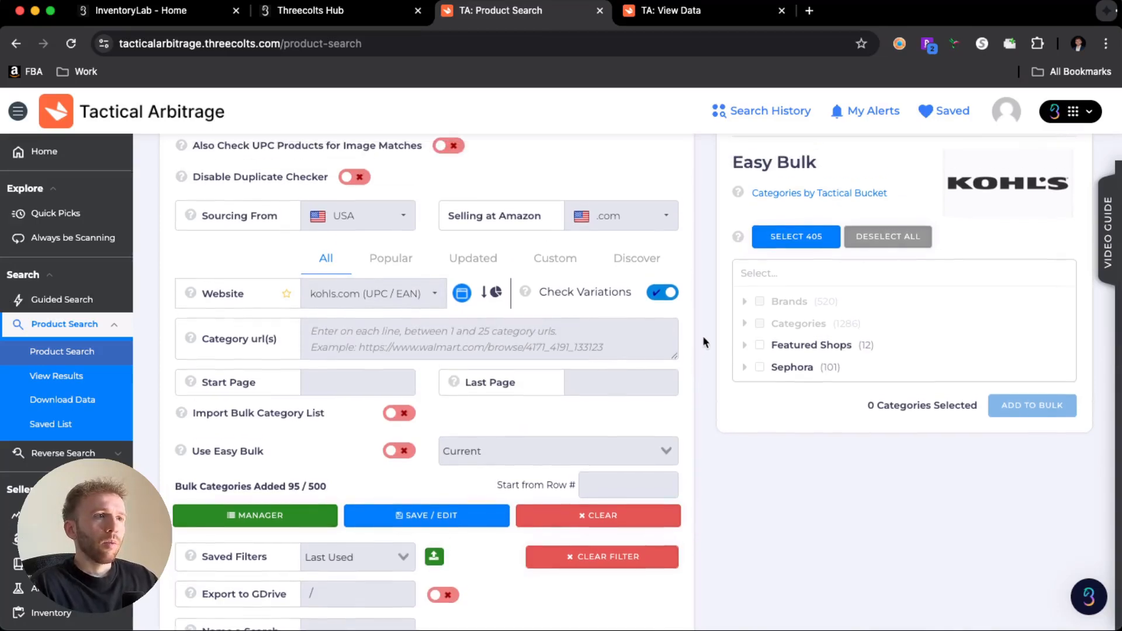
{"action": "left_click", "coordinate": [745, 324]}
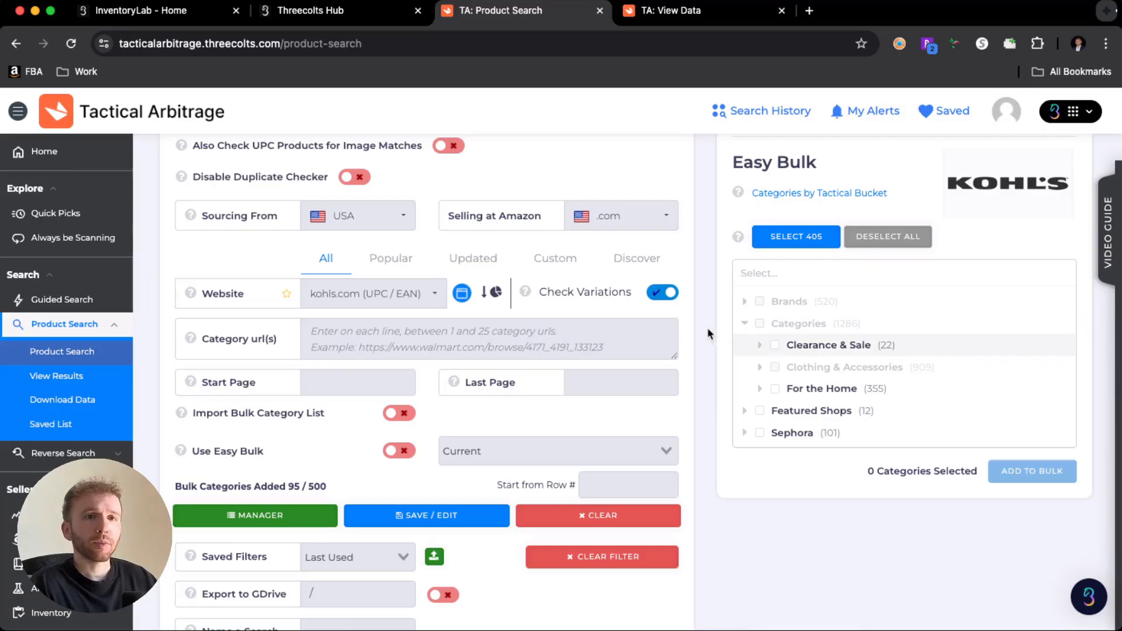
{"action": "scroll", "coordinate": [686, 326], "scroll_direction": "down", "scroll_amount": 3}
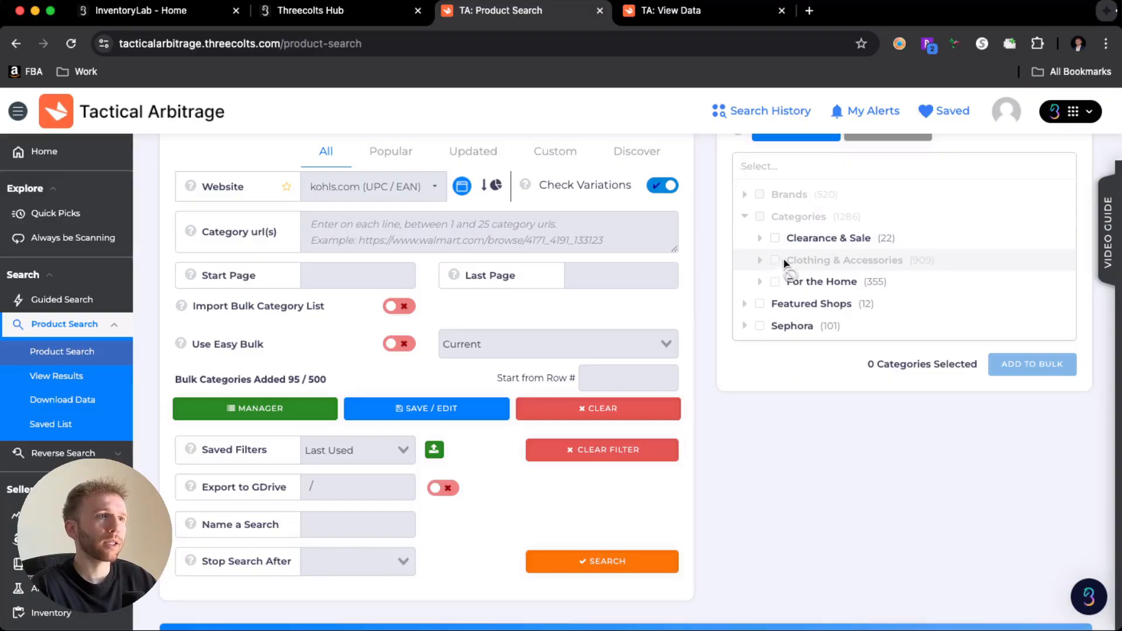
{"action": "left_click", "coordinate": [760, 261]}
{"action": "scroll", "coordinate": [830, 310], "scroll_direction": "down", "scroll_amount": 5}
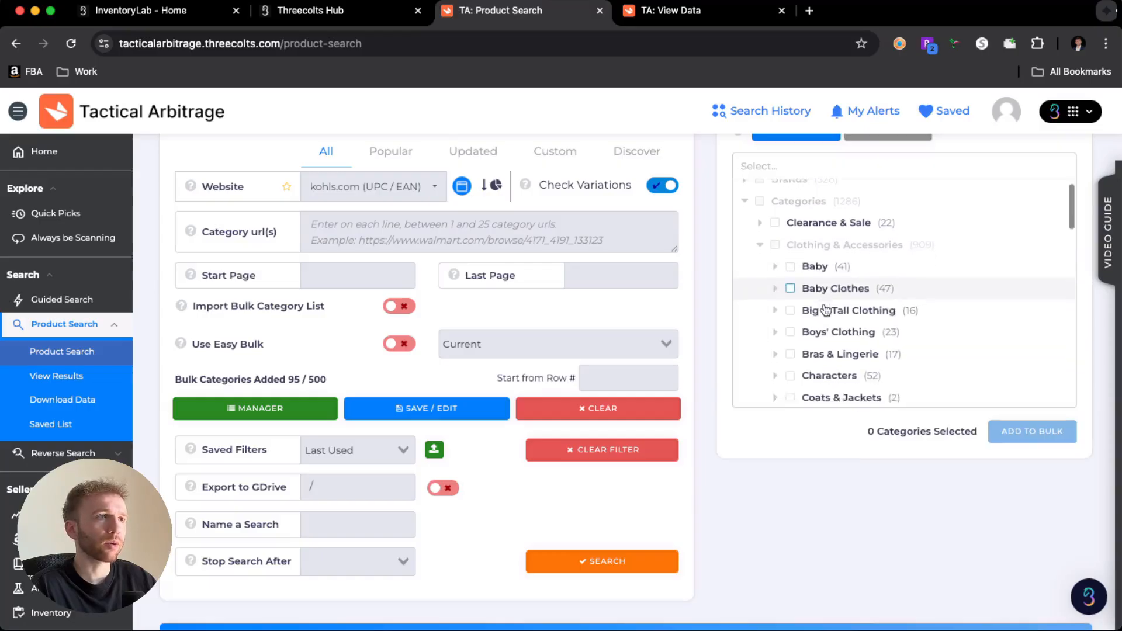
{"action": "scroll", "coordinate": [822, 310], "scroll_direction": "down", "scroll_amount": 10}
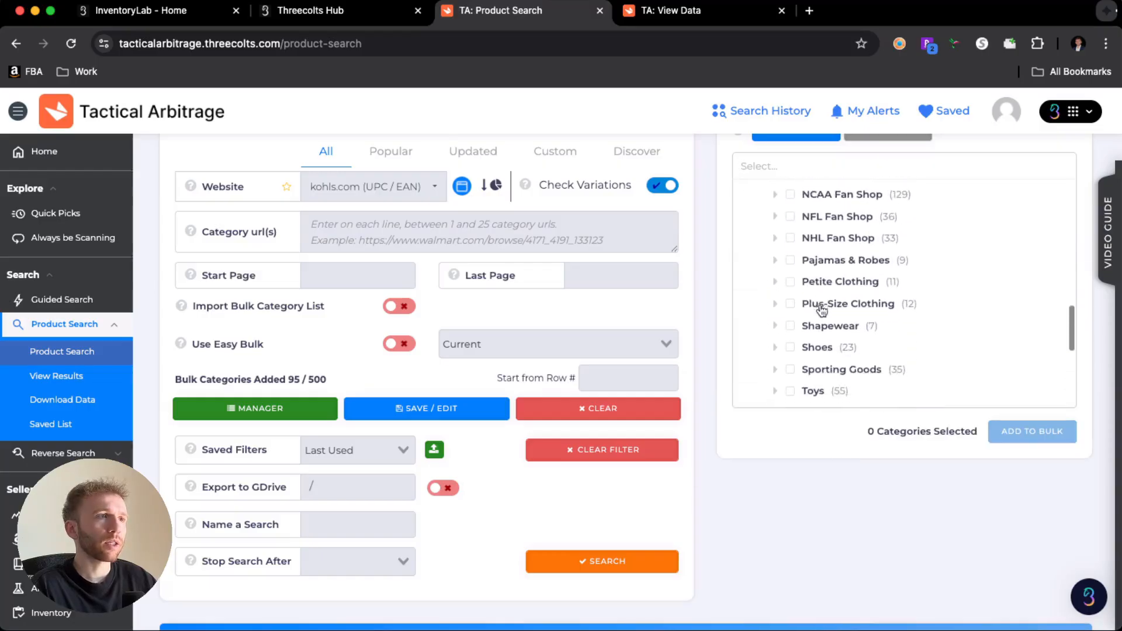
{"action": "scroll", "coordinate": [822, 310], "scroll_direction": "up", "scroll_amount": 15}
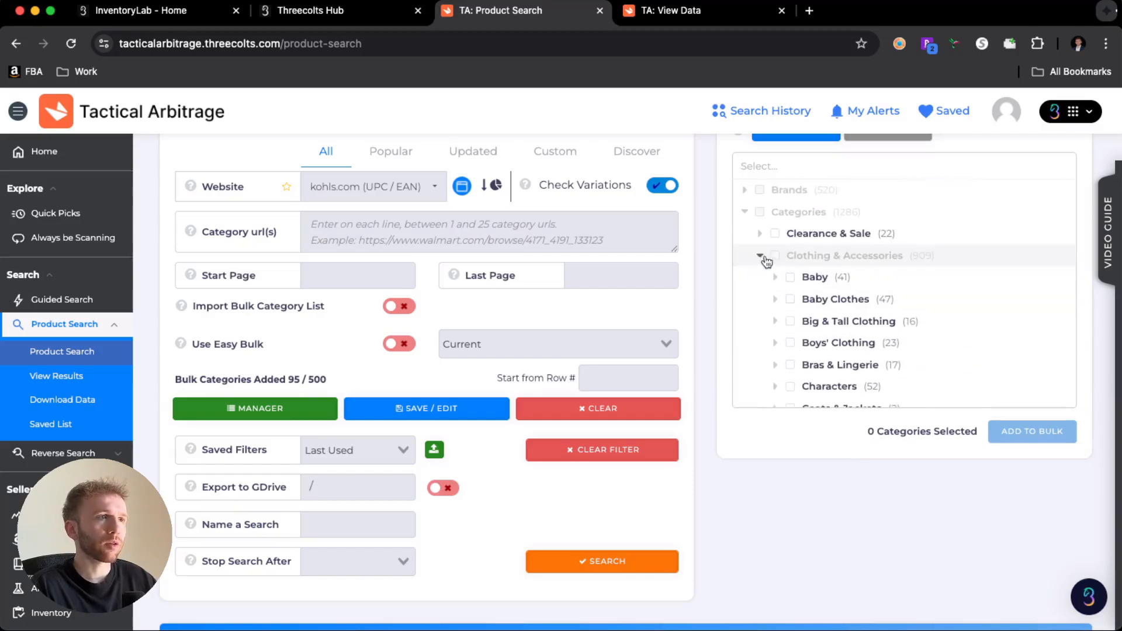
{"action": "left_click", "coordinate": [759, 260]}
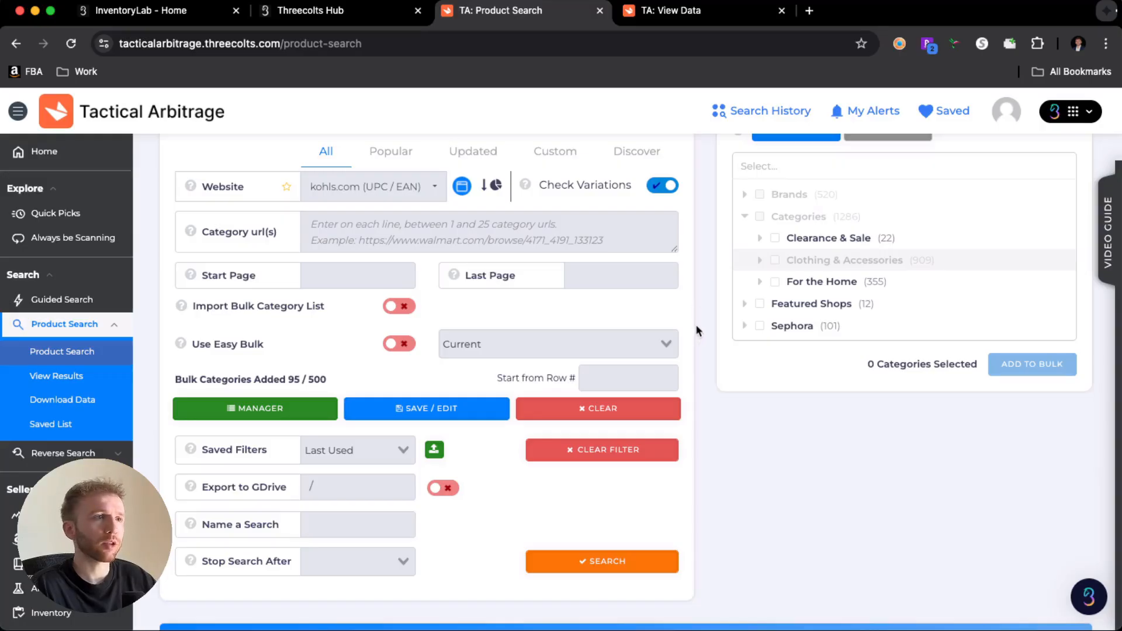
- Look over the remaining Product Search settings and expand the Source Price Adjustments section of Filter Products
{"action": "scroll", "coordinate": [551, 314], "scroll_direction": "down", "scroll_amount": 3}
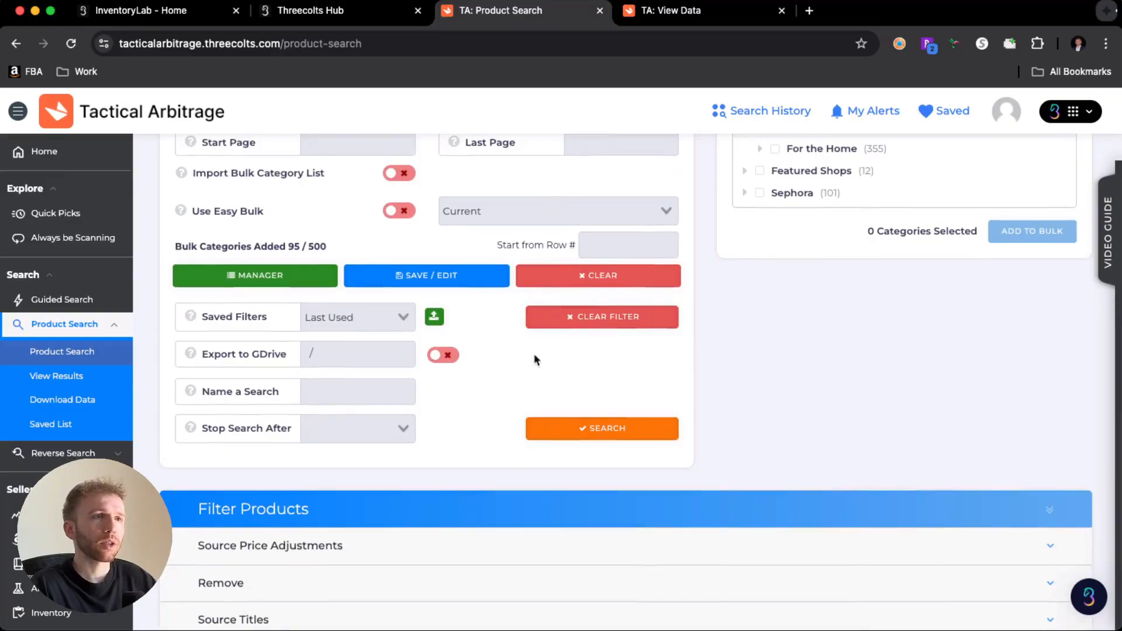
{"action": "scroll", "coordinate": [490, 358], "scroll_direction": "down", "scroll_amount": 1}
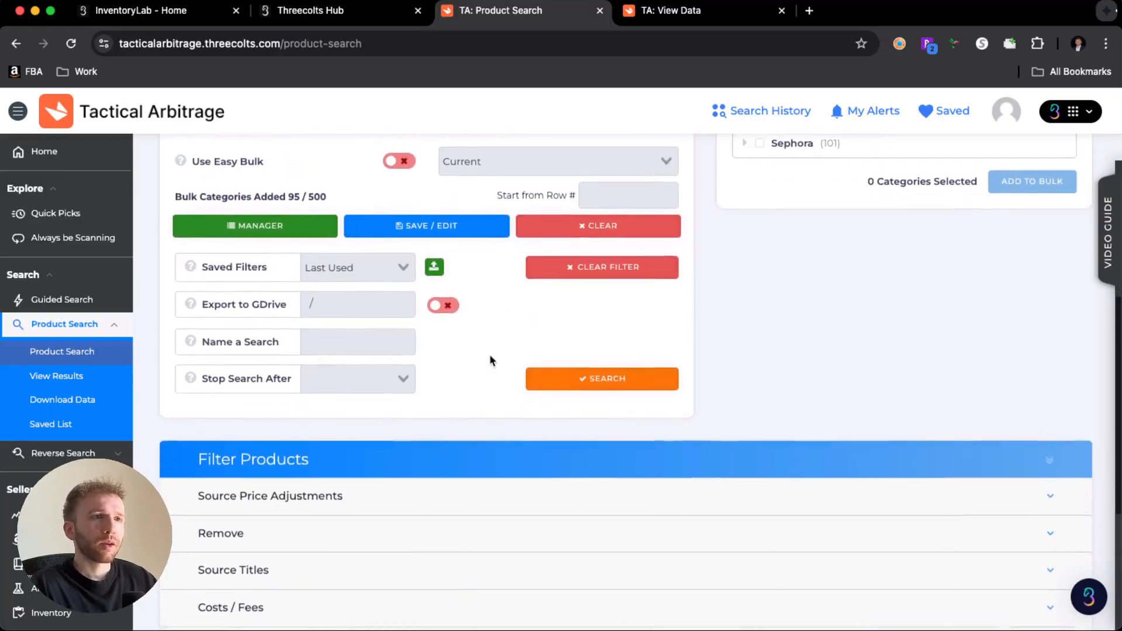
{"action": "scroll", "coordinate": [489, 359], "scroll_direction": "up", "scroll_amount": 5}
{"action": "scroll", "coordinate": [489, 353], "scroll_direction": "up", "scroll_amount": 2}
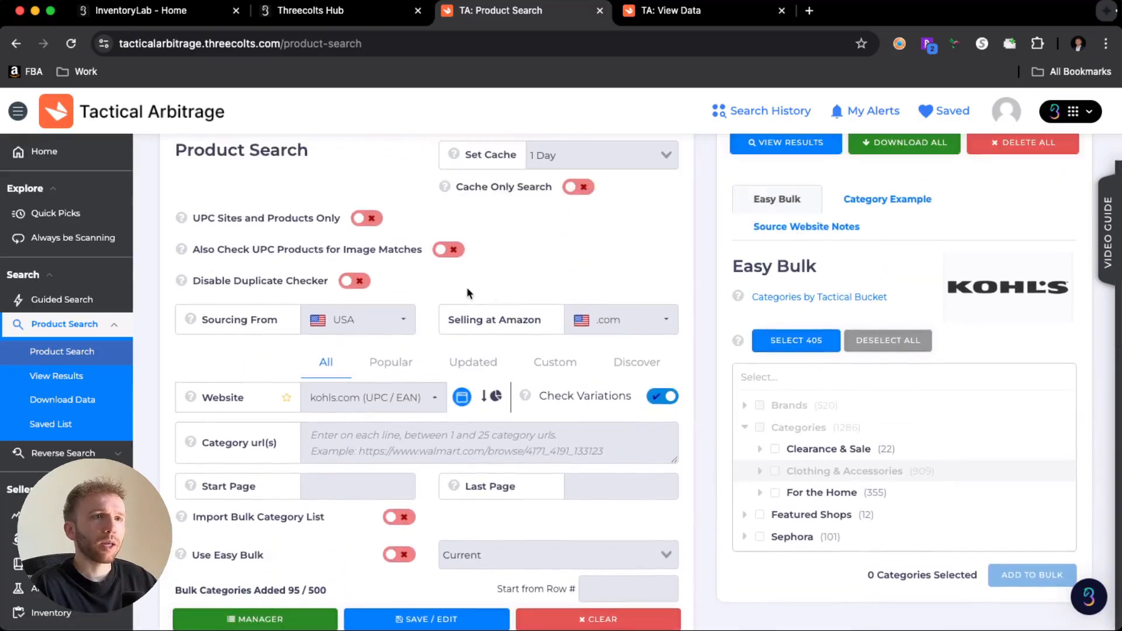
{"action": "scroll", "coordinate": [440, 408], "scroll_direction": "down", "scroll_amount": 9}
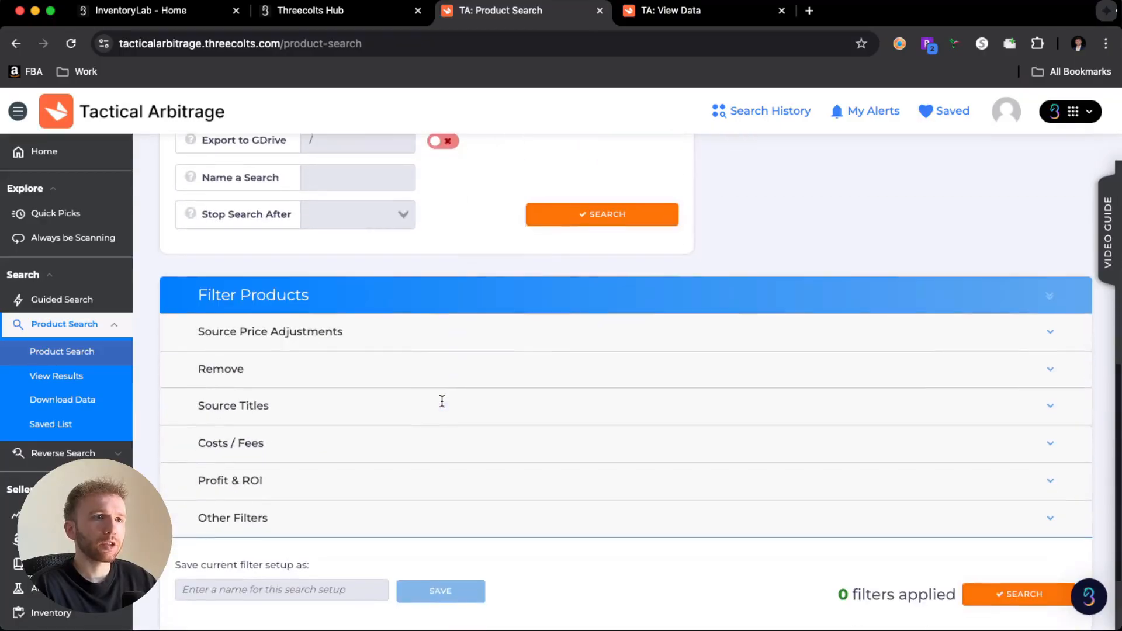
{"action": "left_click", "coordinate": [304, 330]}
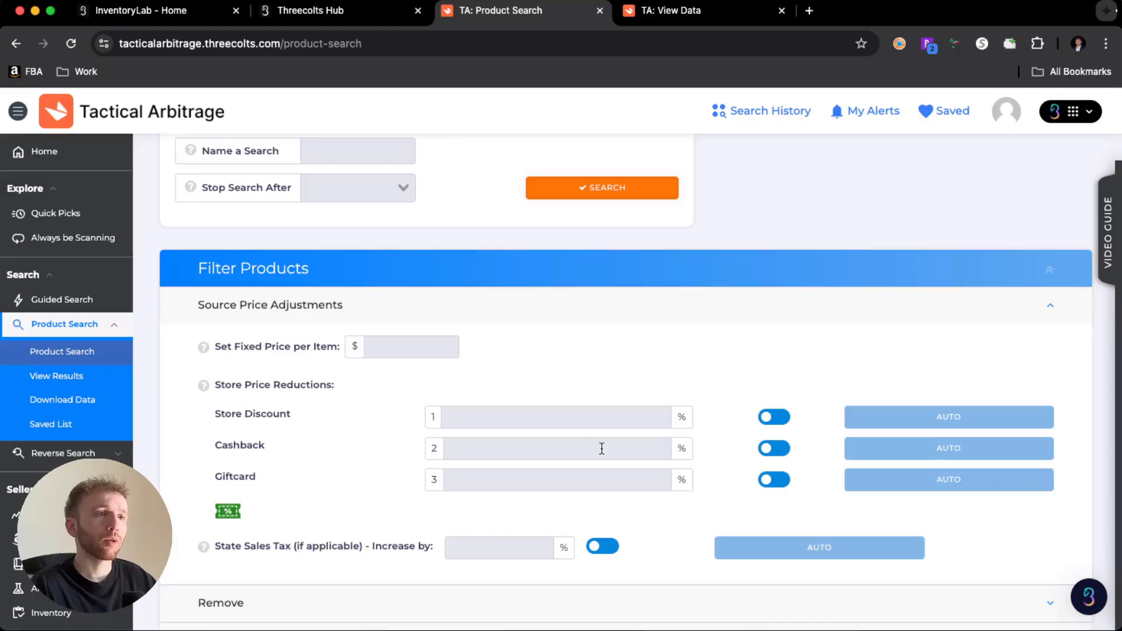
- Set the store price reductions to a 20% Store Discount and a 5% Giftcard discount, leaving Cashback blank
{"action": "left_click", "coordinate": [559, 414]}
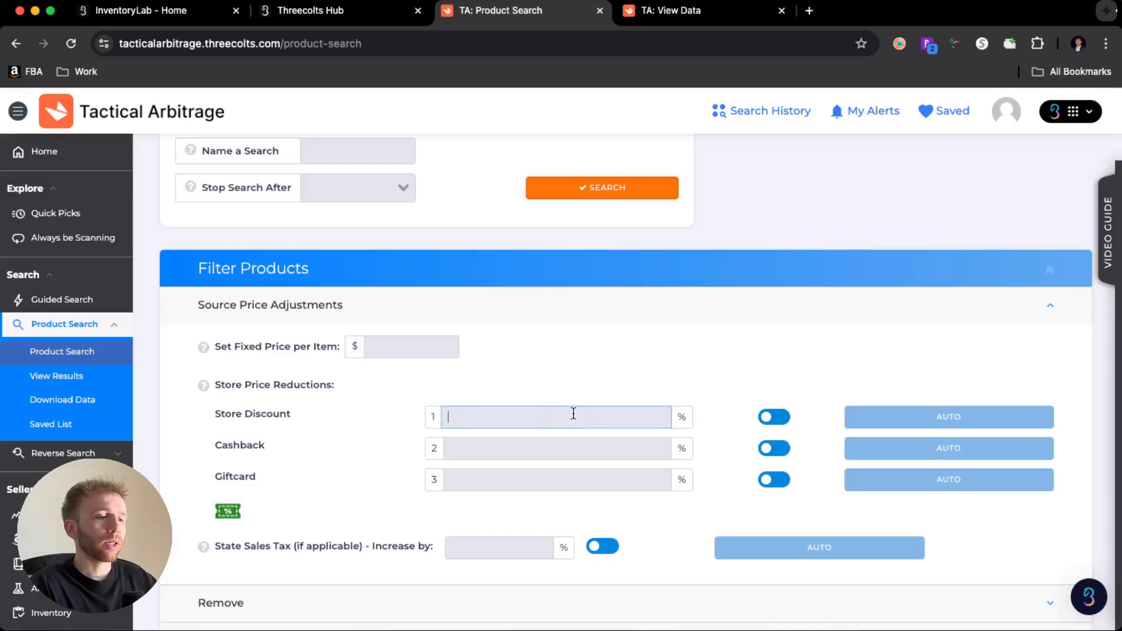
{"action": "type", "text": "20"}
{"action": "key", "text": "Tab"}
{"action": "key", "text": "Tab"}
{"action": "key", "text": "Tab"}
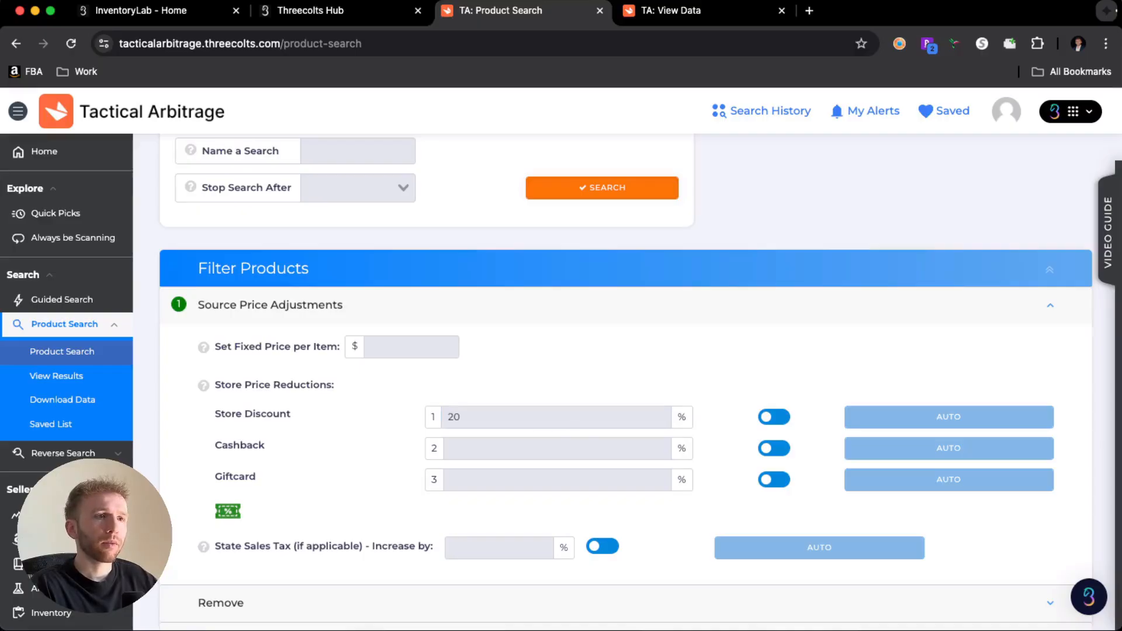
{"action": "key", "text": "Tab"}
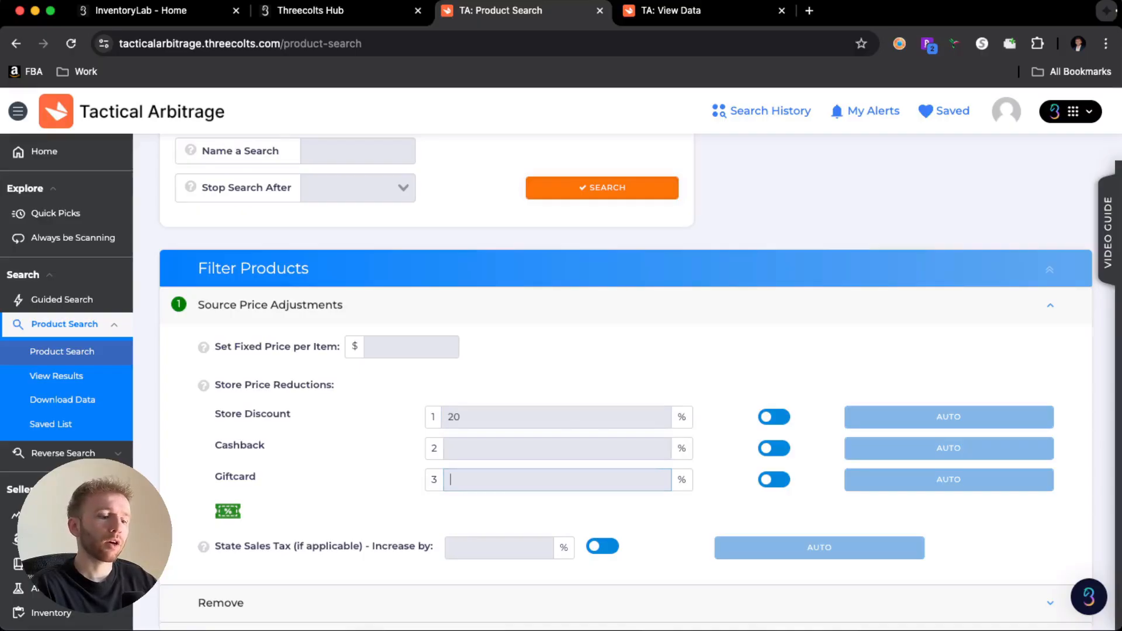
{"action": "type", "text": "5"}
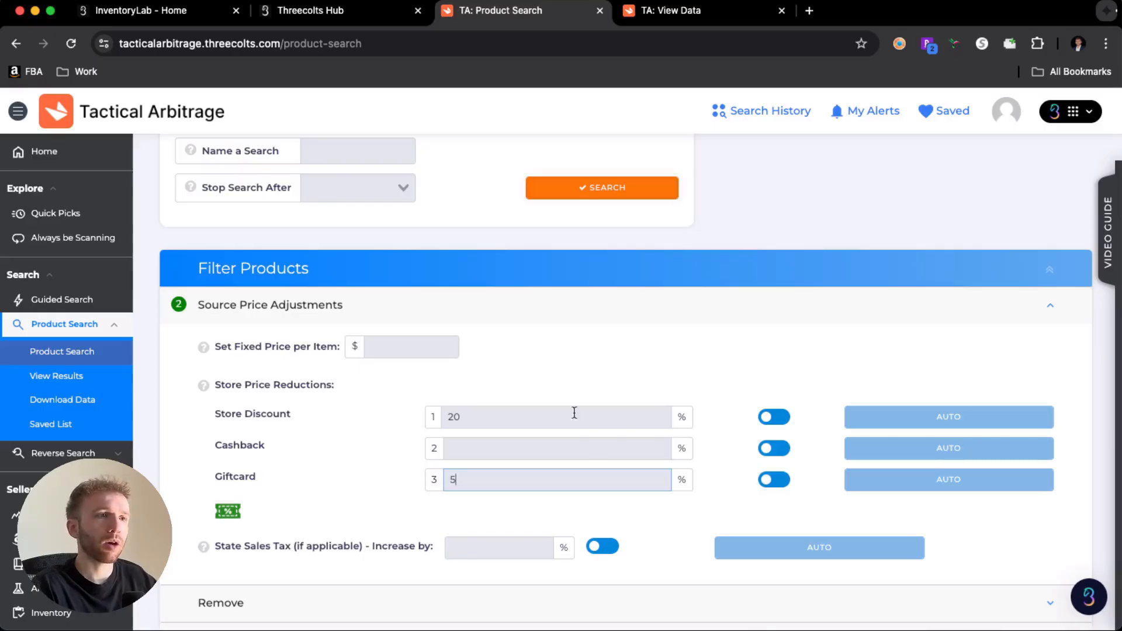
{"action": "left_click", "coordinate": [558, 374]}
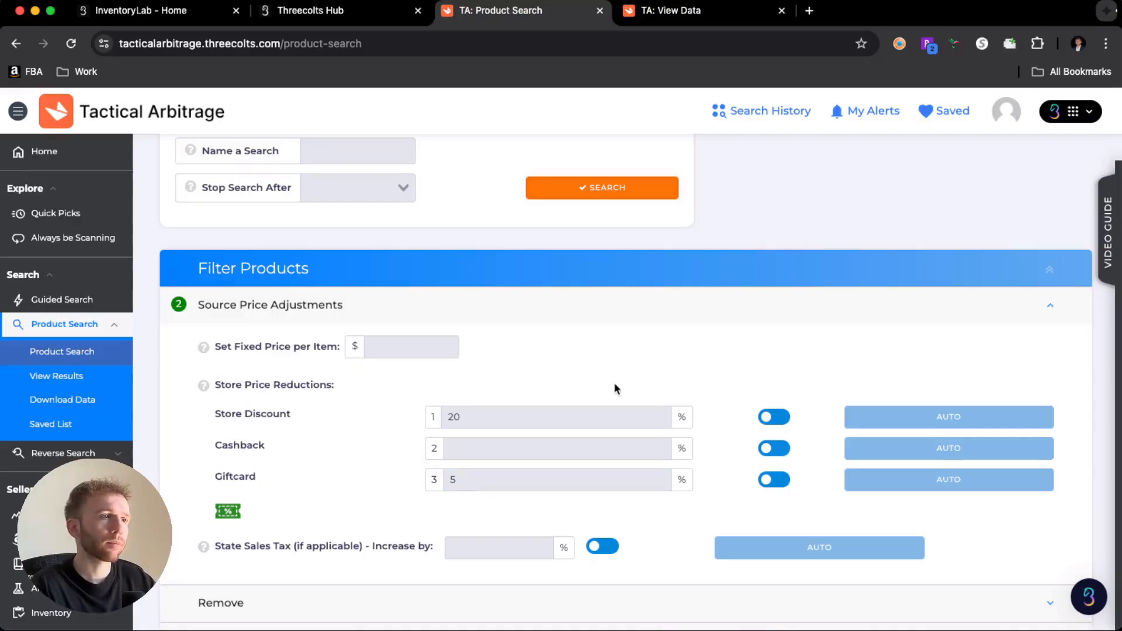
- Expand the Remove filters and set them to remove products with current ranks over 150,000
{"action": "scroll", "coordinate": [613, 386], "scroll_direction": "down", "scroll_amount": 1}
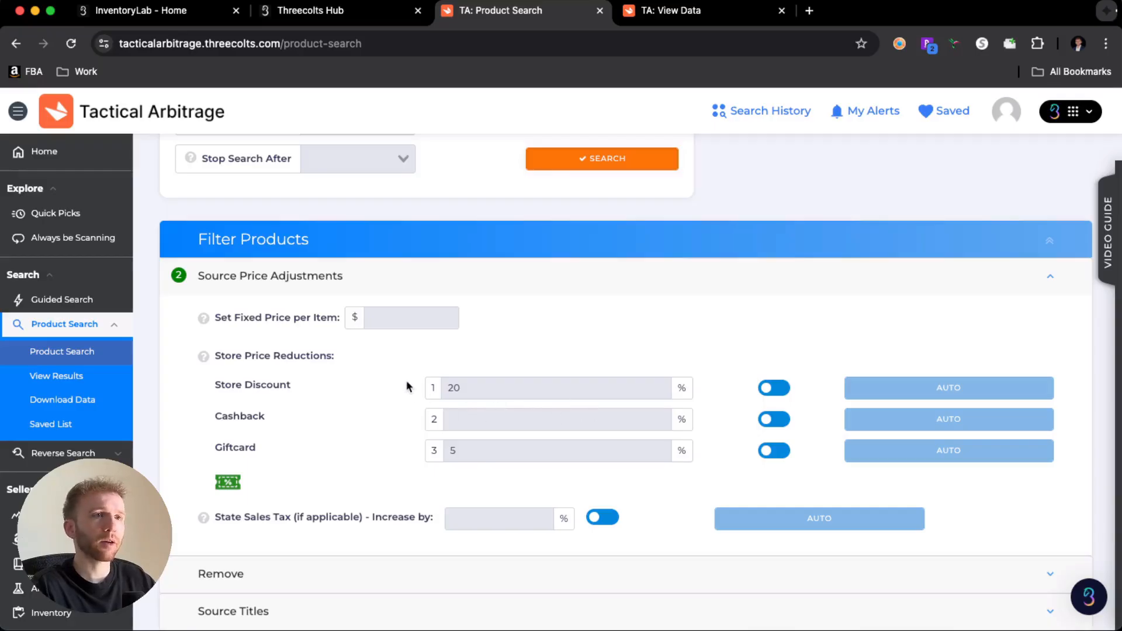
{"action": "scroll", "coordinate": [406, 386], "scroll_direction": "down", "scroll_amount": 1}
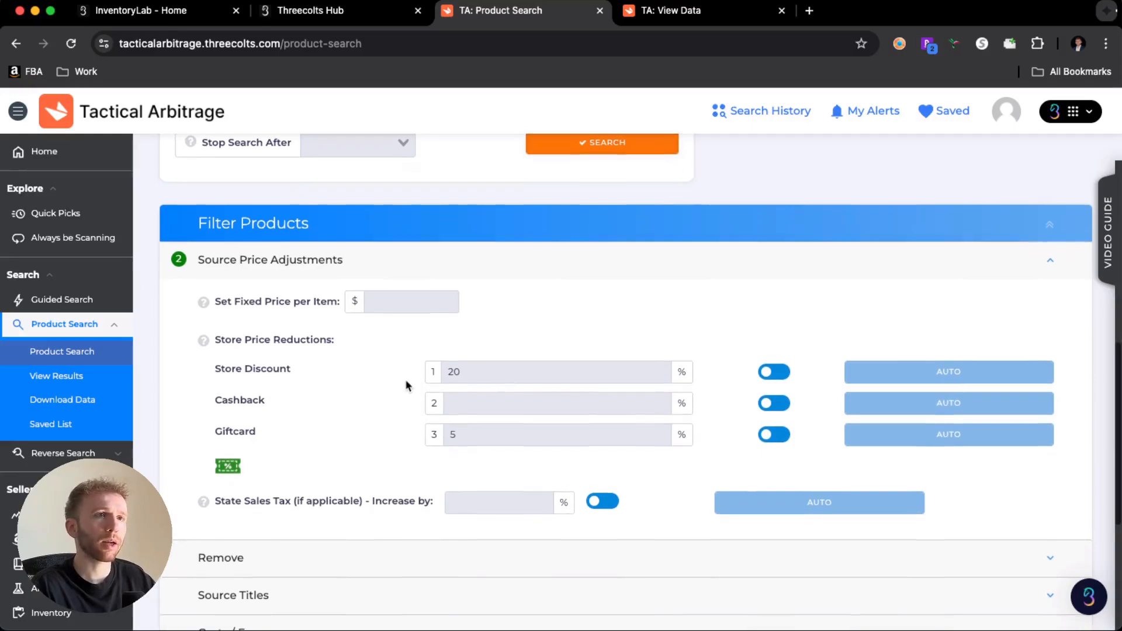
{"action": "scroll", "coordinate": [406, 386], "scroll_direction": "down", "scroll_amount": 2}
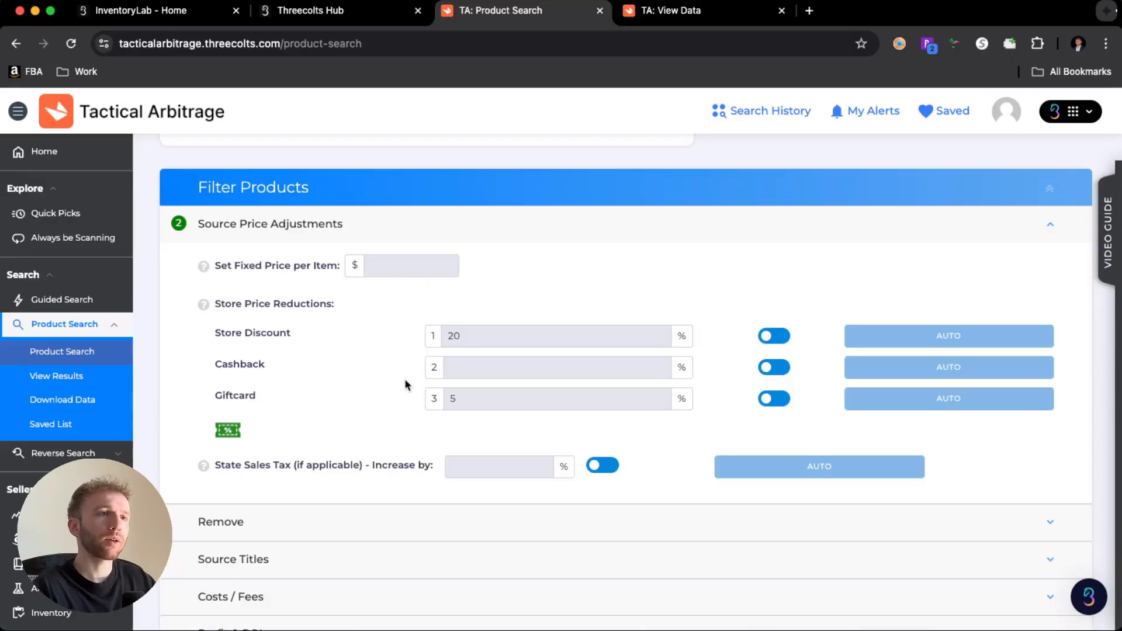
{"action": "scroll", "coordinate": [406, 386], "scroll_direction": "down", "scroll_amount": 5}
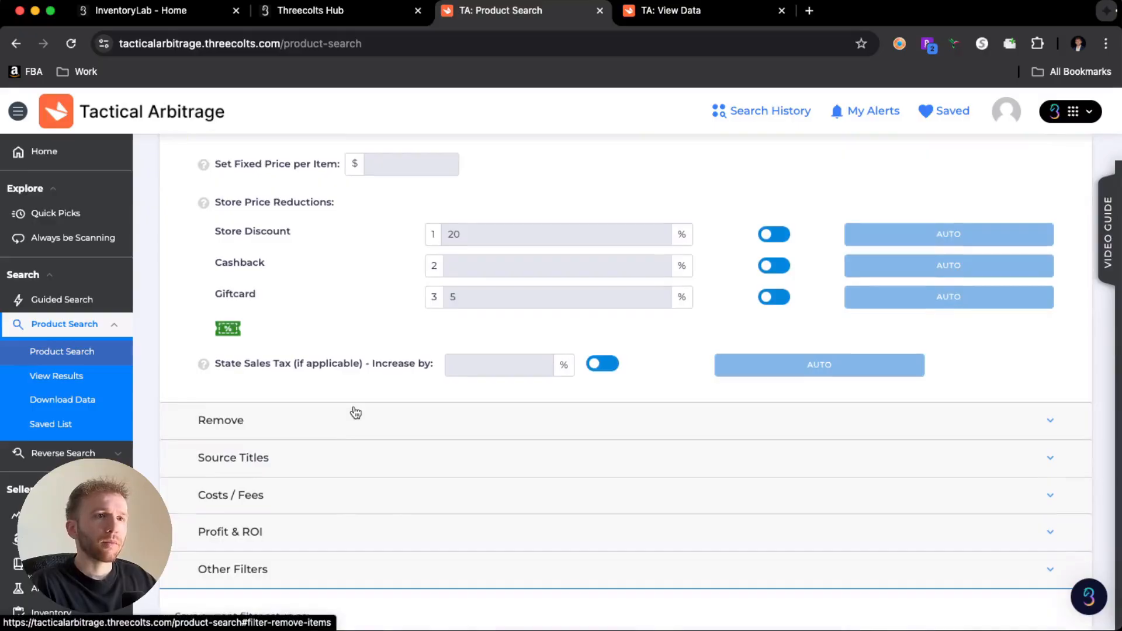
{"action": "left_click", "coordinate": [355, 412]}
{"action": "scroll", "coordinate": [404, 412], "scroll_direction": "down", "scroll_amount": 6}
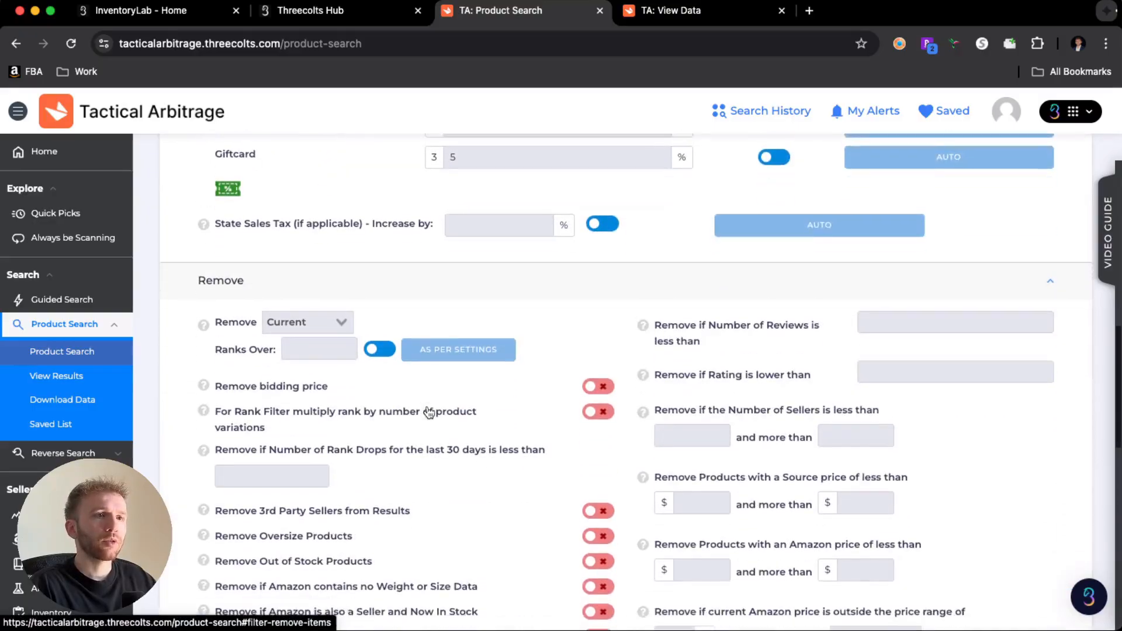
{"action": "scroll", "coordinate": [429, 413], "scroll_direction": "down", "scroll_amount": 2}
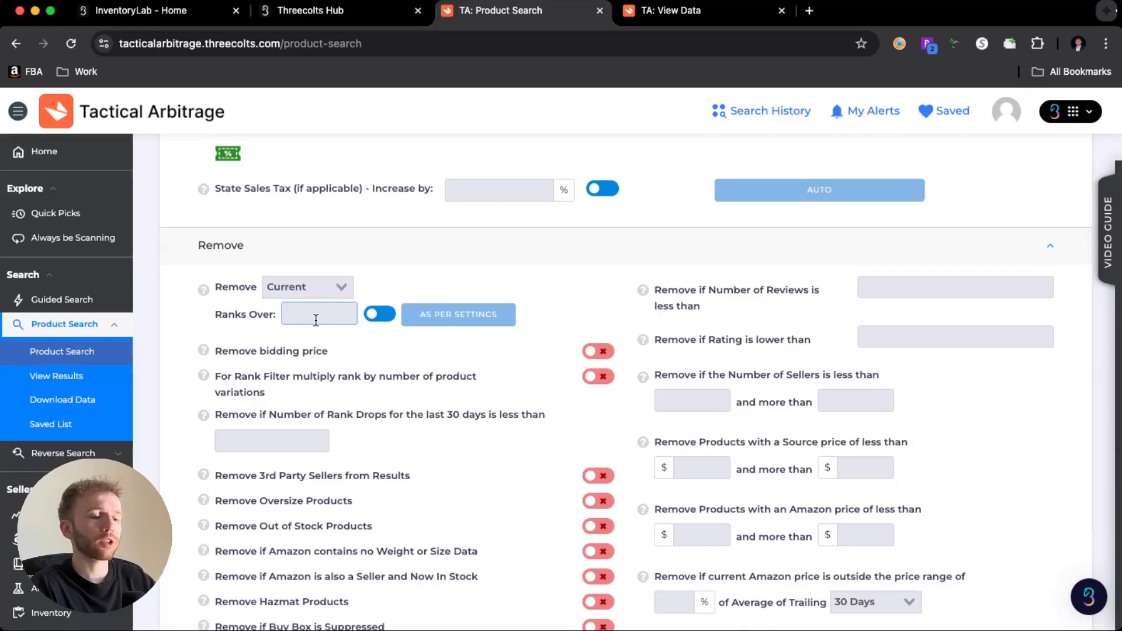
{"action": "type", "text": "1500000"}
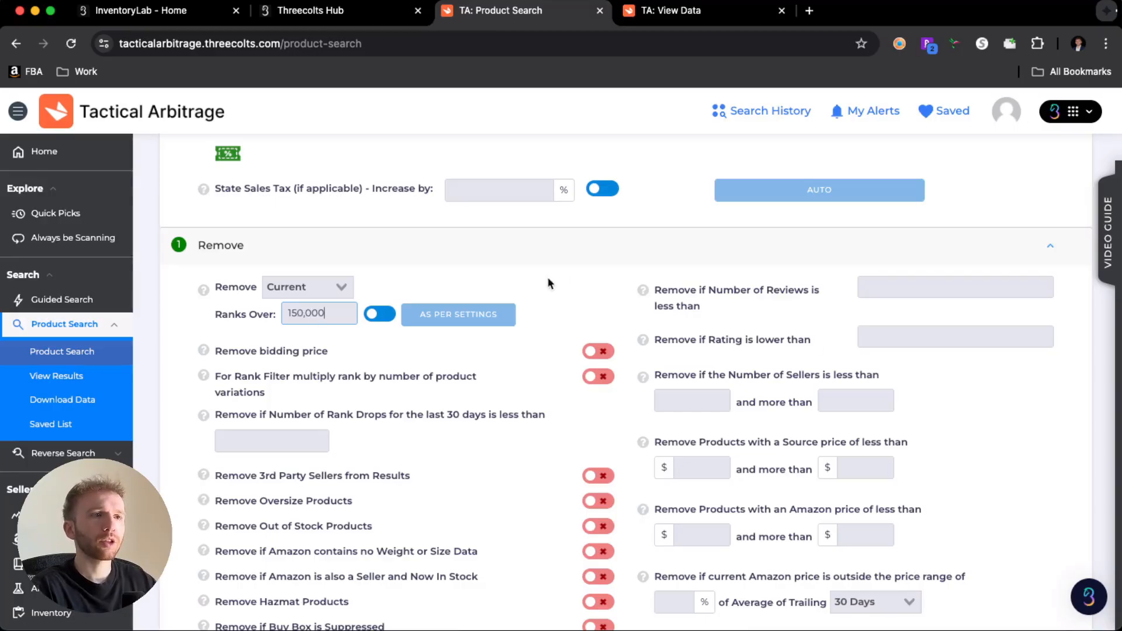
{"action": "left_click", "coordinate": [570, 278]}
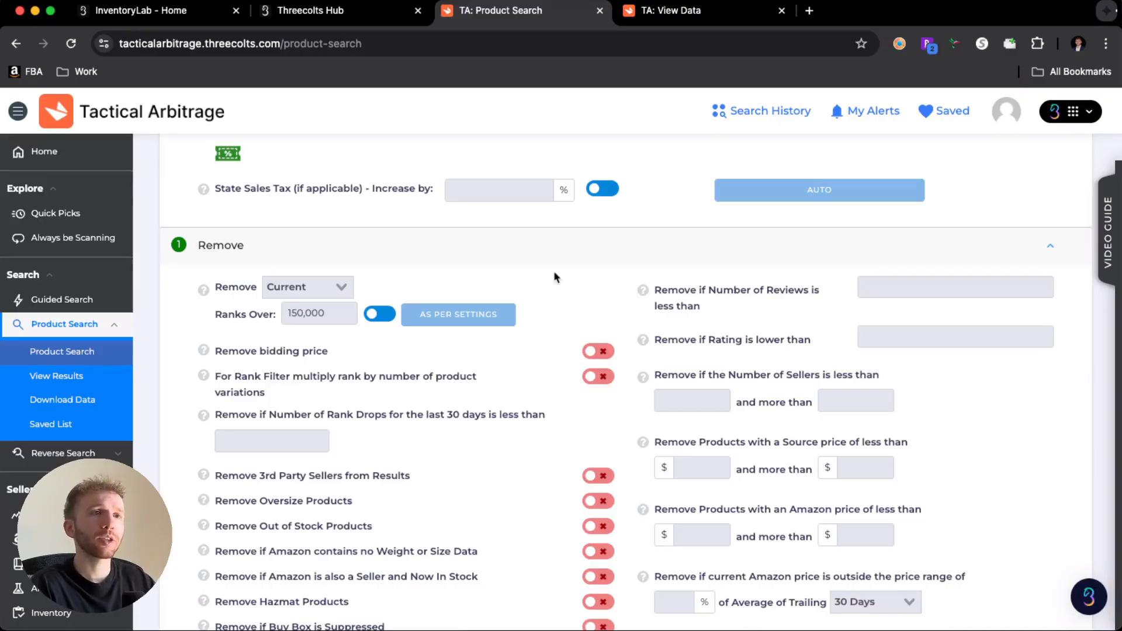
- Enable the filters that remove Hazmat products and products where Amazon is also a seller and now in stock
{"action": "scroll", "coordinate": [556, 303], "scroll_direction": "down", "scroll_amount": 2}
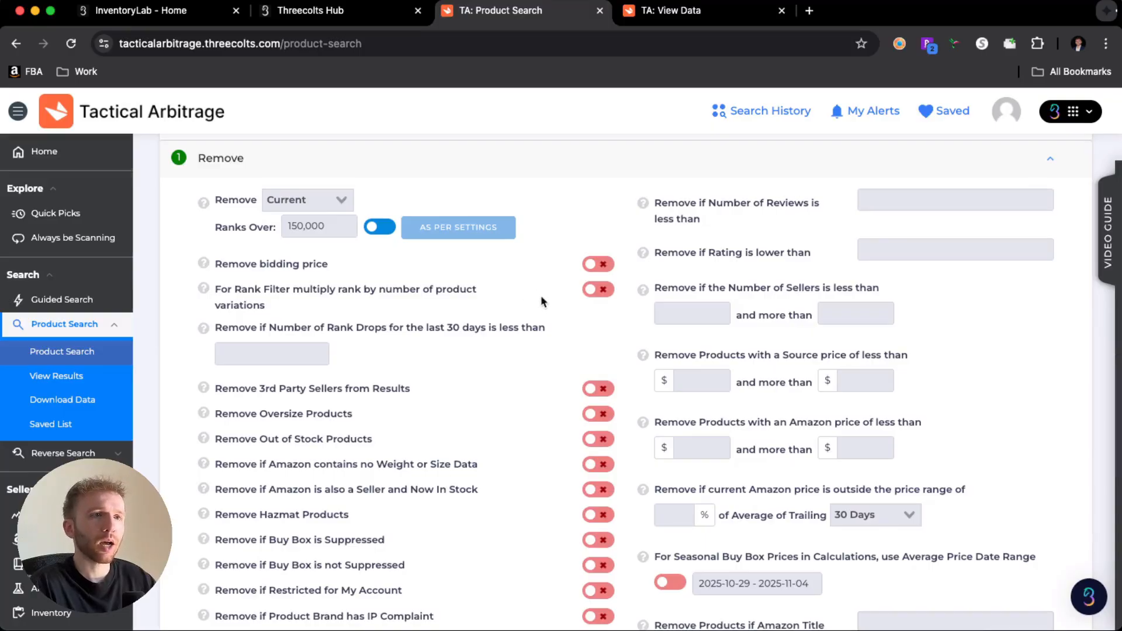
{"action": "scroll", "coordinate": [547, 318], "scroll_direction": "down", "scroll_amount": 2}
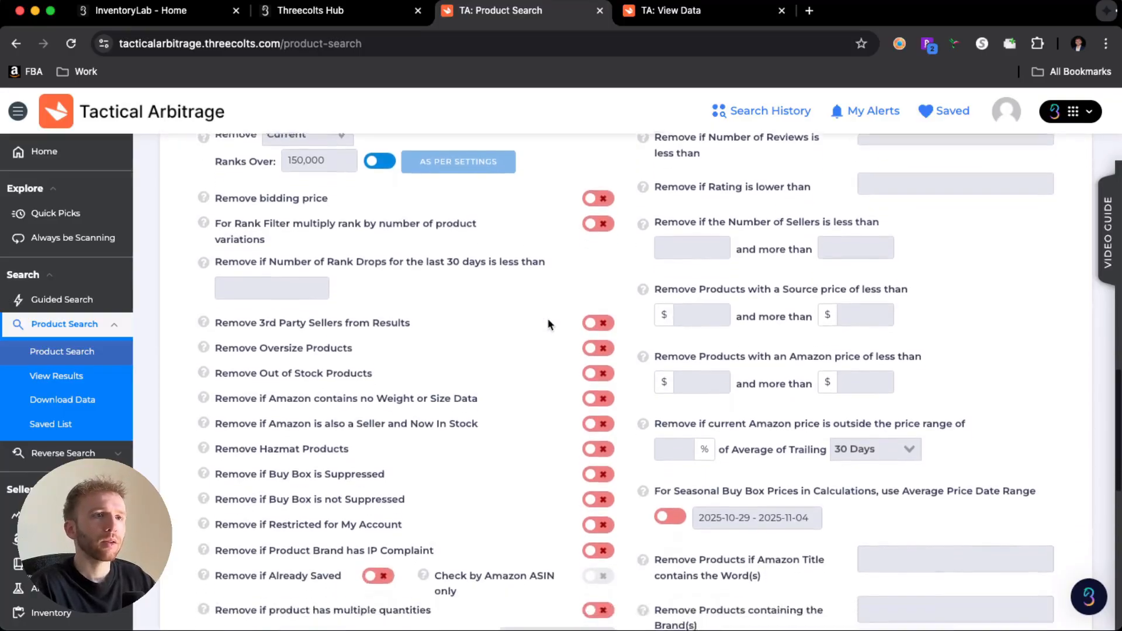
{"action": "scroll", "coordinate": [548, 324], "scroll_direction": "down", "scroll_amount": 1}
{"action": "left_click", "coordinate": [596, 409]}
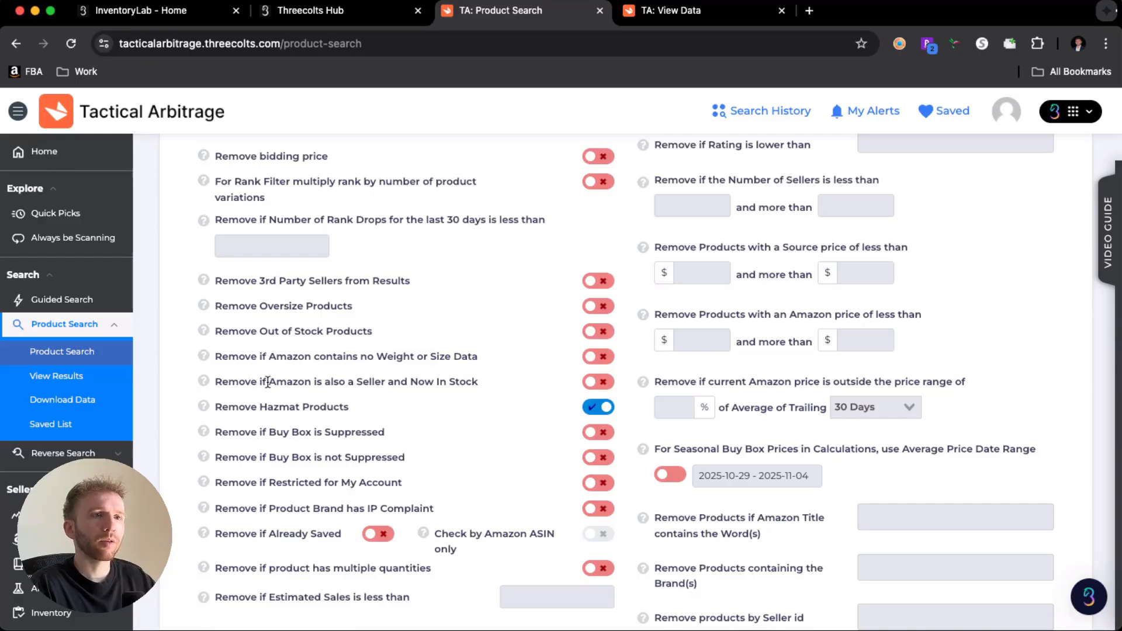
{"action": "left_click", "coordinate": [604, 382]}
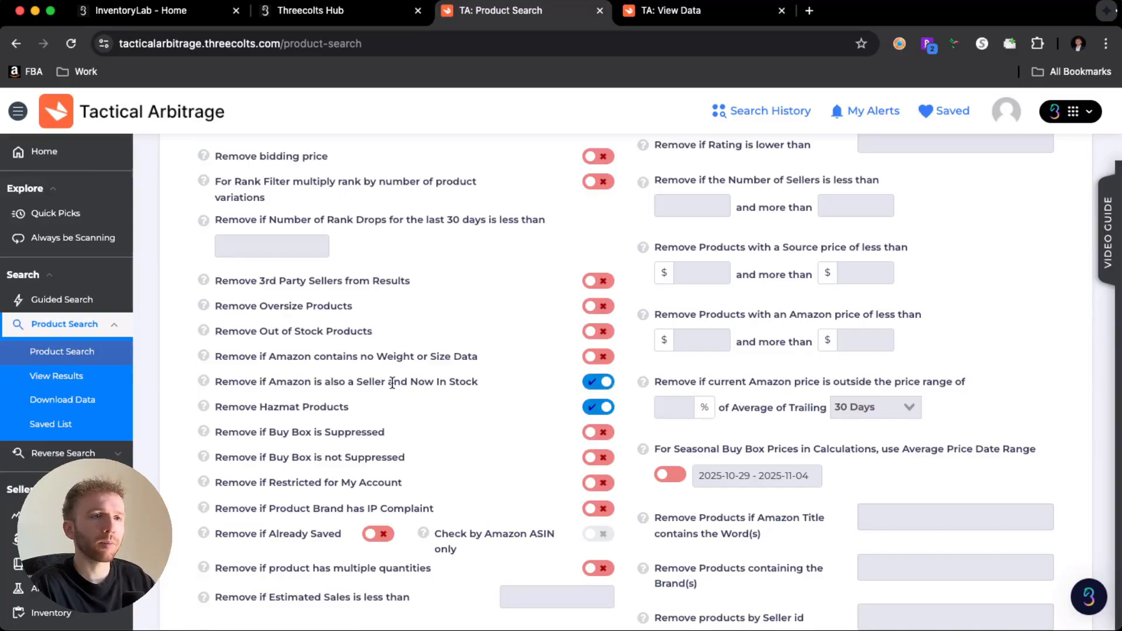
- Set the Remove filters to exclude products with a rating lower than 3
{"action": "scroll", "coordinate": [421, 390], "scroll_direction": "down", "scroll_amount": 2}
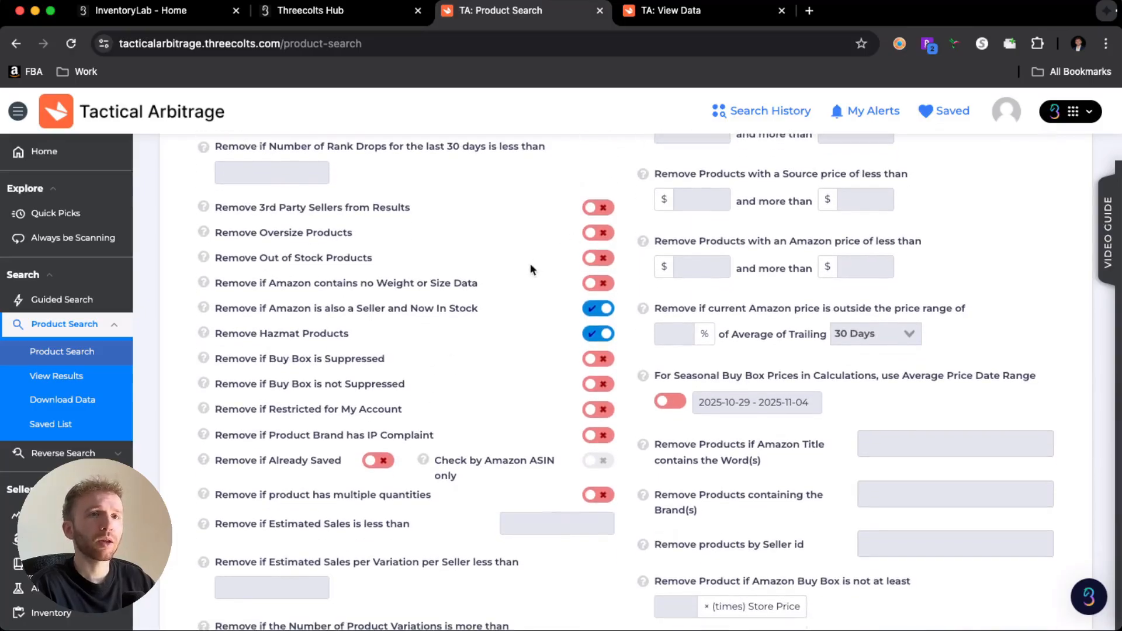
{"action": "scroll", "coordinate": [516, 322], "scroll_direction": "down", "scroll_amount": 1}
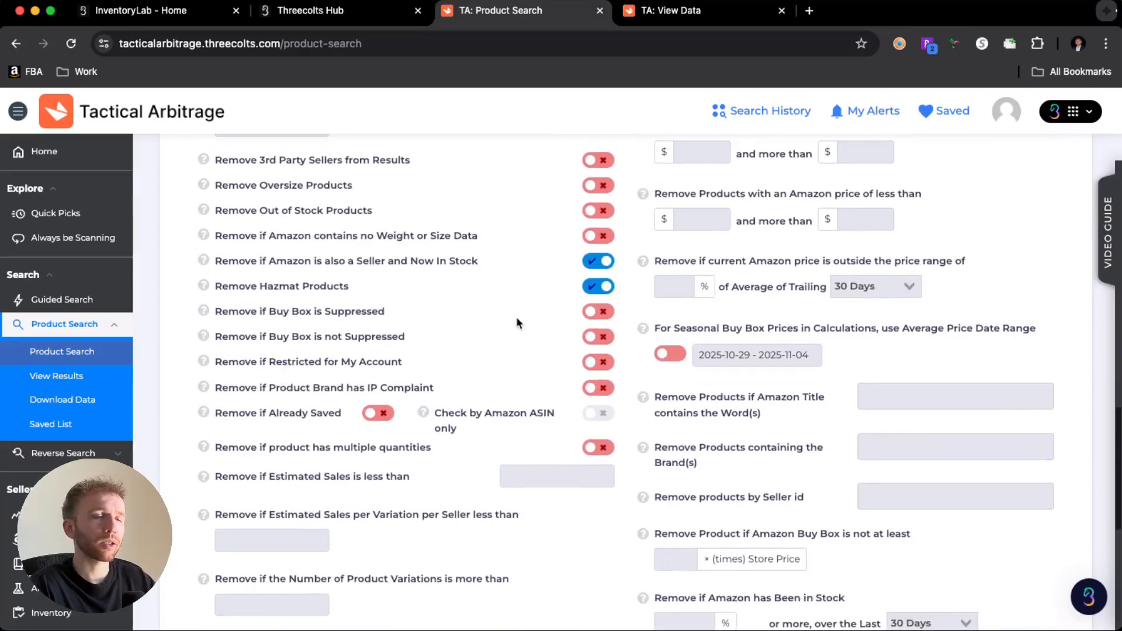
{"action": "scroll", "coordinate": [525, 345], "scroll_direction": "down", "scroll_amount": 1}
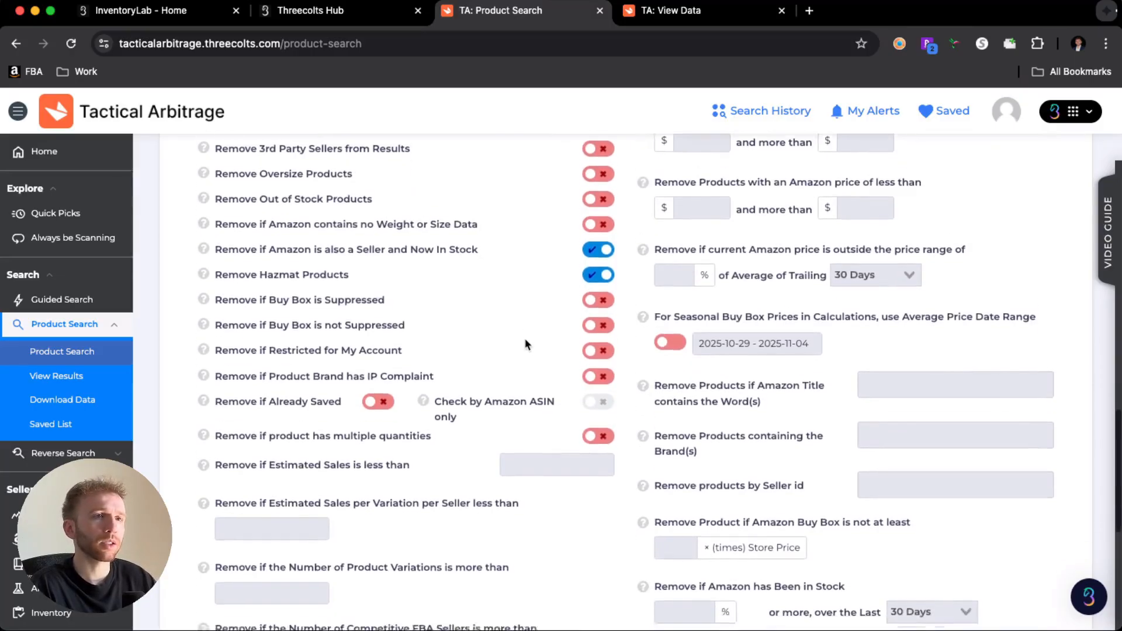
{"action": "scroll", "coordinate": [497, 358], "scroll_direction": "down", "scroll_amount": 2}
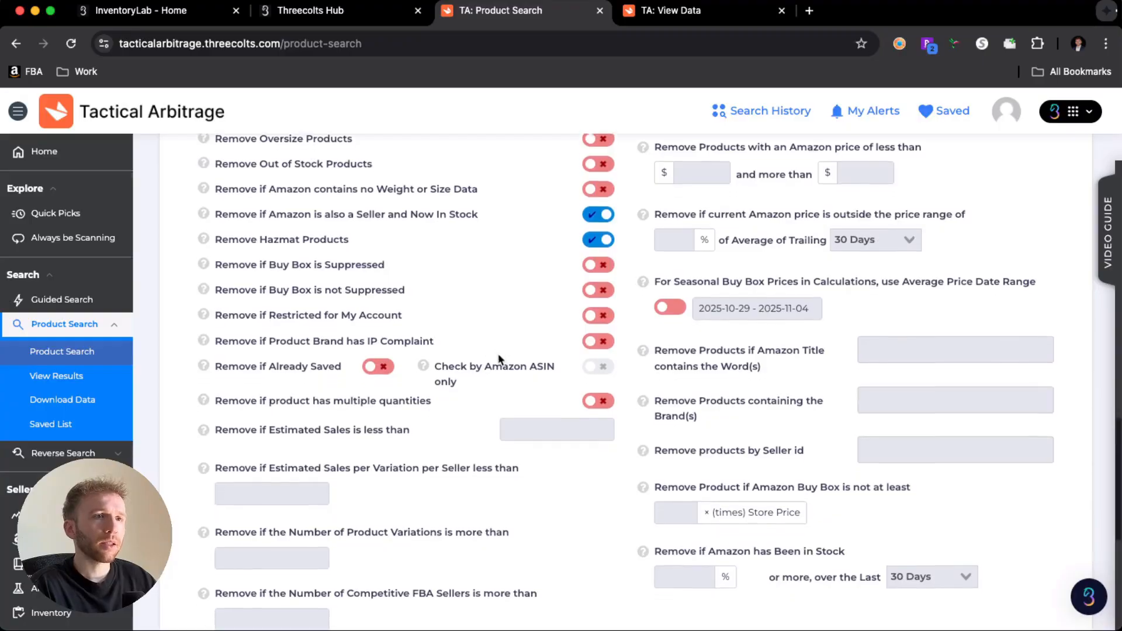
{"action": "scroll", "coordinate": [498, 359], "scroll_direction": "up", "scroll_amount": 3}
{"action": "scroll", "coordinate": [498, 354], "scroll_direction": "up", "scroll_amount": 4}
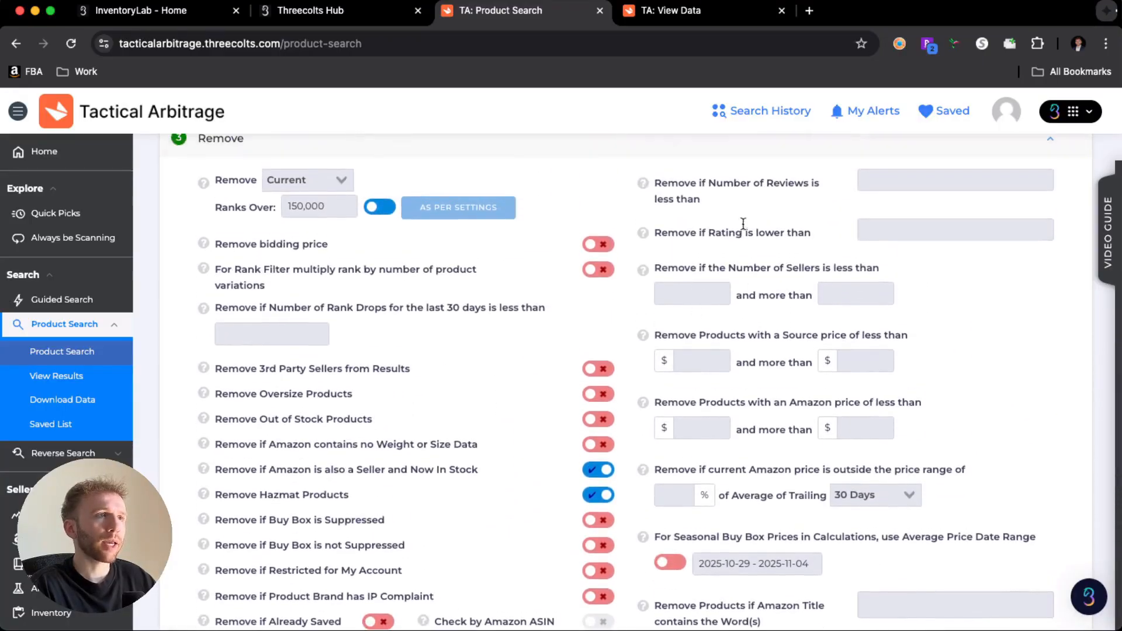
{"action": "left_click", "coordinate": [888, 233]}
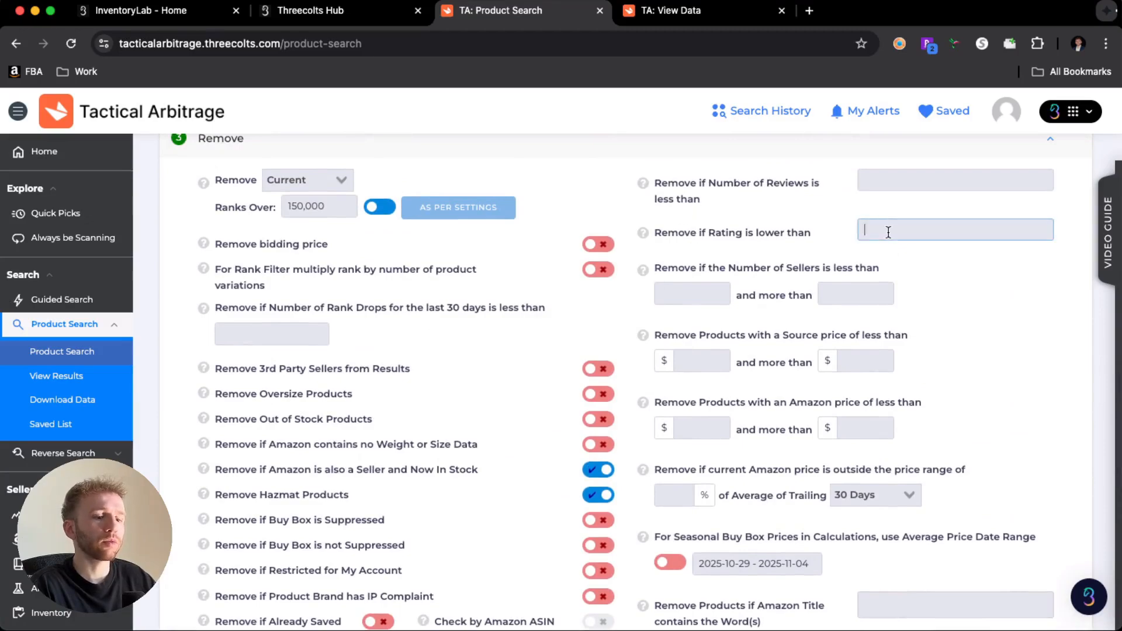
{"action": "type", "text": "3"}
{"action": "left_click", "coordinate": [831, 225]}
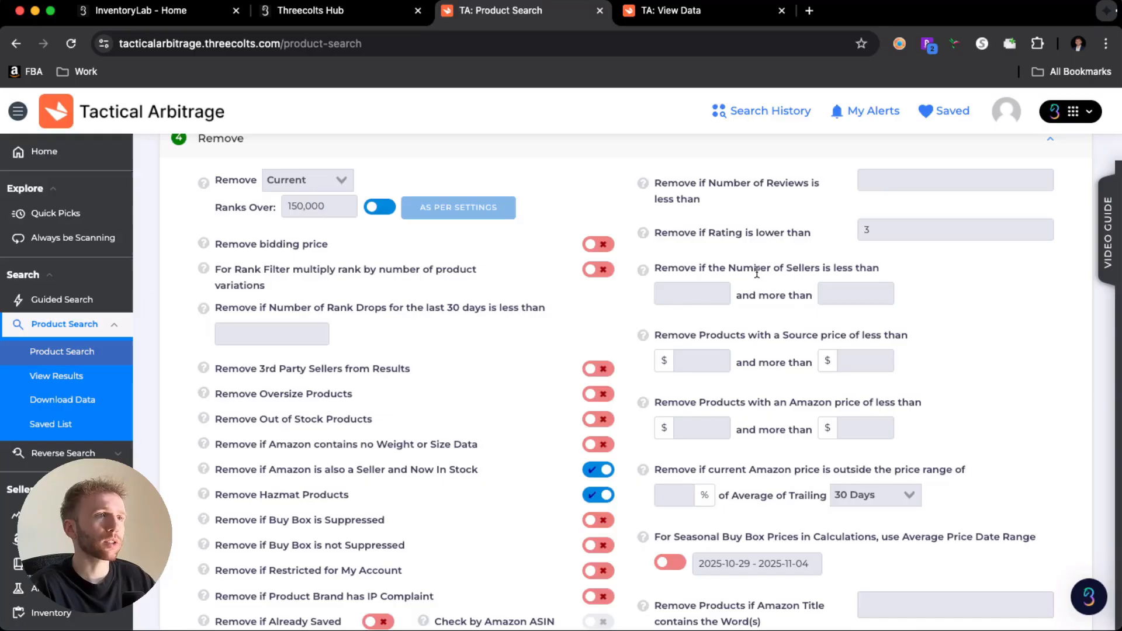
- Set the Remove filters to exclude products with fewer than 2 sellers, leaving the upper seller limit blank
{"action": "scroll", "coordinate": [757, 277], "scroll_direction": "down", "scroll_amount": 1}
{"action": "scroll", "coordinate": [758, 277], "scroll_direction": "down", "scroll_amount": 1}
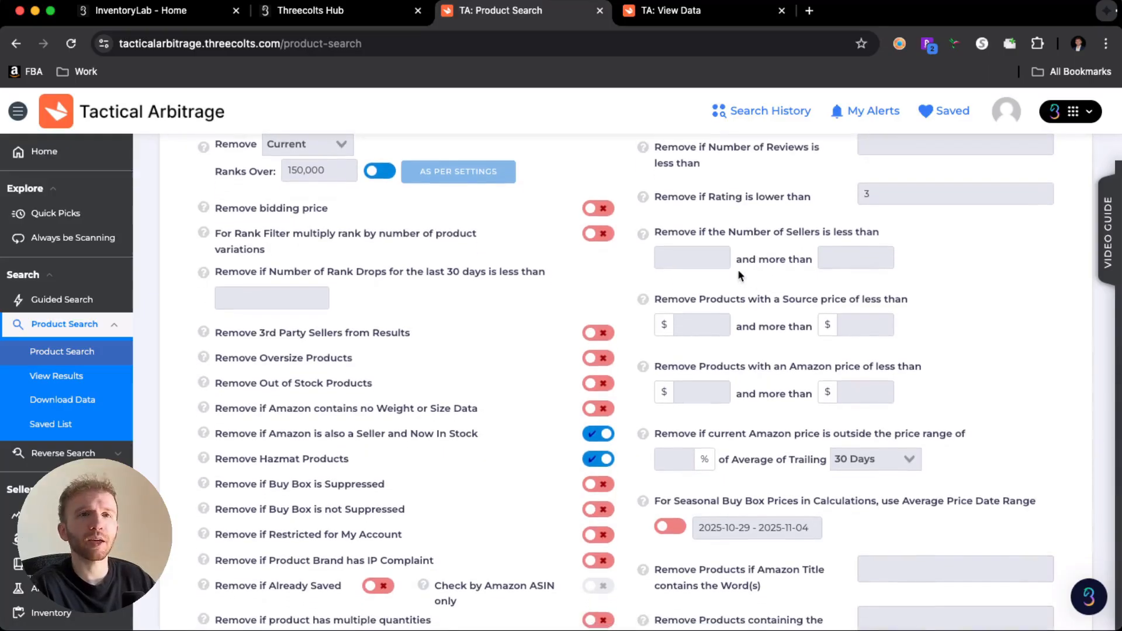
{"action": "left_click", "coordinate": [686, 256]}
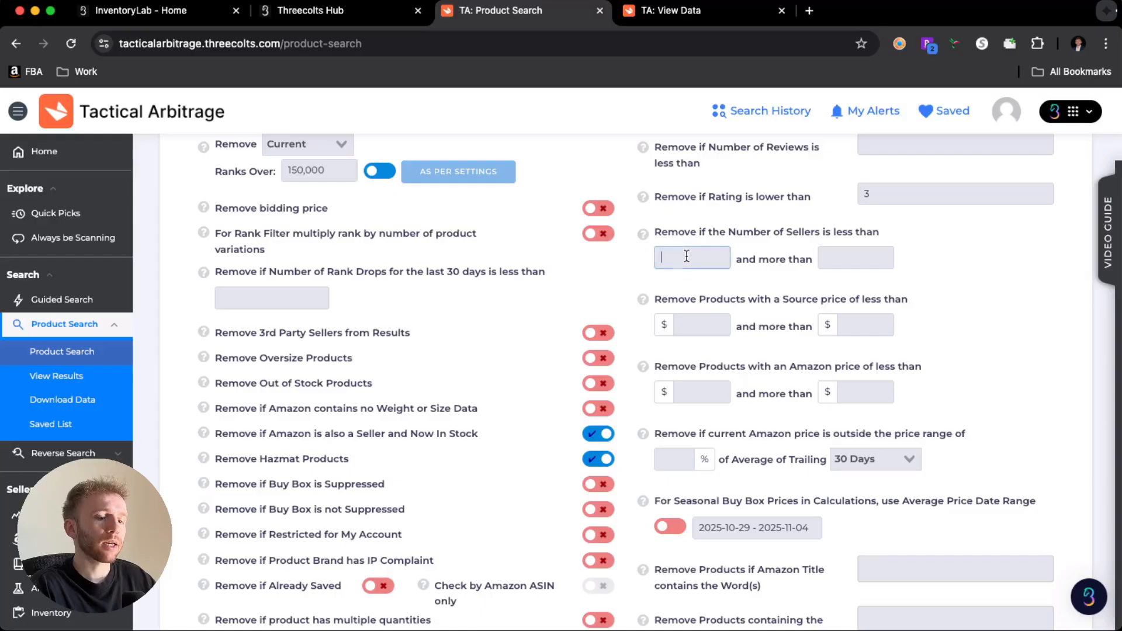
{"action": "type", "text": "2"}
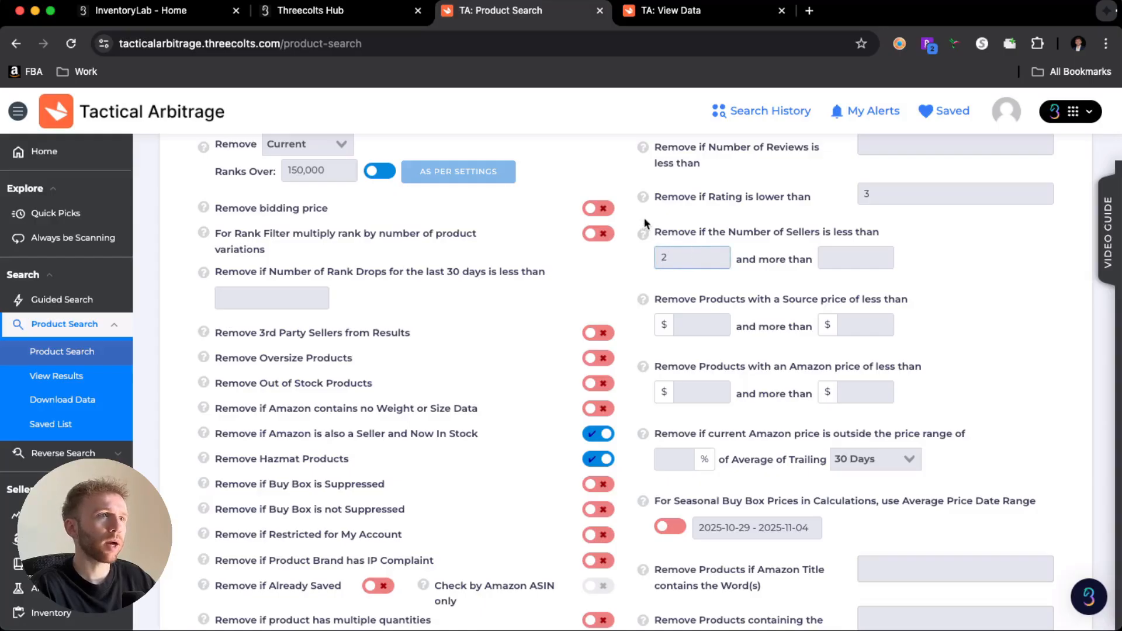
{"action": "left_click", "coordinate": [646, 234]}
- Set the Remove filters to exclude products with an Amazon price of less than $25
{"action": "scroll", "coordinate": [742, 294], "scroll_direction": "down", "scroll_amount": 3}
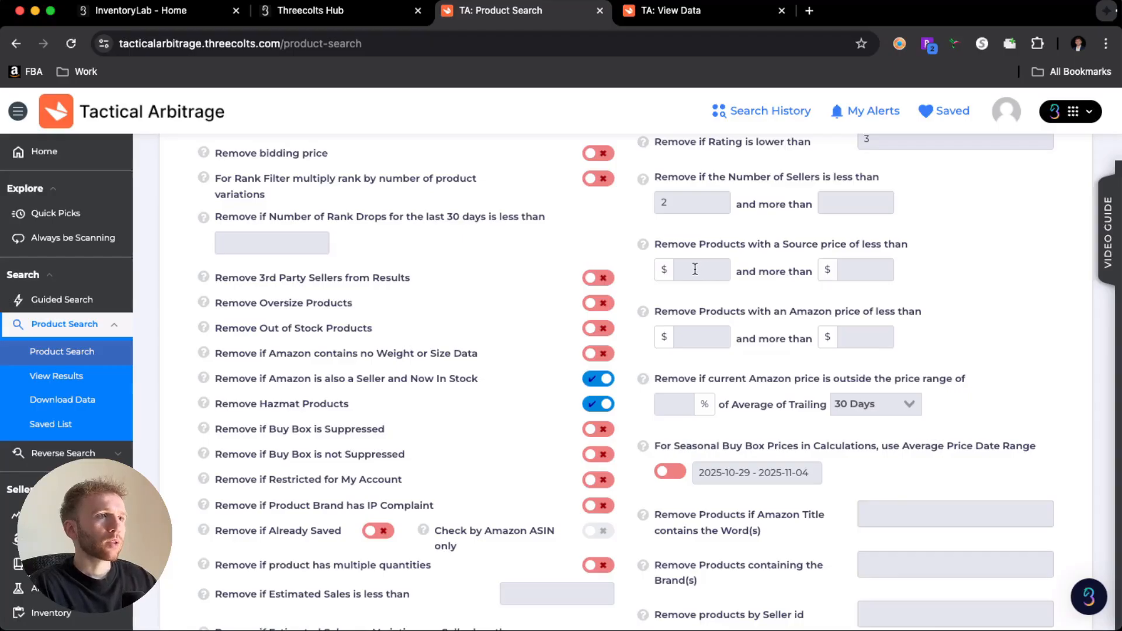
{"action": "left_click", "coordinate": [697, 338]}
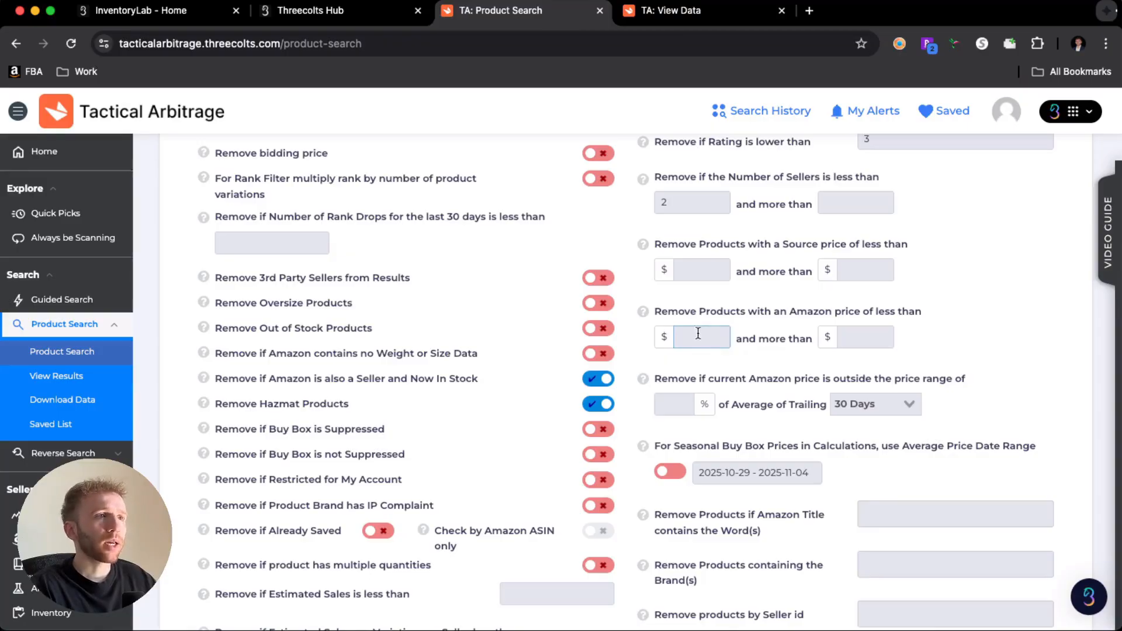
{"action": "type", "text": "25"}
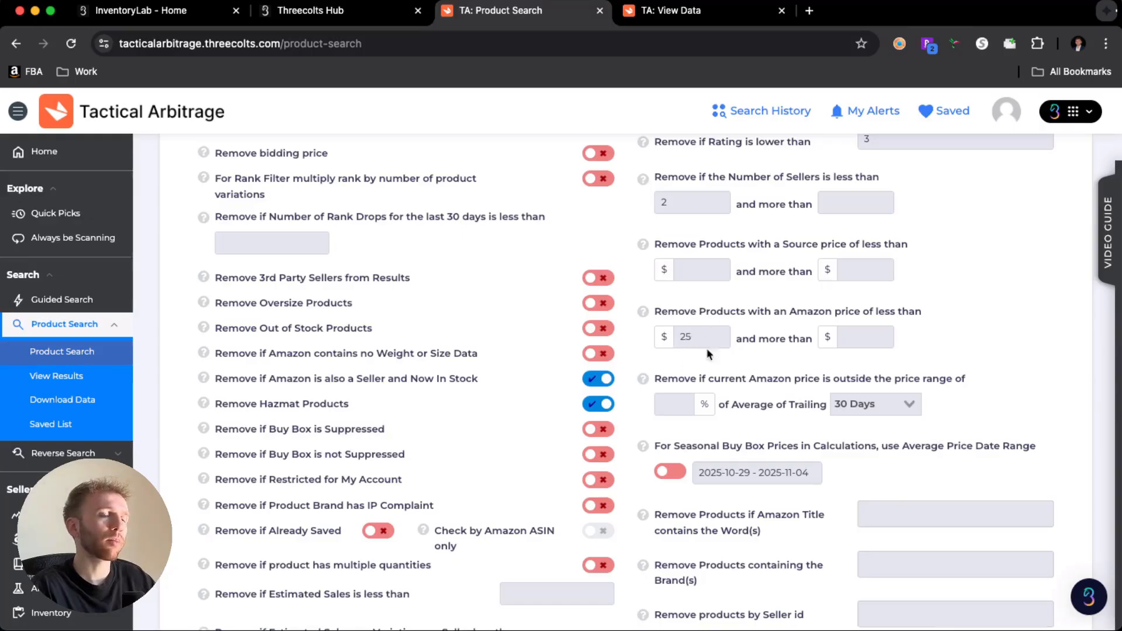
- Look over the other Remove filters, including the trailing average price range and the seasonal Buy Box date range
{"action": "scroll", "coordinate": [695, 345], "scroll_direction": "down", "scroll_amount": 2}
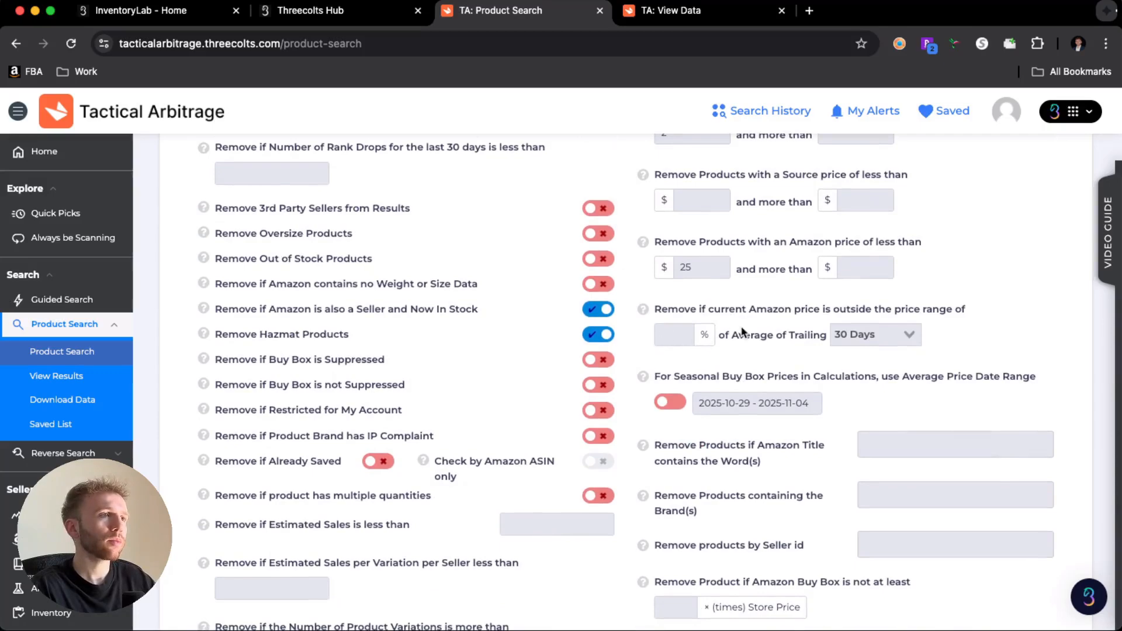
{"action": "scroll", "coordinate": [758, 345], "scroll_direction": "down", "scroll_amount": 1}
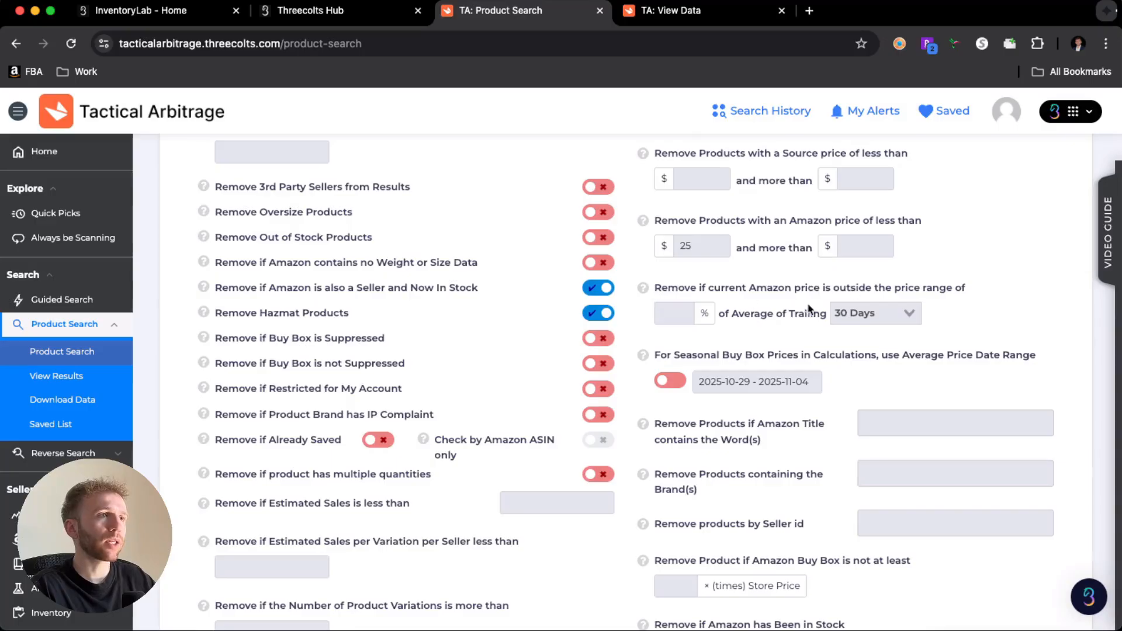
{"action": "scroll", "coordinate": [724, 368], "scroll_direction": "down", "scroll_amount": 1}
{"action": "scroll", "coordinate": [722, 365], "scroll_direction": "down", "scroll_amount": 1}
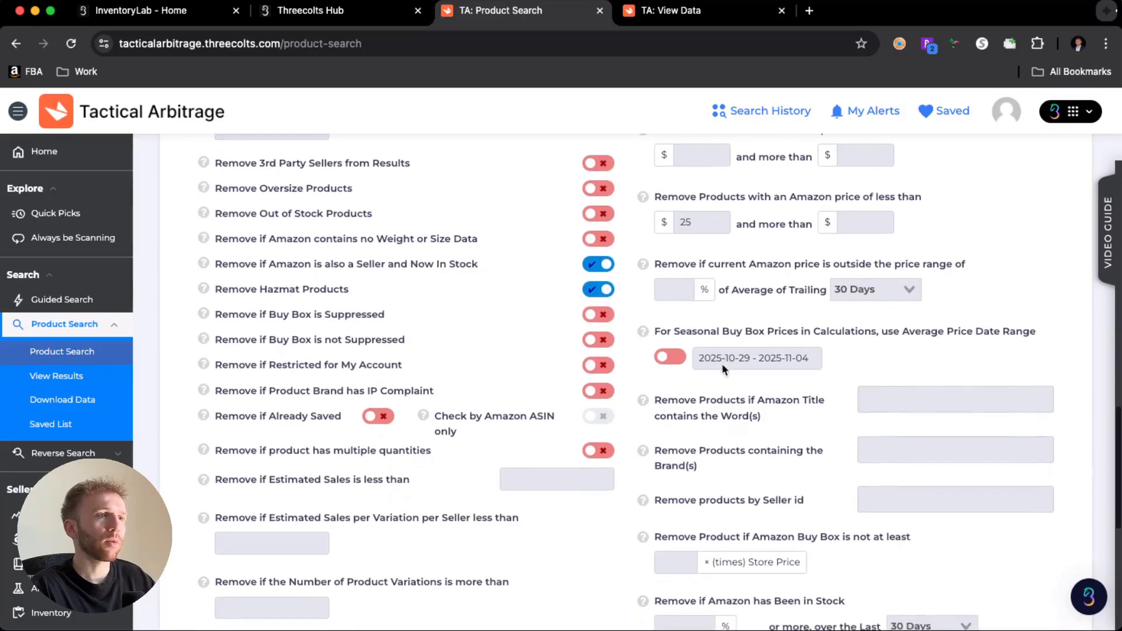
{"action": "scroll", "coordinate": [722, 365], "scroll_direction": "up", "scroll_amount": 1}
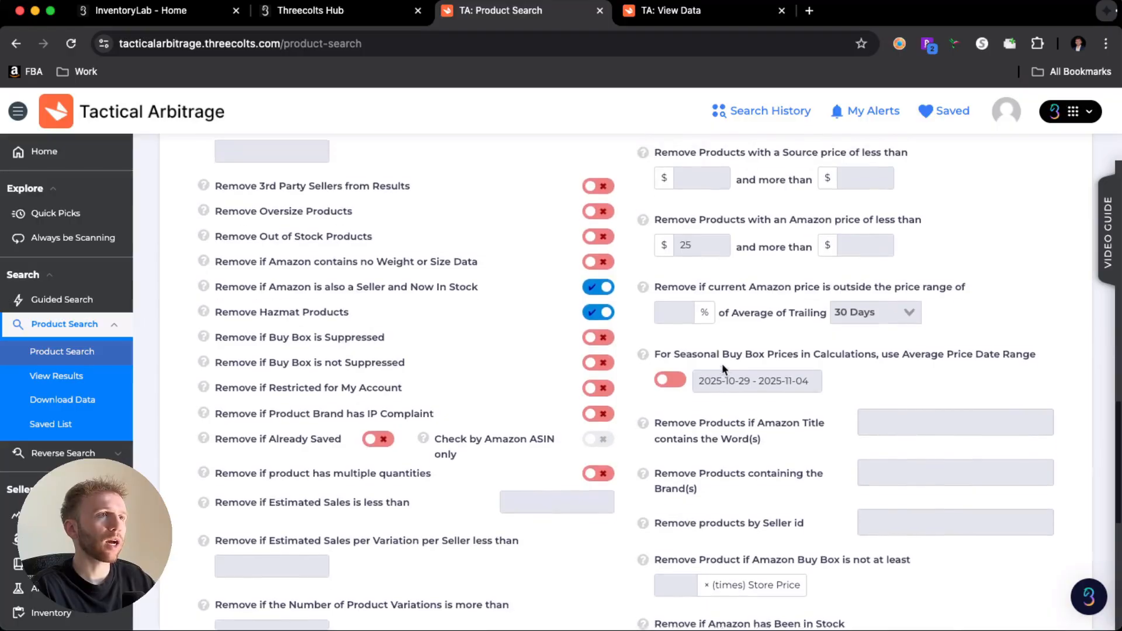
{"action": "scroll", "coordinate": [722, 364], "scroll_direction": "up", "scroll_amount": 1}
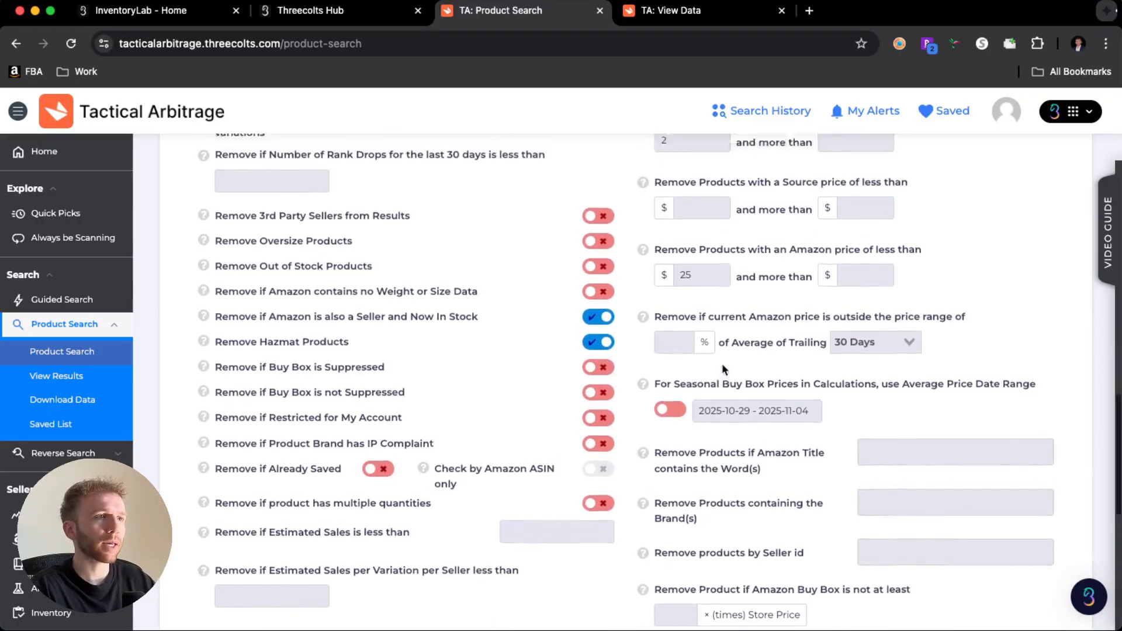
- Examine the Source Titles and Costs / Fees filter sections, leaving their fields blank and collapsing each one
{"action": "scroll", "coordinate": [722, 368], "scroll_direction": "up", "scroll_amount": 5}
{"action": "scroll", "coordinate": [722, 368], "scroll_direction": "down", "scroll_amount": 20}
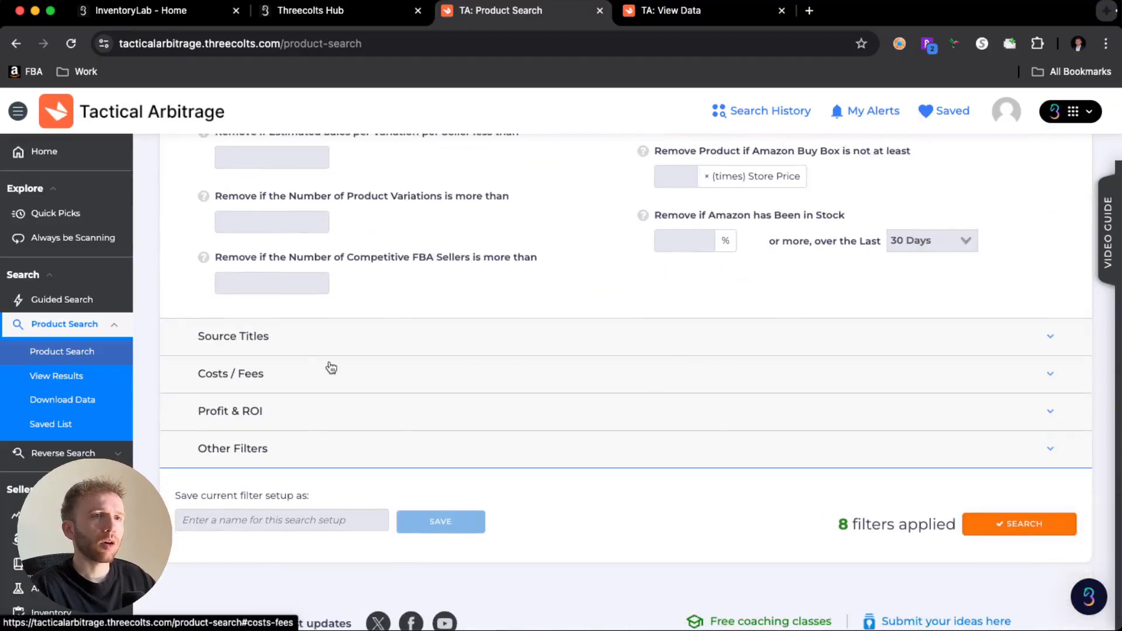
{"action": "left_click", "coordinate": [264, 349]}
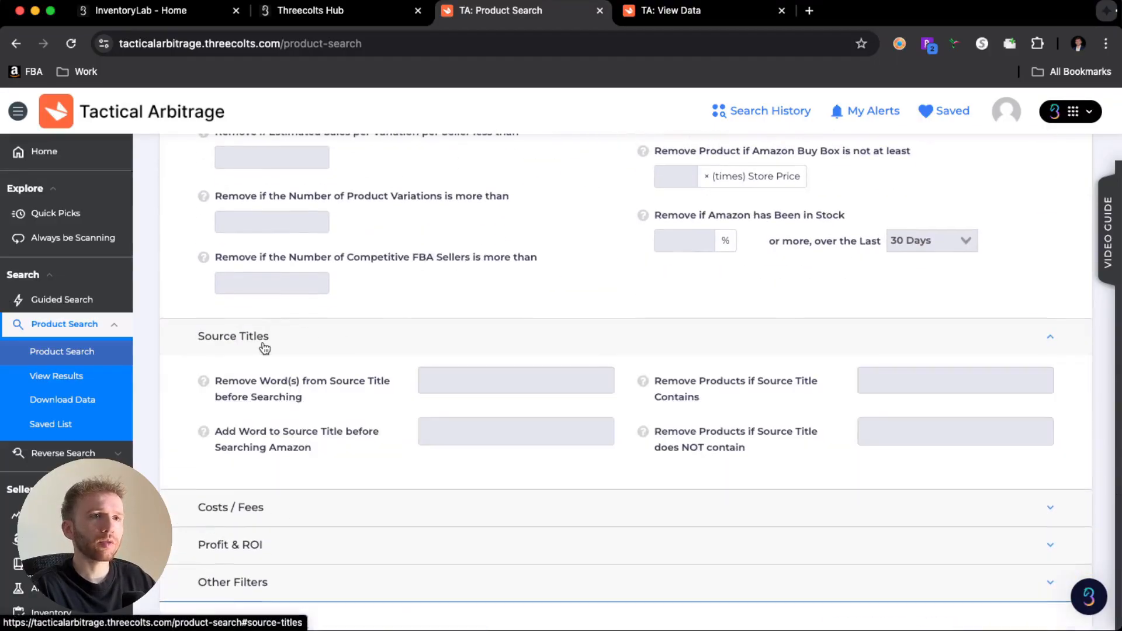
{"action": "left_click", "coordinate": [375, 351]}
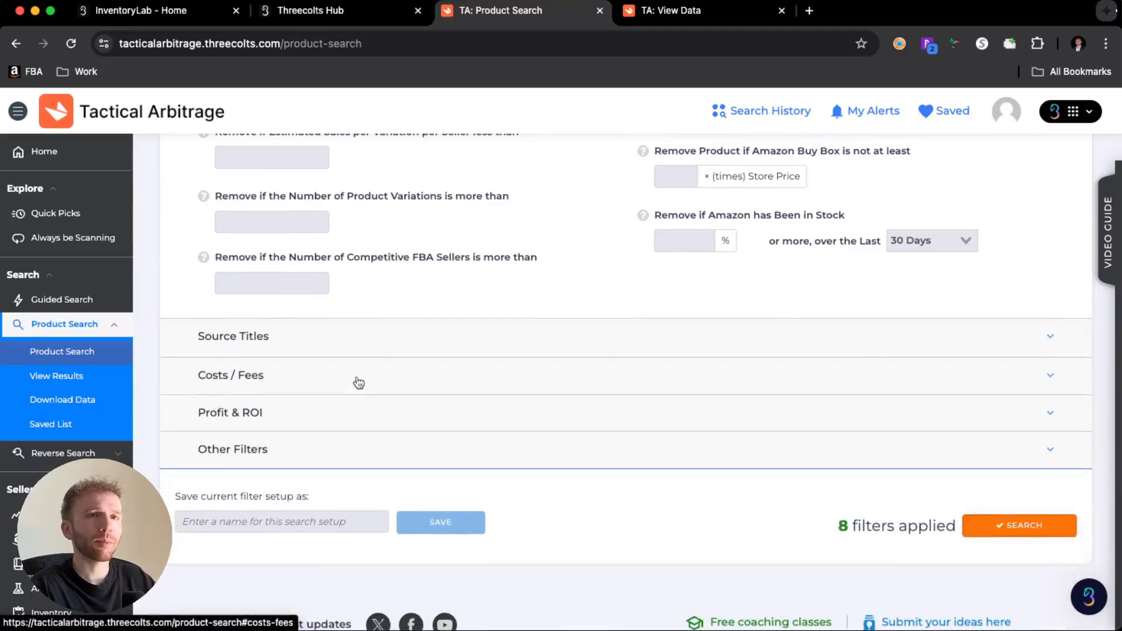
{"action": "left_click", "coordinate": [310, 384]}
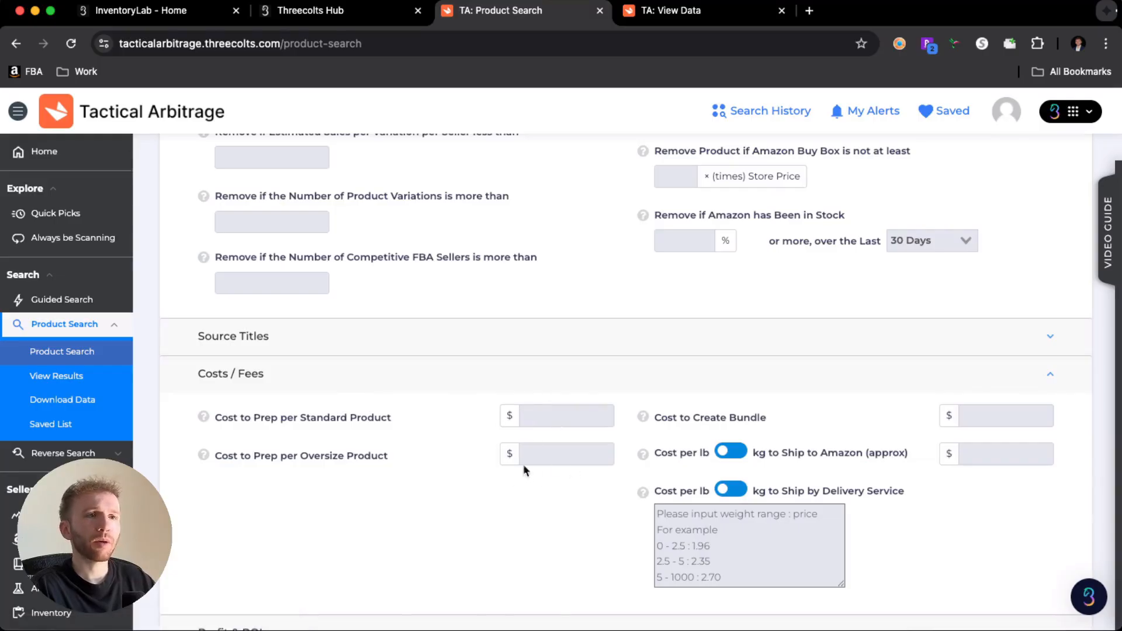
{"action": "left_click", "coordinate": [380, 376]}
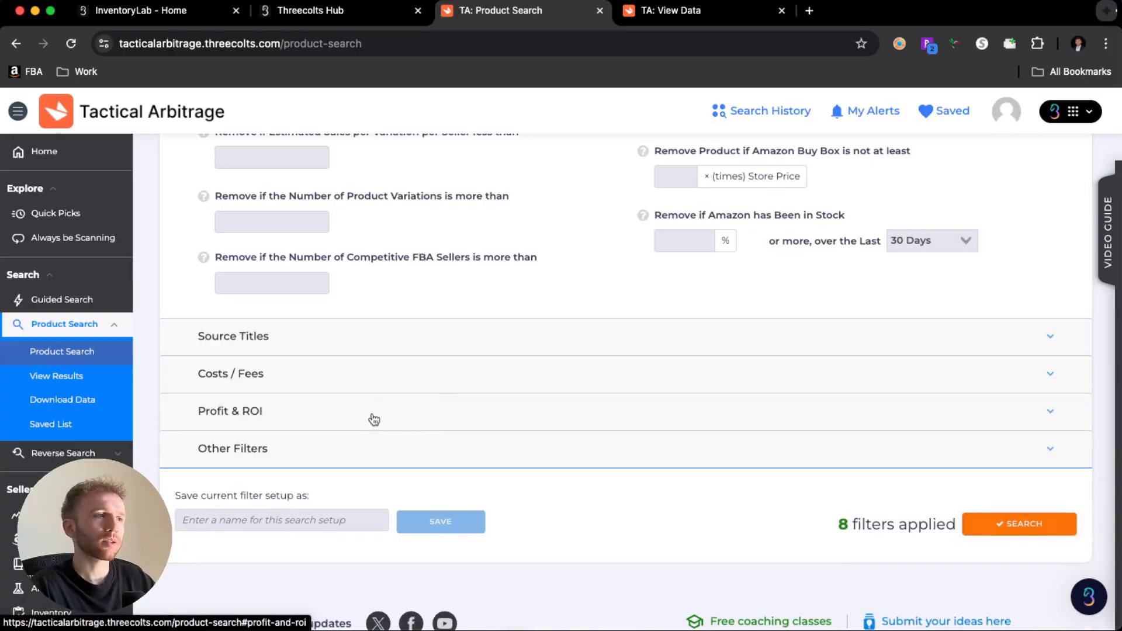
- Set the Profit & ROI filters to remove products with a gross profit of less than $4
{"action": "left_click", "coordinate": [402, 422]}
{"action": "scroll", "coordinate": [362, 421], "scroll_direction": "down", "scroll_amount": 2}
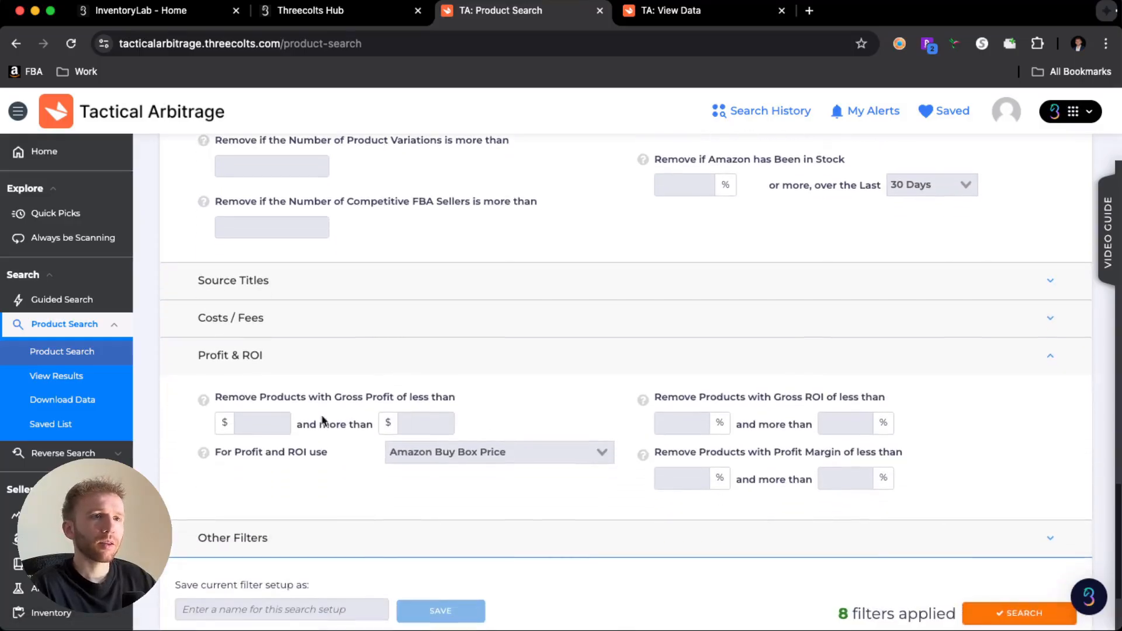
{"action": "left_click", "coordinate": [266, 416]}
{"action": "type", "text": "4"}
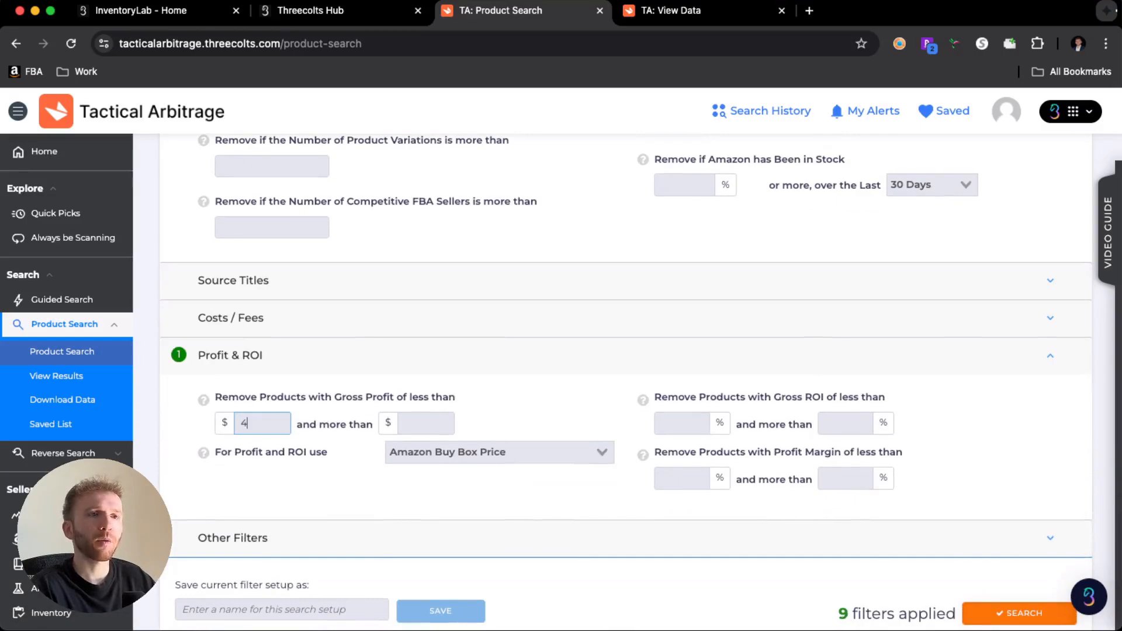
{"action": "left_click", "coordinate": [328, 406]}
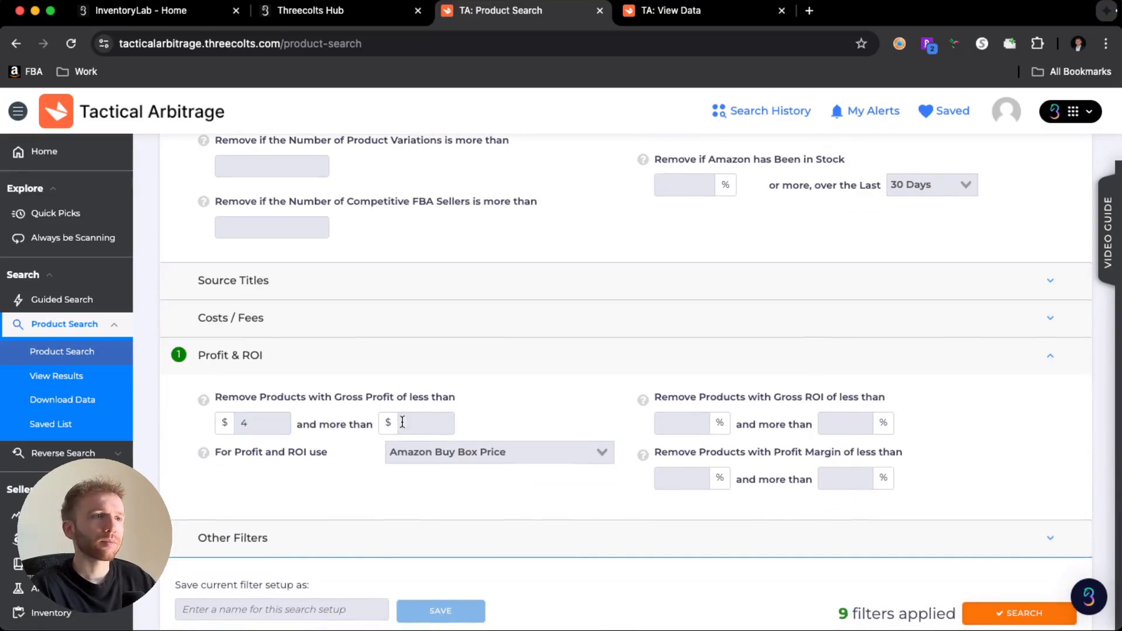
- Set the Profit & ROI filters to remove products with a gross ROI of less than 25%
{"action": "left_click", "coordinate": [663, 422]}
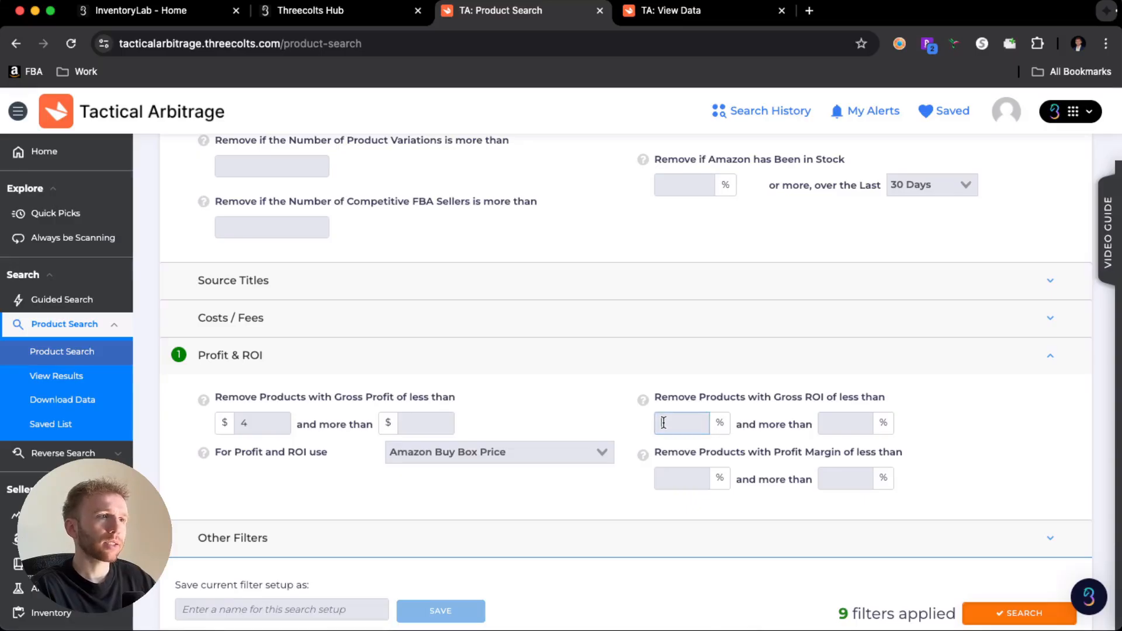
{"action": "type", "text": "25"}
{"action": "left_click", "coordinate": [611, 409]}
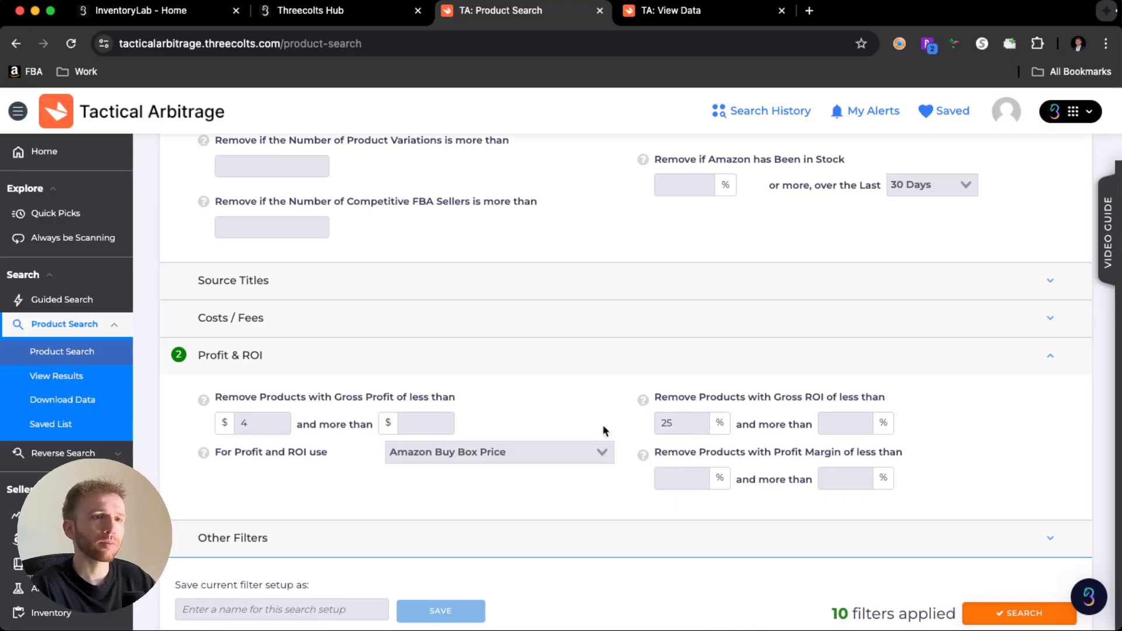
- Expand the Other Filters section and look over its options, leaving them all switched off
{"action": "scroll", "coordinate": [601, 424], "scroll_direction": "down", "scroll_amount": 1}
{"action": "left_click", "coordinate": [518, 502]}
{"action": "scroll", "coordinate": [518, 503], "scroll_direction": "down", "scroll_amount": 5}
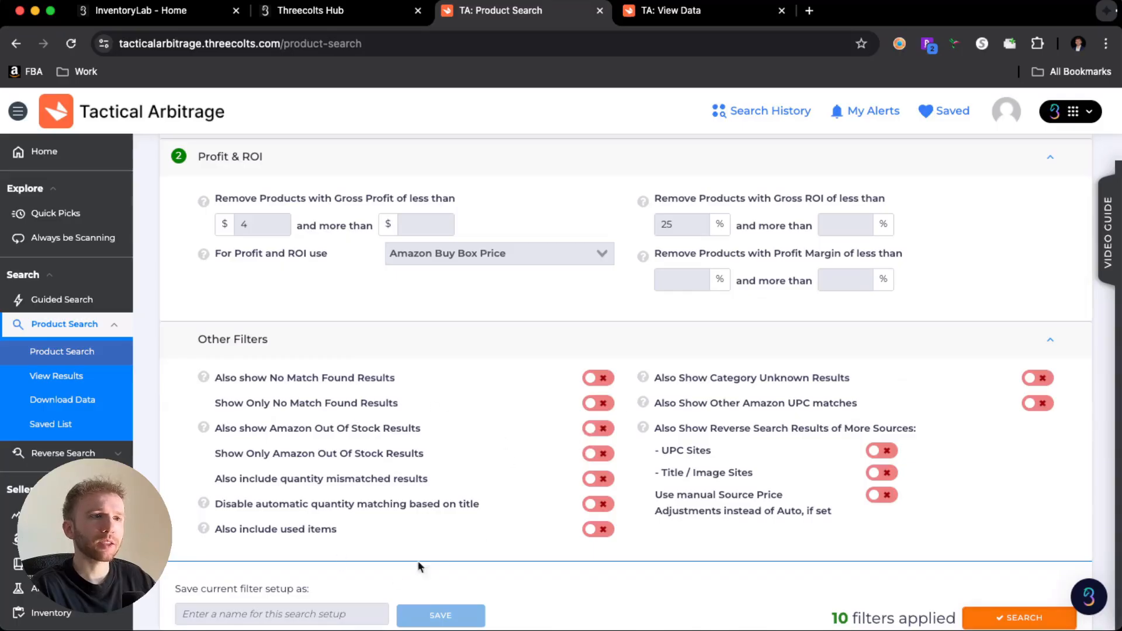
{"action": "scroll", "coordinate": [592, 383], "scroll_direction": "down", "scroll_amount": 2}
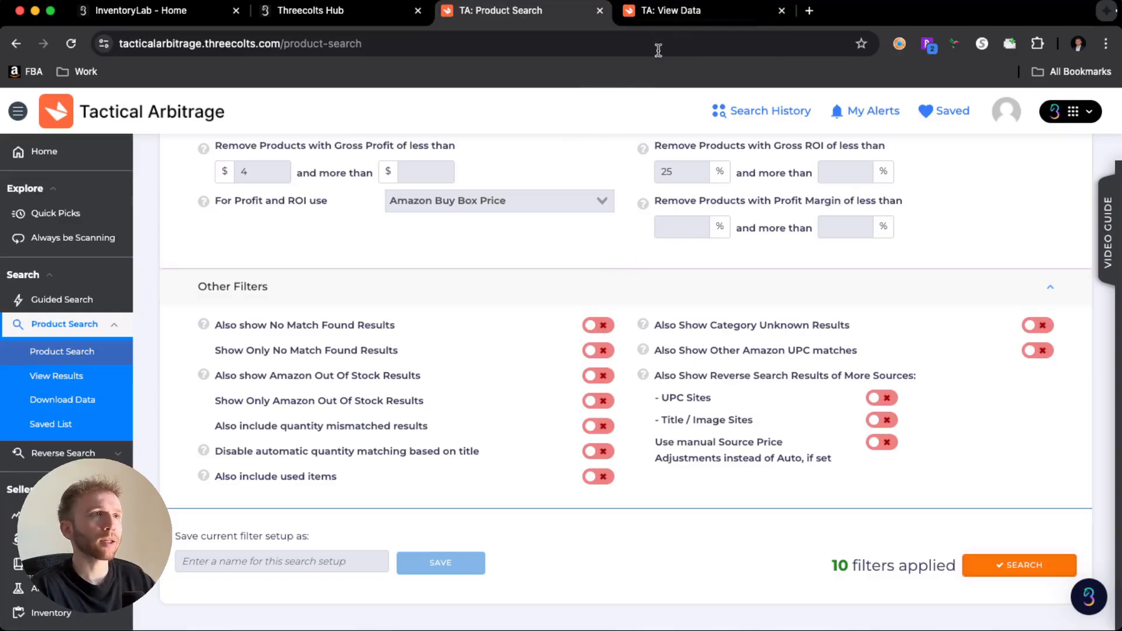
- Switch to the View Results page and examine the item count and the first result's history chart
{"action": "left_click", "coordinate": [671, 15]}
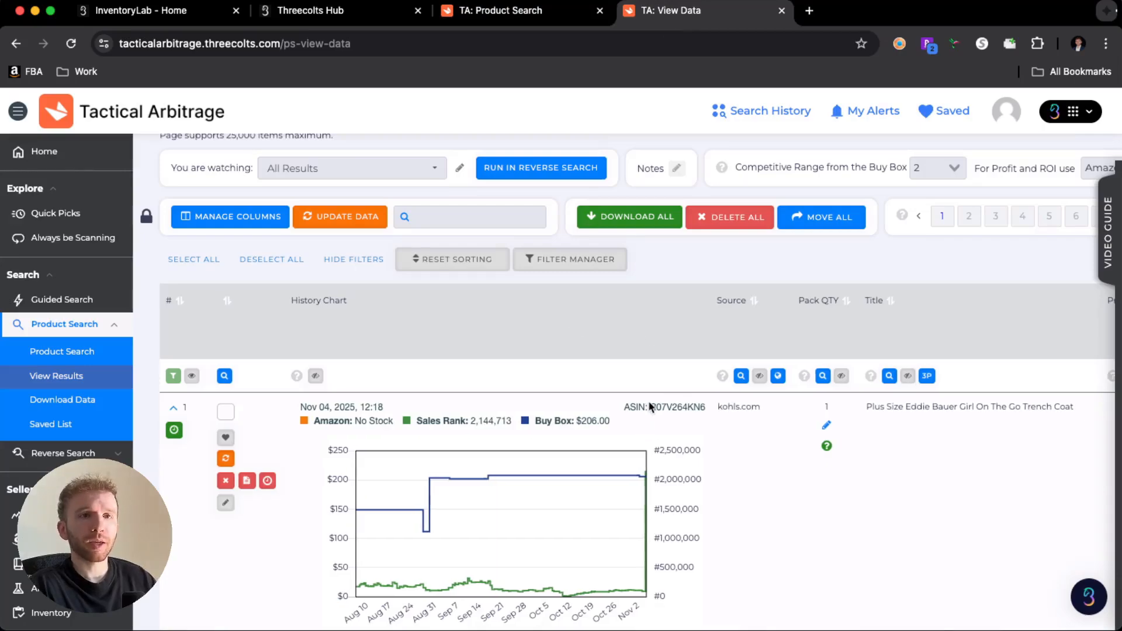
{"action": "scroll", "coordinate": [620, 371], "scroll_direction": "up", "scroll_amount": 2}
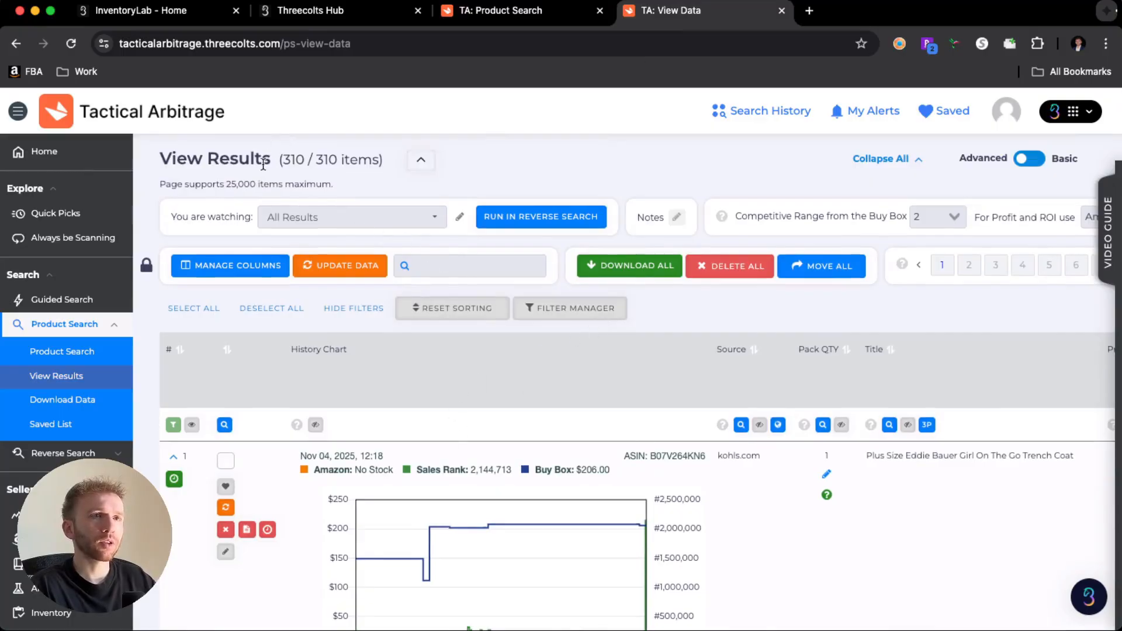
{"action": "left_click_drag", "start_coordinate": [282, 163], "coordinate": [387, 166]}
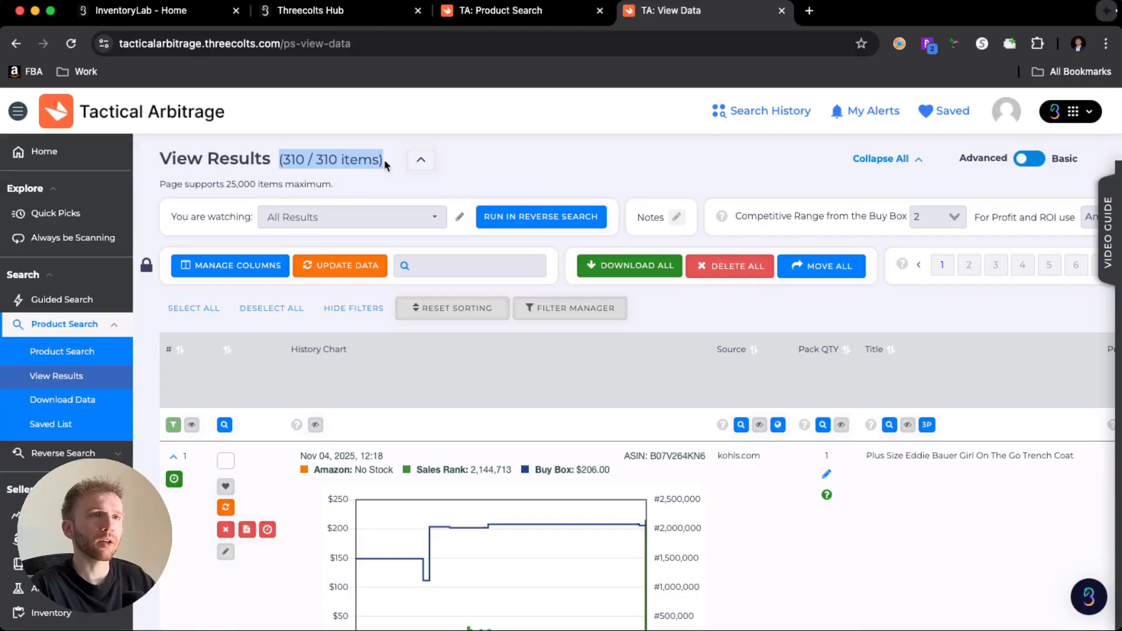
{"action": "left_click", "coordinate": [388, 166]}
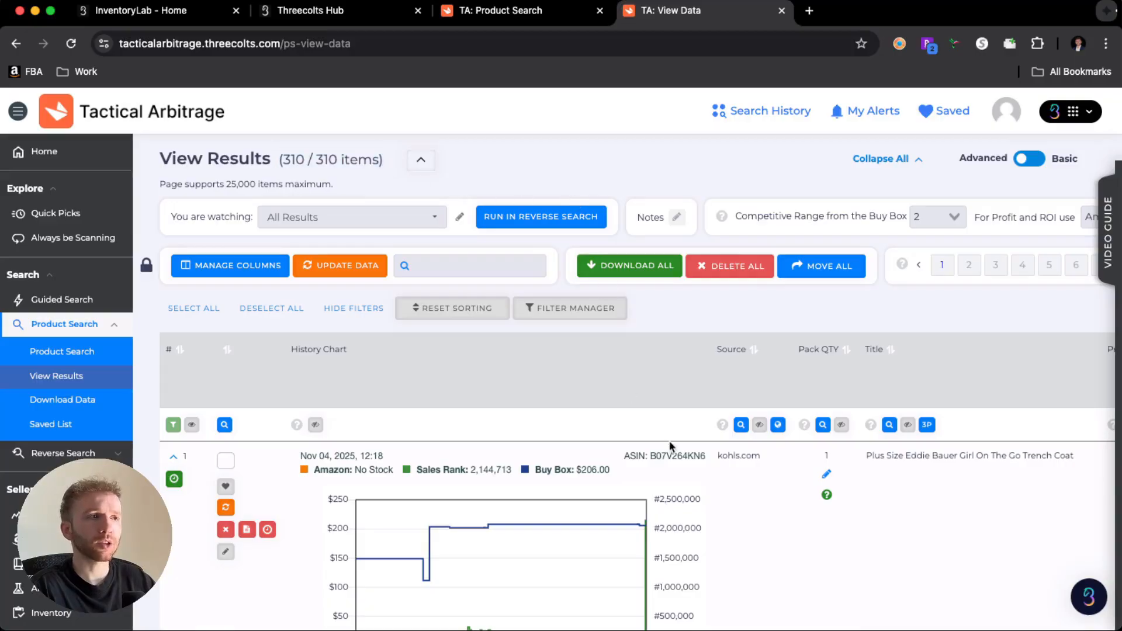
{"action": "scroll", "coordinate": [668, 440], "scroll_direction": "down", "scroll_amount": 4}
{"action": "scroll", "coordinate": [712, 449], "scroll_direction": "up", "scroll_amount": 4}
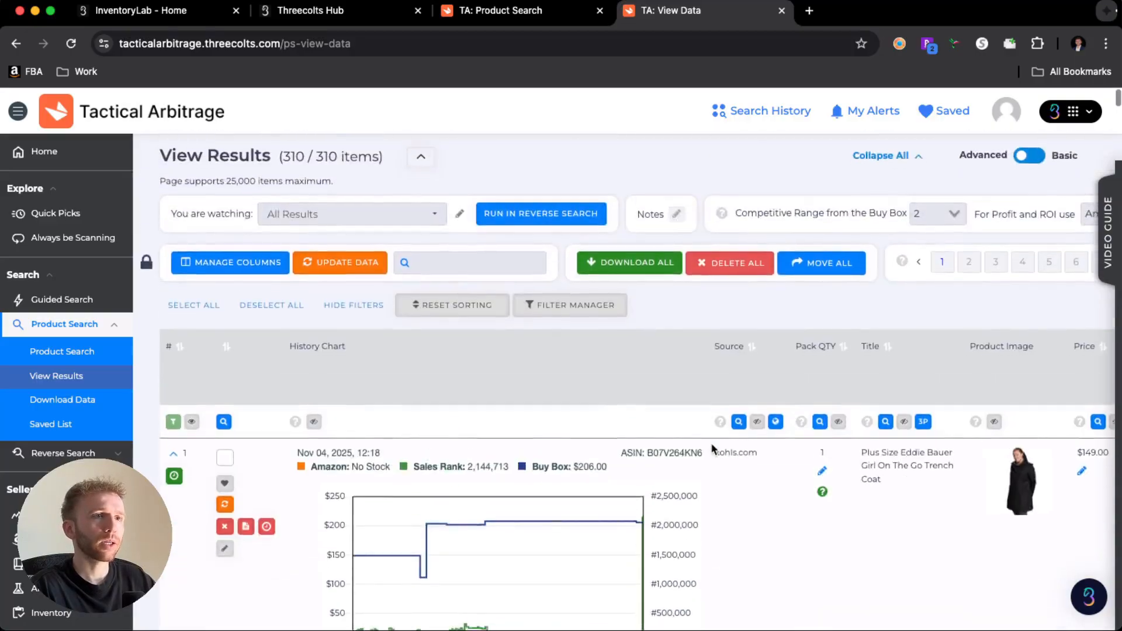
{"action": "scroll", "coordinate": [712, 449], "scroll_direction": "down", "scroll_amount": 2}
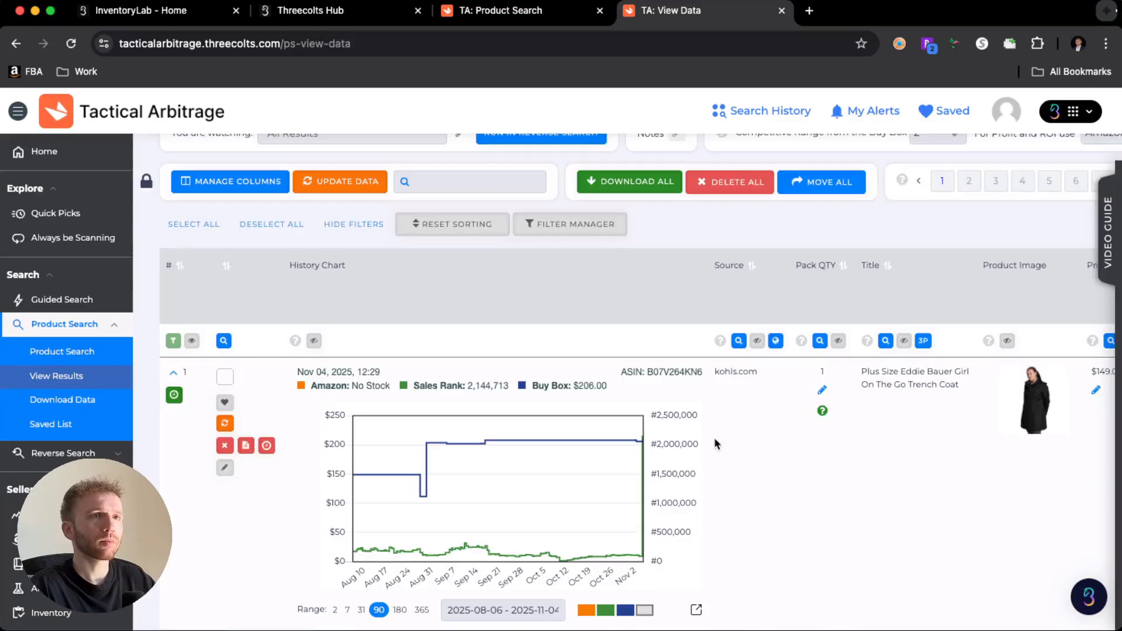
- Review the first result's source, title, price, and discounts and taxes columns
{"action": "scroll", "coordinate": [717, 446], "scroll_direction": "right", "scroll_amount": 3}
{"action": "scroll", "coordinate": [618, 402], "scroll_direction": "left", "scroll_amount": 2}
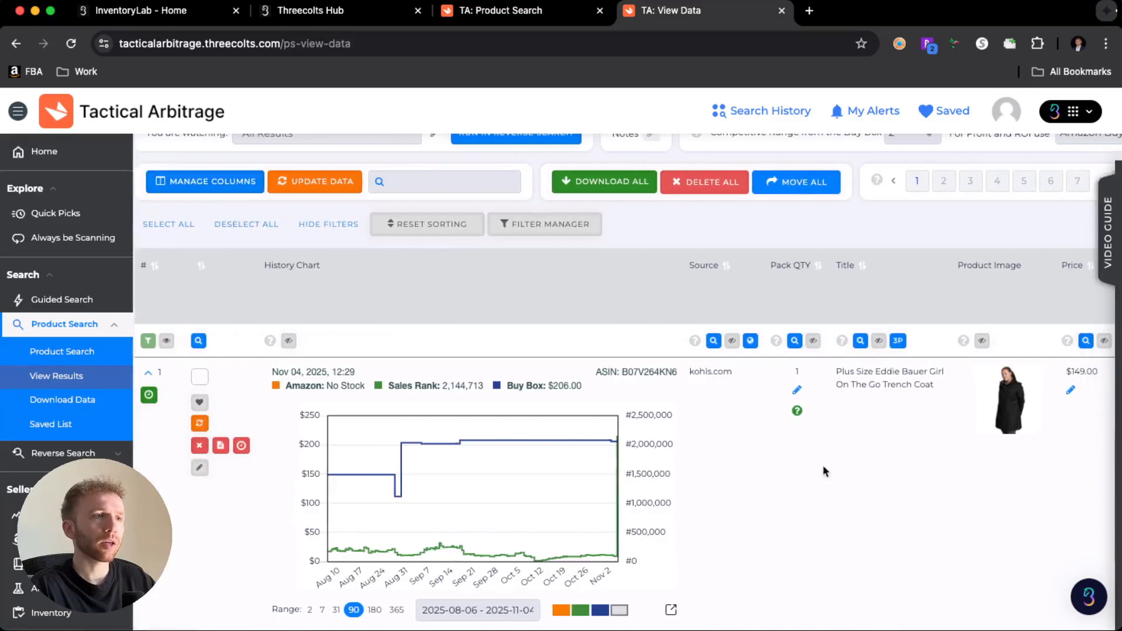
{"action": "scroll", "coordinate": [837, 472], "scroll_direction": "right", "scroll_amount": 6}
{"action": "scroll", "coordinate": [837, 474], "scroll_direction": "right", "scroll_amount": 2}
{"action": "scroll", "coordinate": [645, 471], "scroll_direction": "up", "scroll_amount": 2}
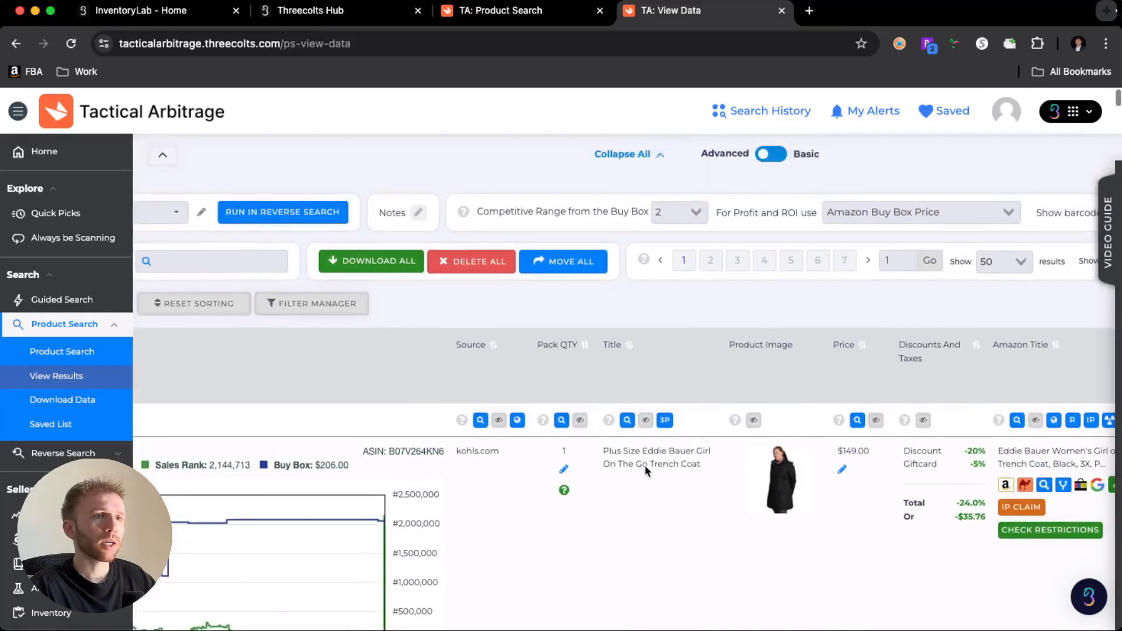
{"action": "scroll", "coordinate": [645, 471], "scroll_direction": "down", "scroll_amount": 5}
{"action": "scroll", "coordinate": [645, 471], "scroll_direction": "up", "scroll_amount": 3}
{"action": "scroll", "coordinate": [645, 471], "scroll_direction": "left", "scroll_amount": 5}
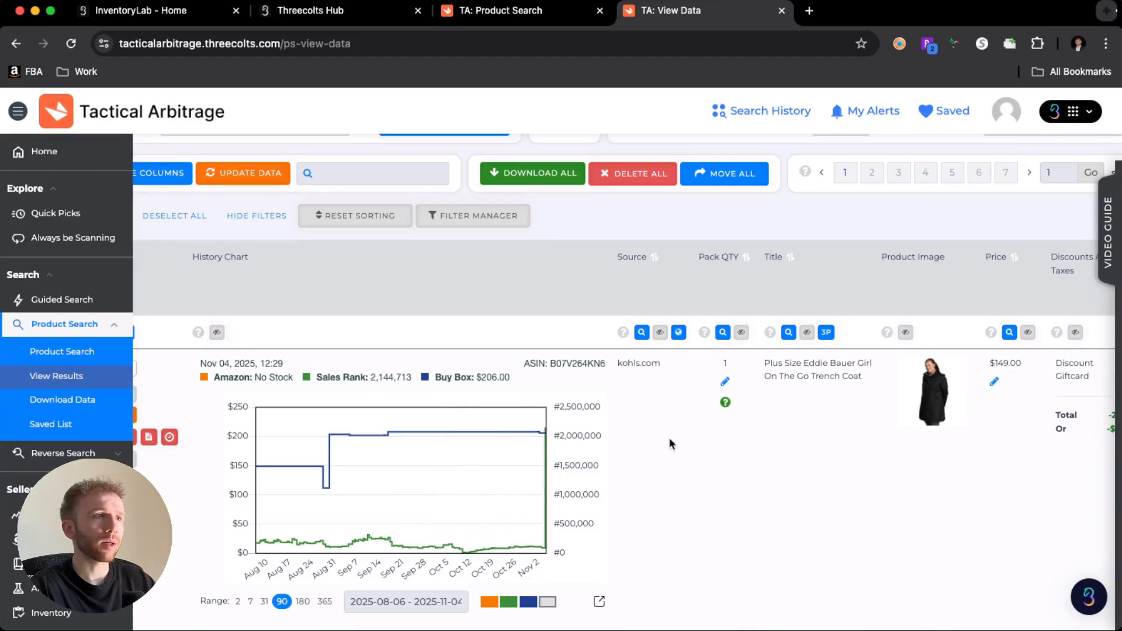
{"action": "scroll", "coordinate": [671, 445], "scroll_direction": "right", "scroll_amount": 10}
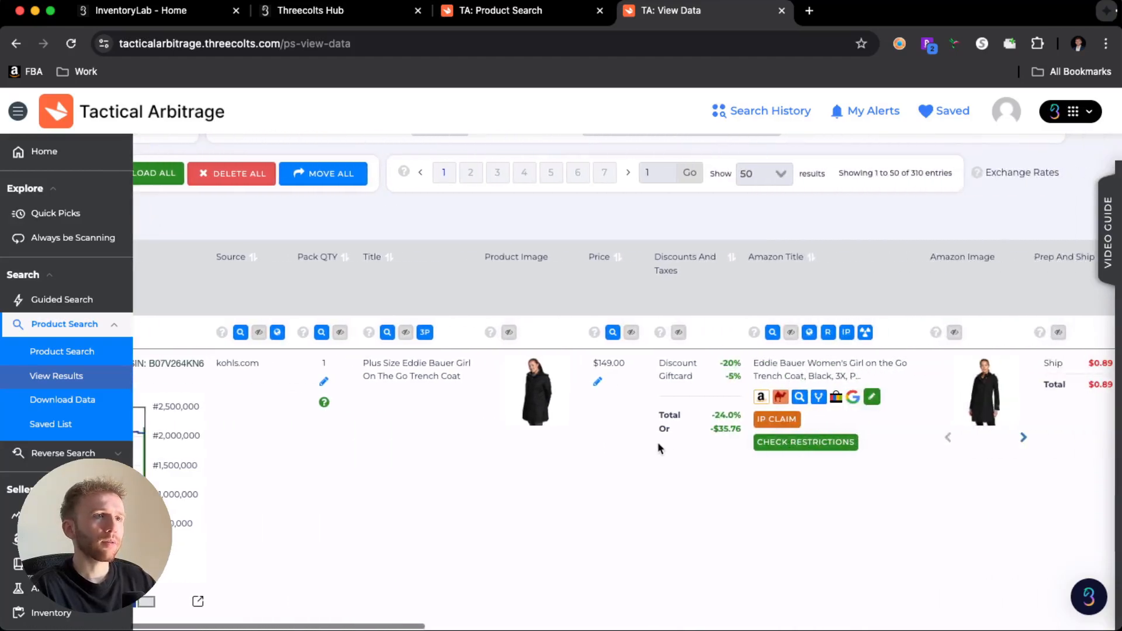
{"action": "mouse_move", "coordinate": [555, 396]}
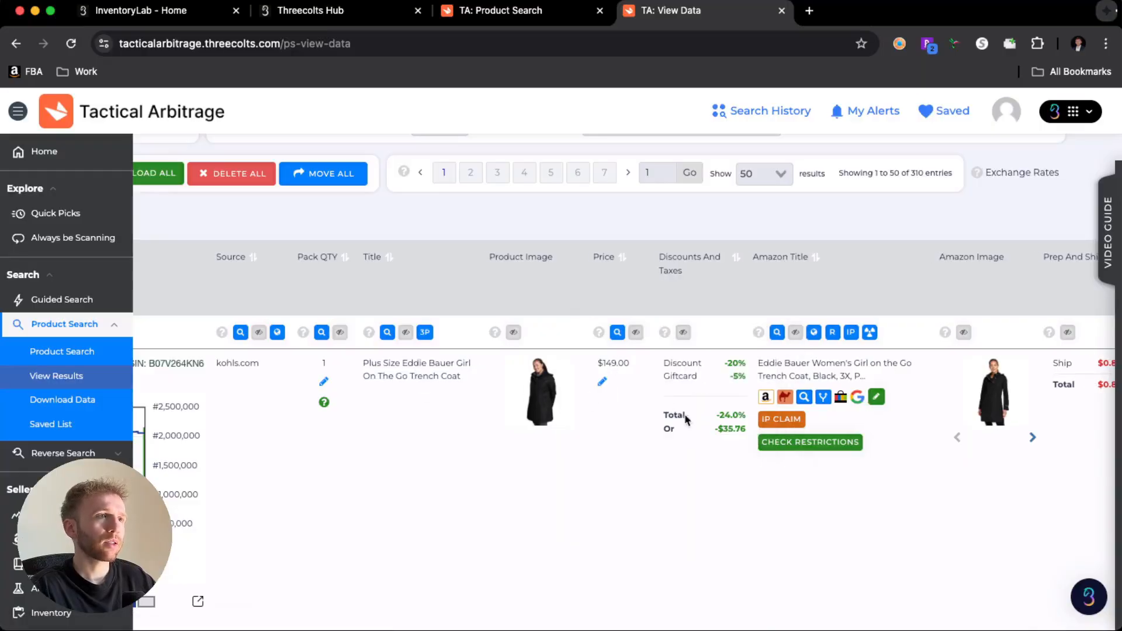
{"action": "scroll", "coordinate": [687, 420], "scroll_direction": "right", "scroll_amount": 10}
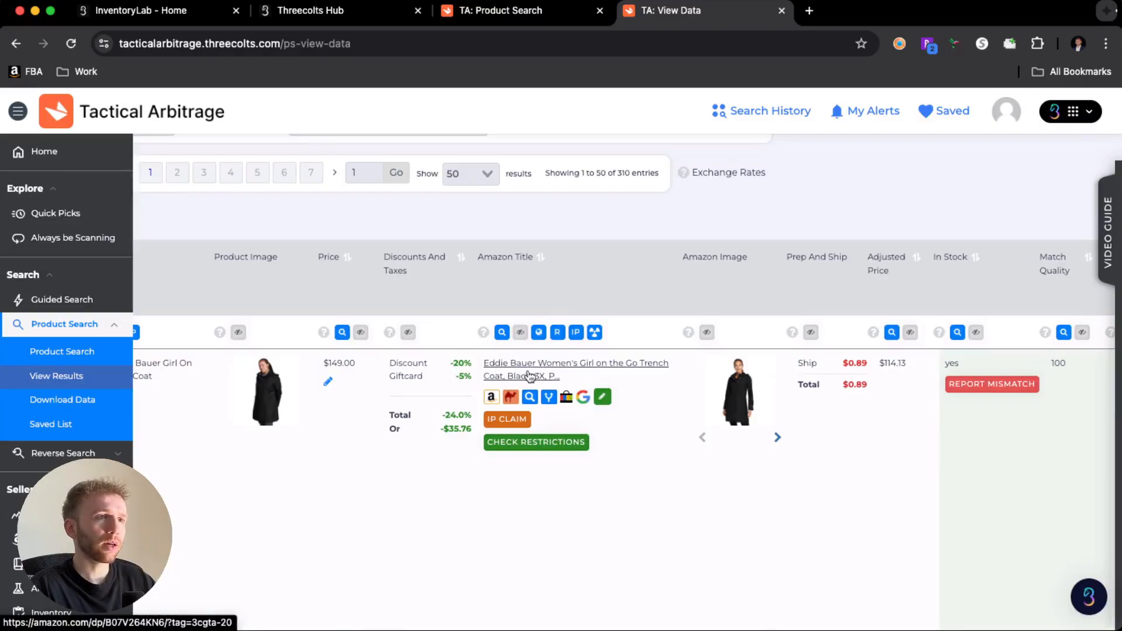
- Review the first result's Amazon match, category, Buy Box price, profit, ROI, sellers, product size and sales rank columns
{"action": "mouse_move", "coordinate": [737, 383]}
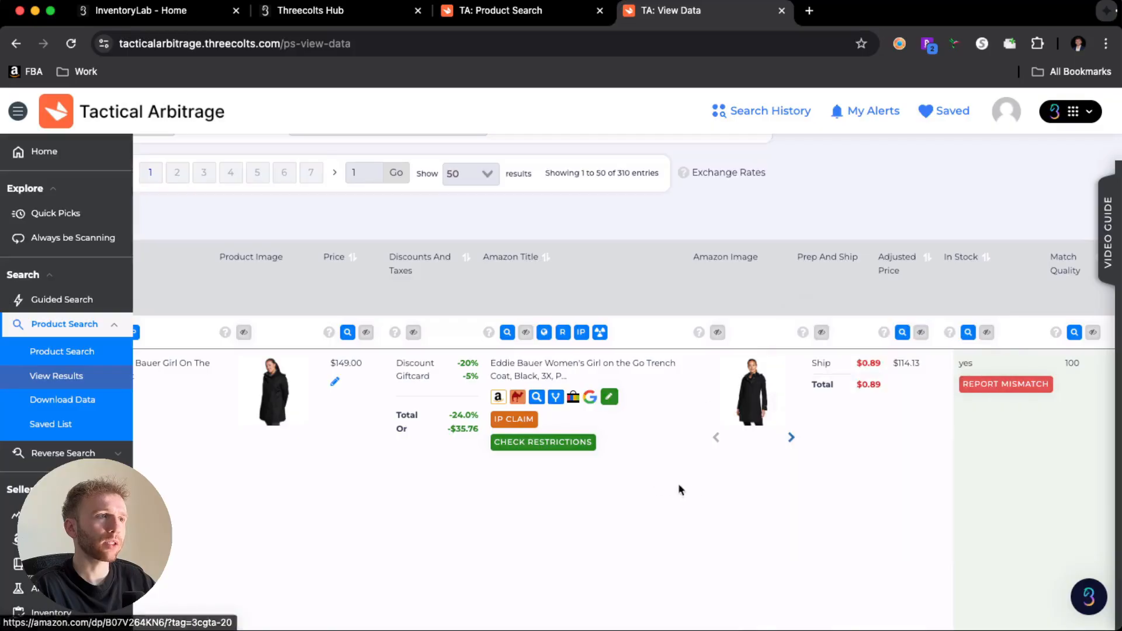
{"action": "scroll", "coordinate": [687, 488], "scroll_direction": "right", "scroll_amount": 10}
{"action": "scroll", "coordinate": [695, 488], "scroll_direction": "right", "scroll_amount": 10}
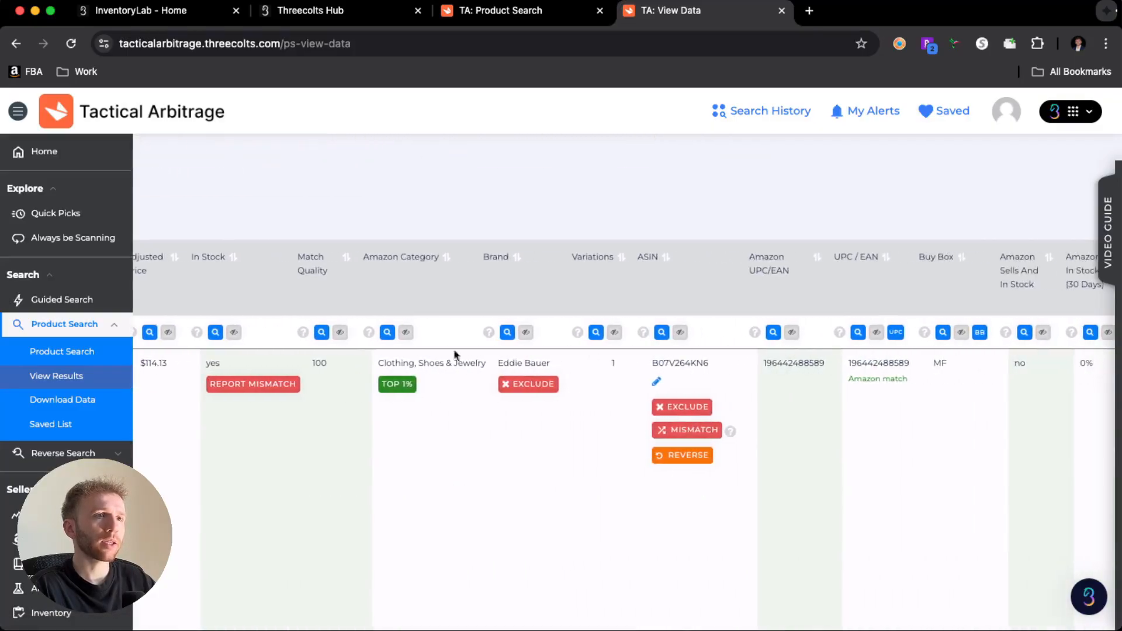
{"action": "scroll", "coordinate": [506, 367], "scroll_direction": "left", "scroll_amount": 1}
{"action": "scroll", "coordinate": [483, 451], "scroll_direction": "right", "scroll_amount": 20}
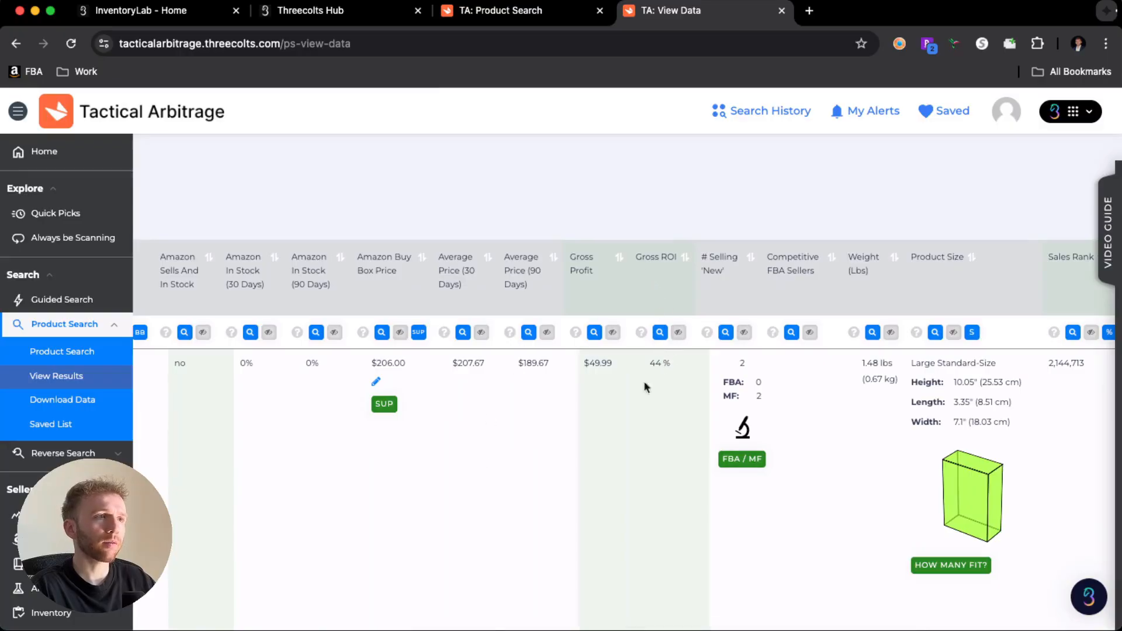
{"action": "scroll", "coordinate": [644, 386], "scroll_direction": "right", "scroll_amount": 10}
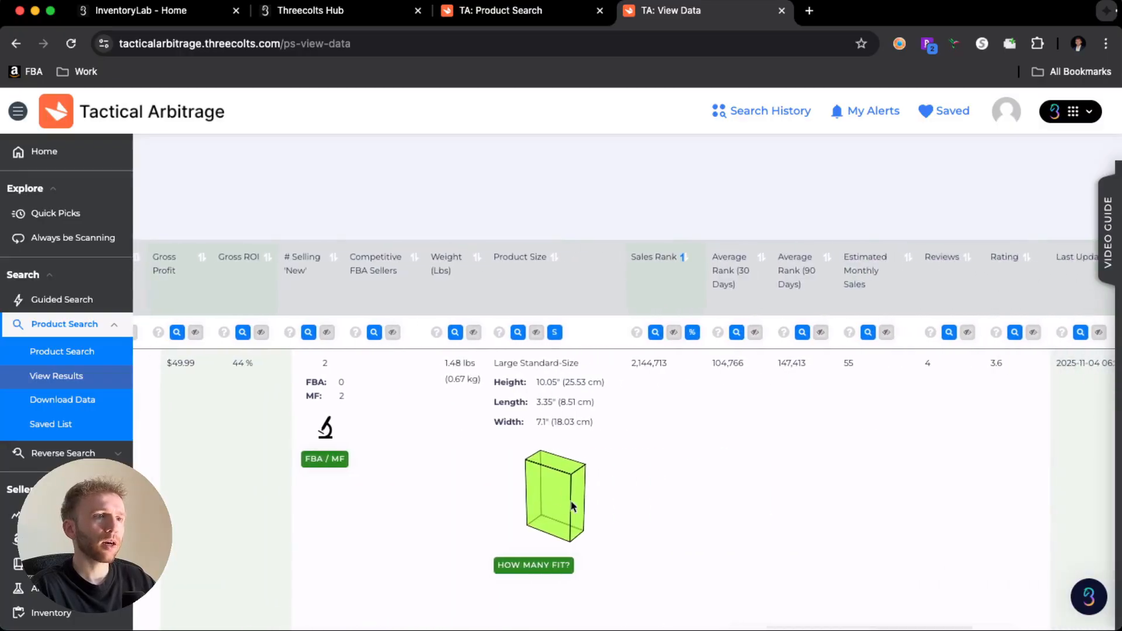
{"action": "scroll", "coordinate": [546, 490], "scroll_direction": "left", "scroll_amount": 1}
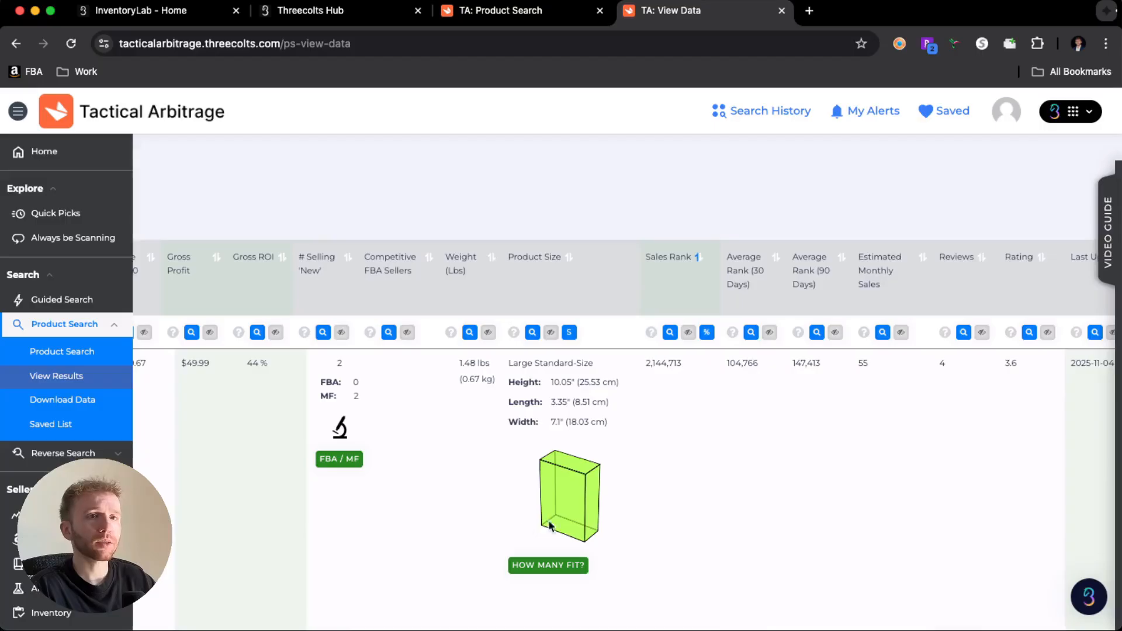
{"action": "scroll", "coordinate": [556, 535], "scroll_direction": "left", "scroll_amount": 1}
{"action": "scroll", "coordinate": [608, 462], "scroll_direction": "right", "scroll_amount": 10}
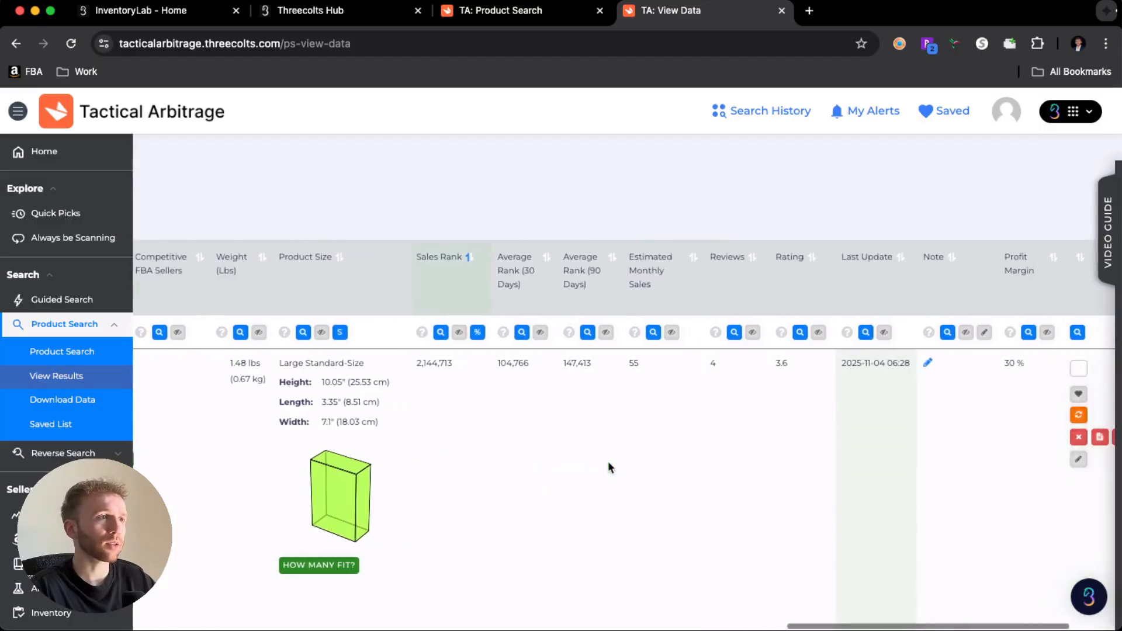
- Open the Kohl's product page for the Plus Size Eddie Bauer Girl On The Go Trench Coat in a new tab
{"action": "scroll", "coordinate": [608, 463], "scroll_direction": "left", "scroll_amount": 1}
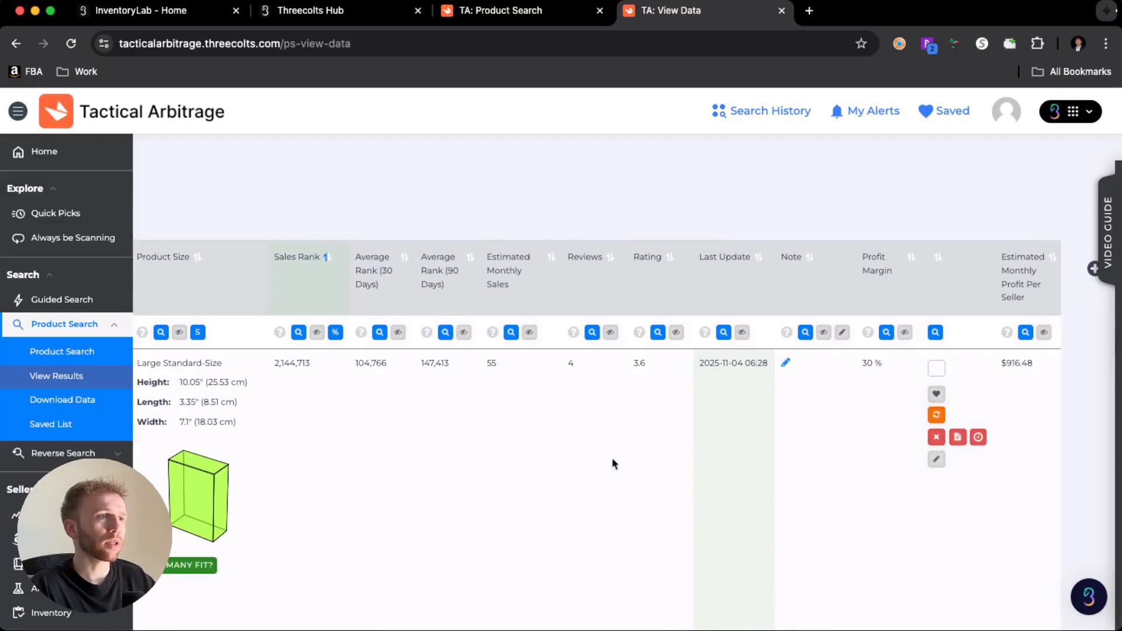
{"action": "scroll", "coordinate": [613, 463], "scroll_direction": "left", "scroll_amount": 20}
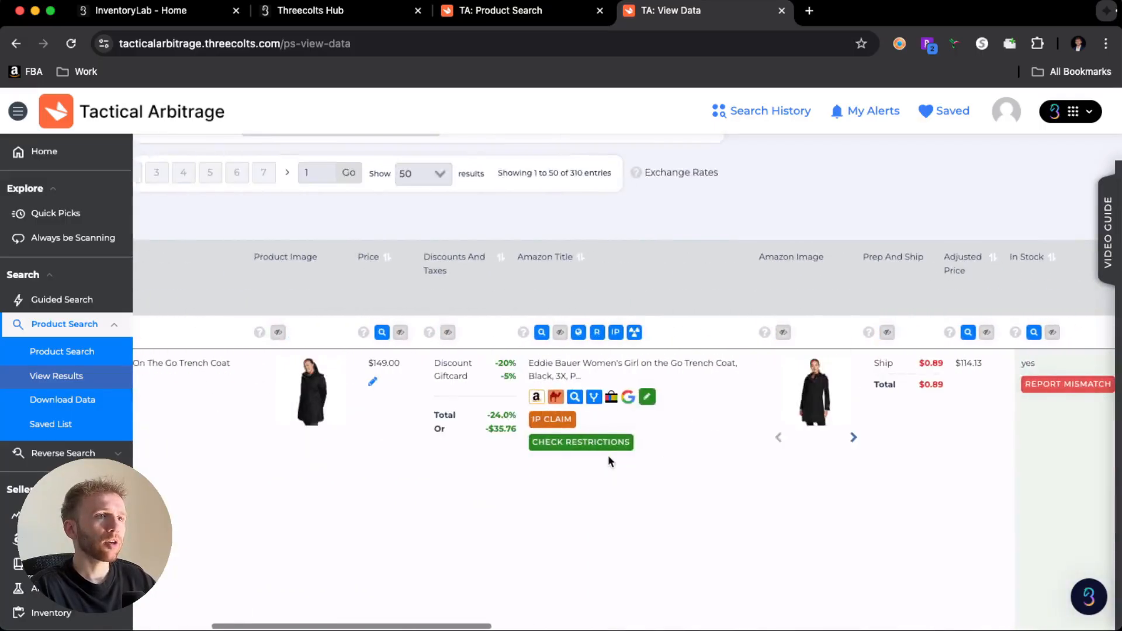
{"action": "scroll", "coordinate": [608, 455], "scroll_direction": "left", "scroll_amount": 9}
{"action": "left_click", "coordinate": [445, 364]}
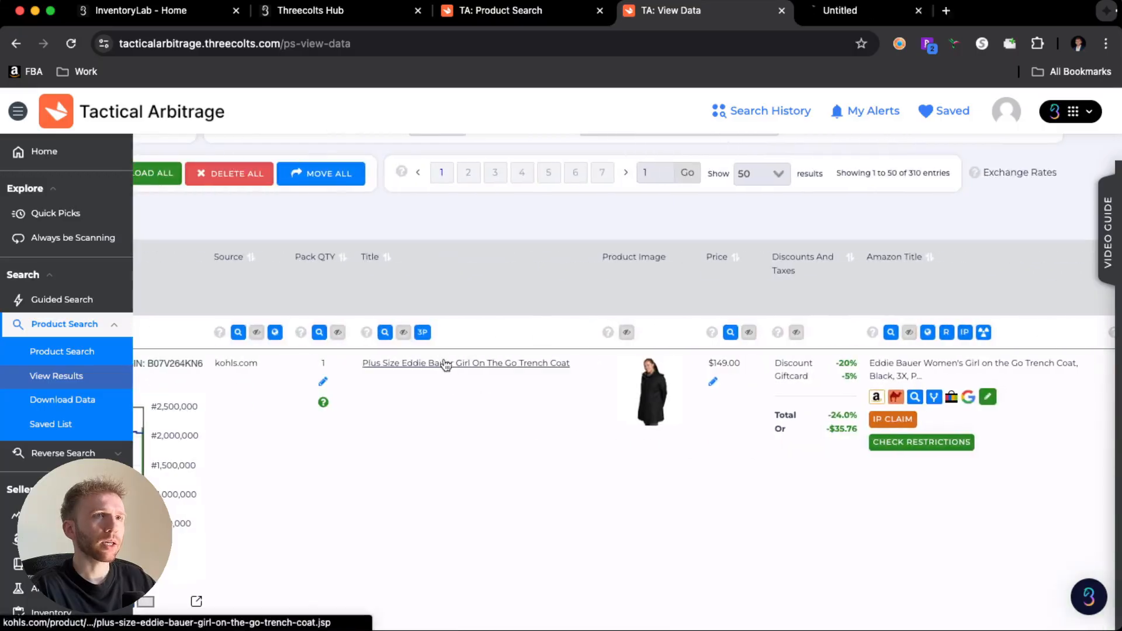
- Open the Amazon listing for the first result's Eddie Bauer trench coat in a new tab
{"action": "scroll", "coordinate": [589, 476], "scroll_direction": "right", "scroll_amount": 12}
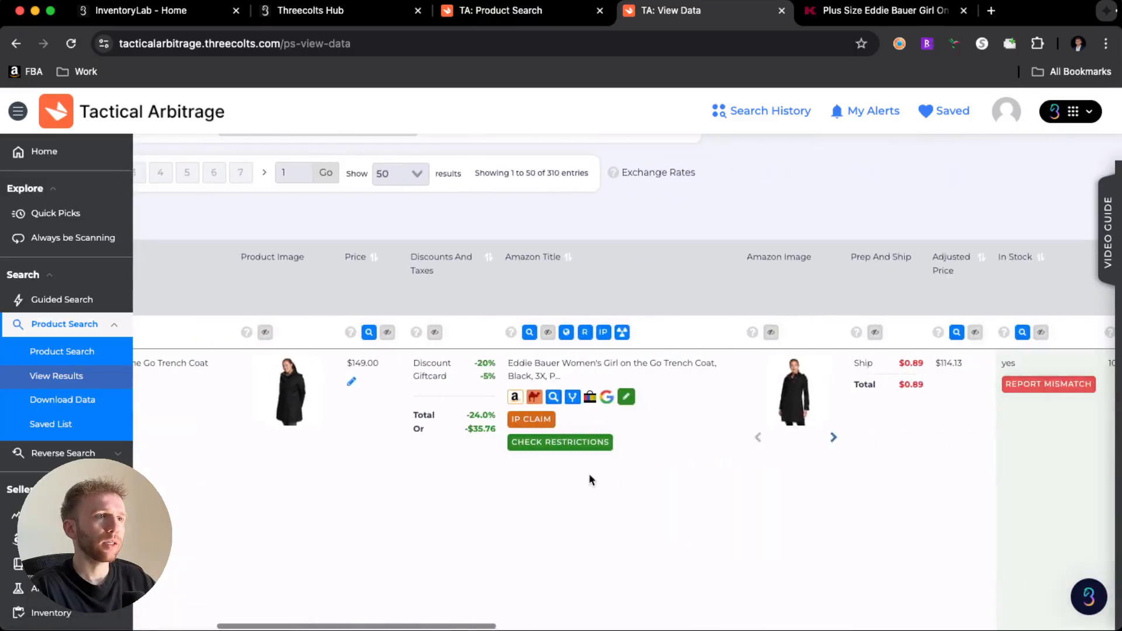
{"action": "scroll", "coordinate": [589, 478], "scroll_direction": "right", "scroll_amount": 3}
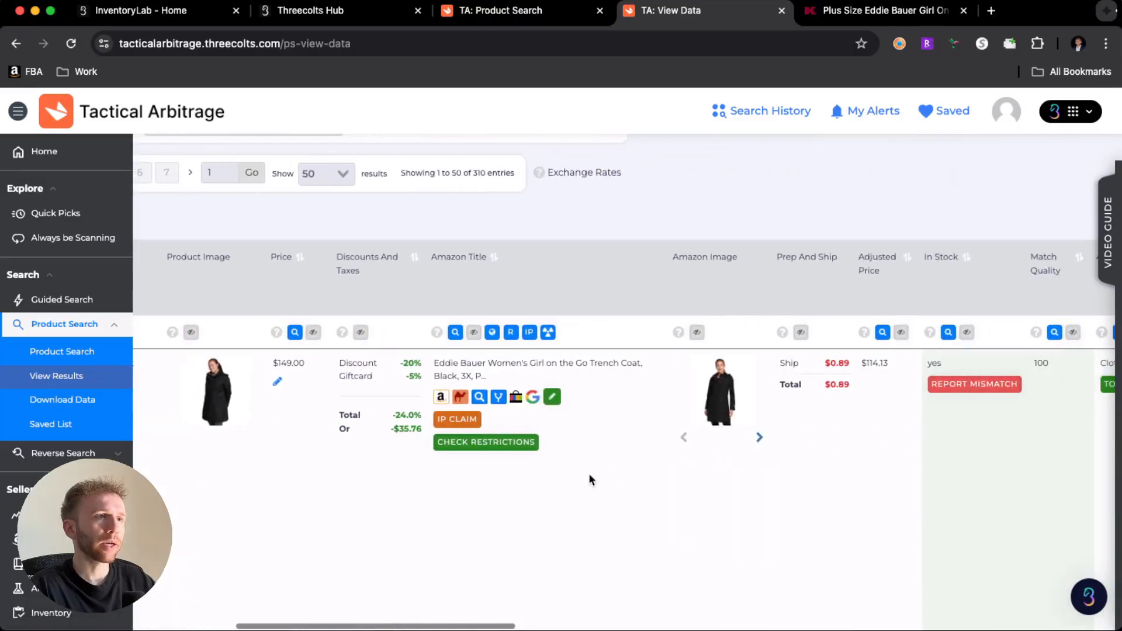
{"action": "left_click", "coordinate": [487, 367]}
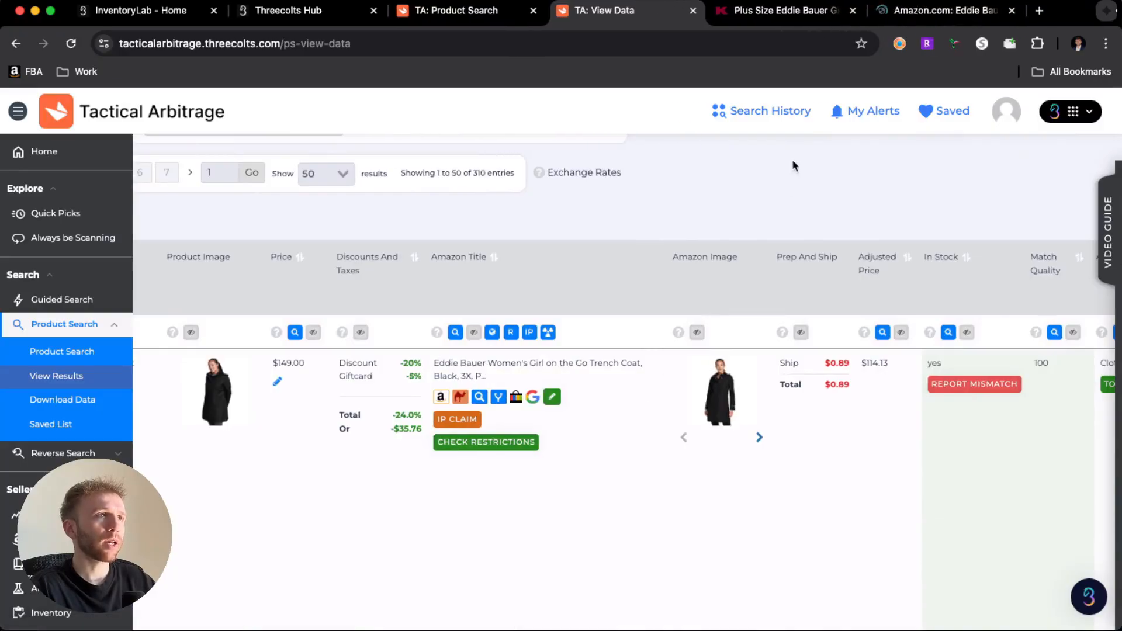
- Compare the coat's Kohl's product page with its Amazon listing, and examine the listing's price history and SellerAmp details
{"action": "left_click", "coordinate": [769, 11]}
{"action": "scroll", "coordinate": [820, 390], "scroll_direction": "down", "scroll_amount": 4}
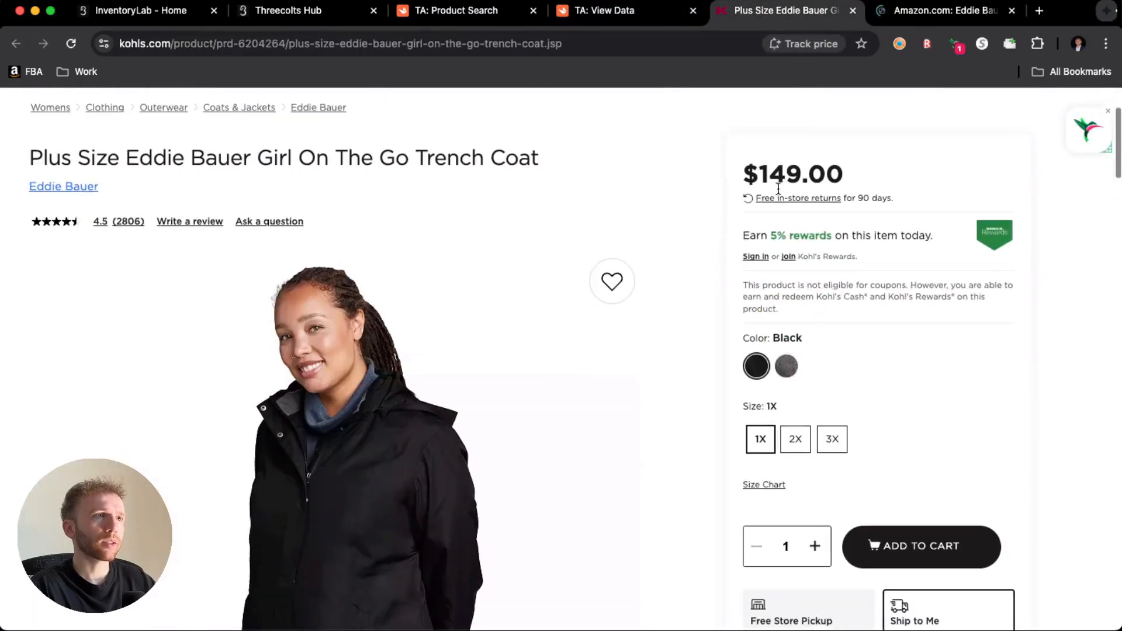
{"action": "key", "text": "ctrl+Tab"}
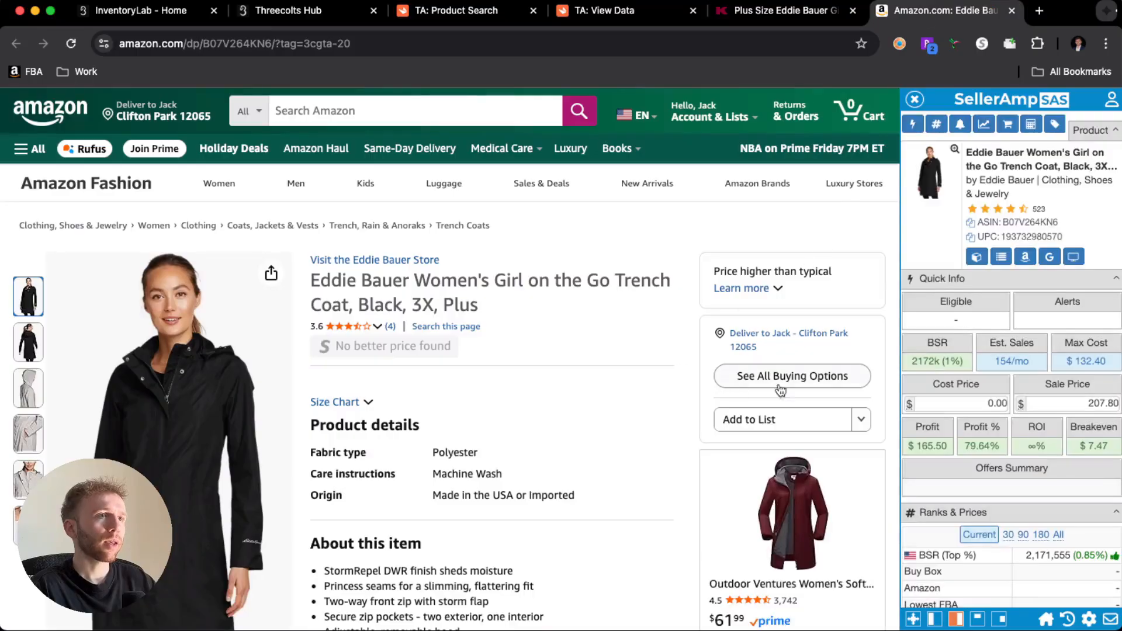
{"action": "scroll", "coordinate": [684, 401], "scroll_direction": "down", "scroll_amount": 10}
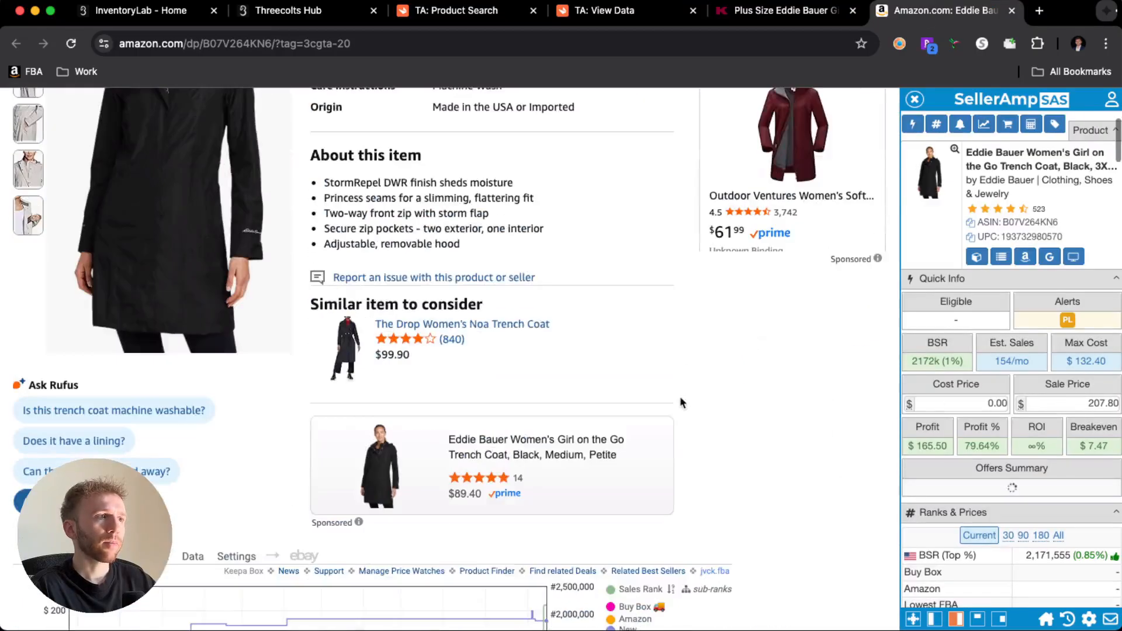
{"action": "mouse_move", "coordinate": [973, 262]}
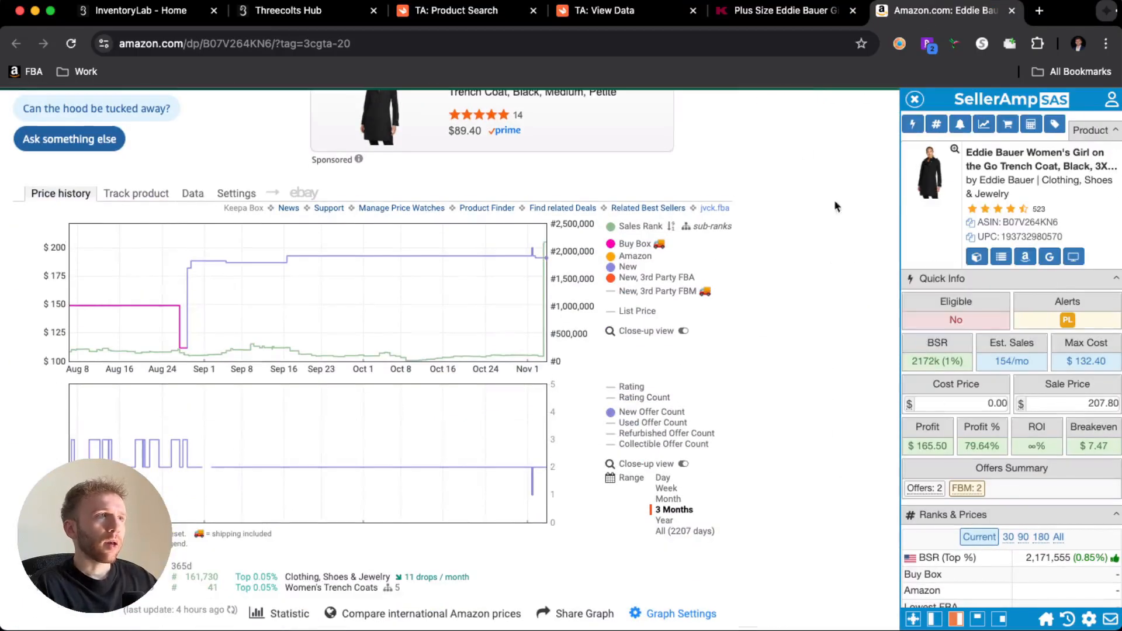
- Check the coat's total discount amount in the Tactical Arbitrage results and return to its Amazon listing
{"action": "left_click", "coordinate": [769, 11]}
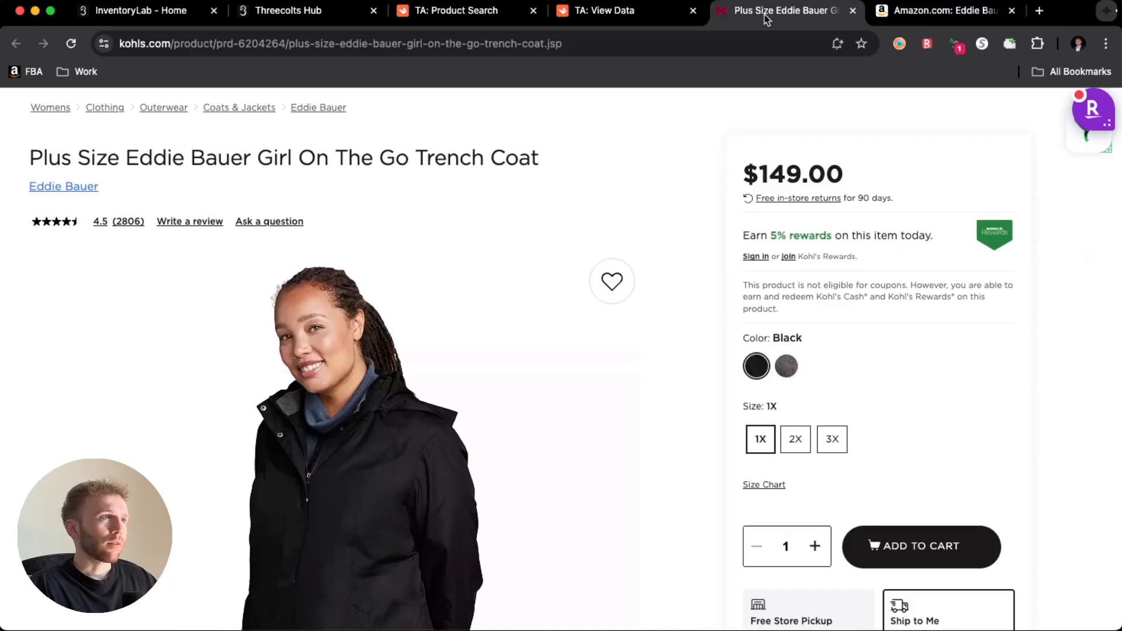
{"action": "left_click", "coordinate": [619, 16]}
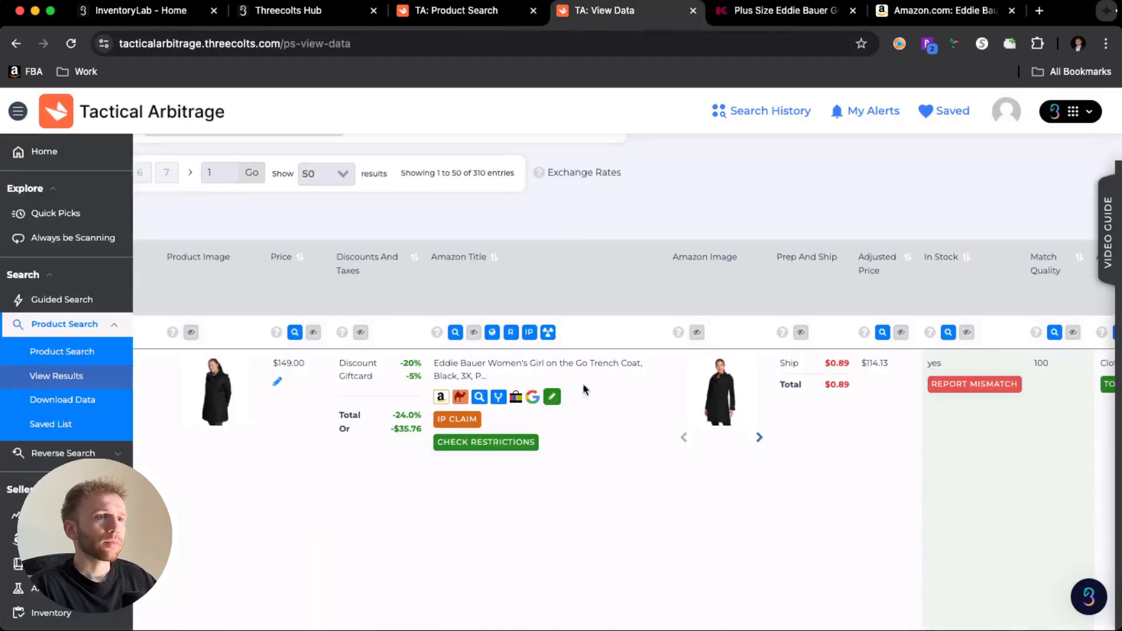
{"action": "left_click_drag", "start_coordinate": [397, 430], "coordinate": [417, 431]}
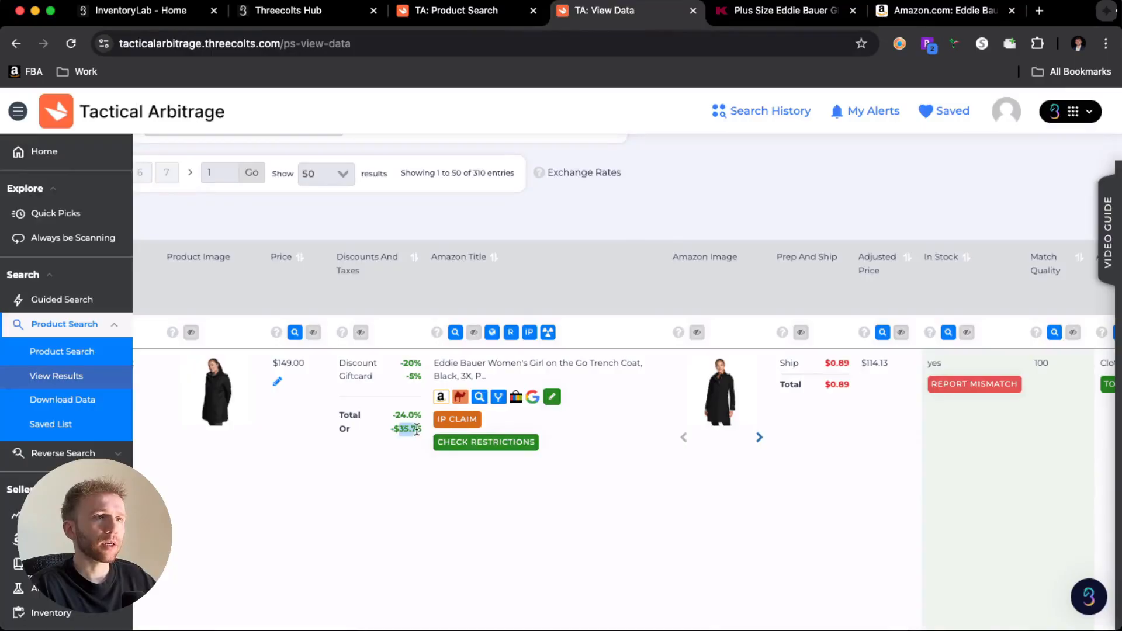
{"action": "left_click", "coordinate": [423, 435]}
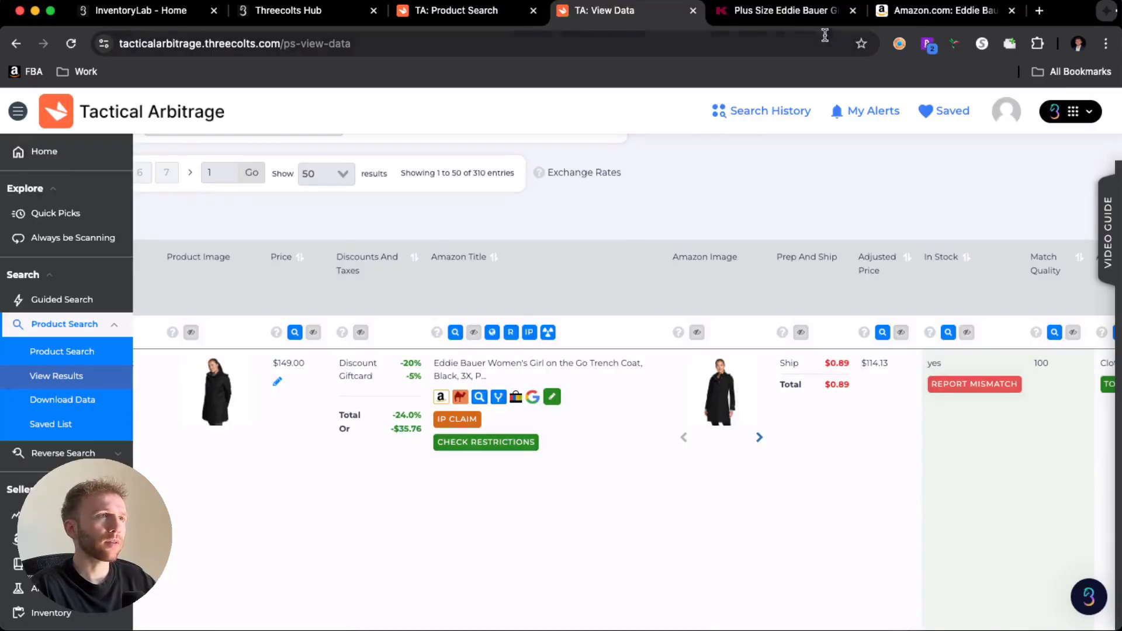
{"action": "left_click", "coordinate": [817, 12]}
{"action": "left_click", "coordinate": [922, 17]}
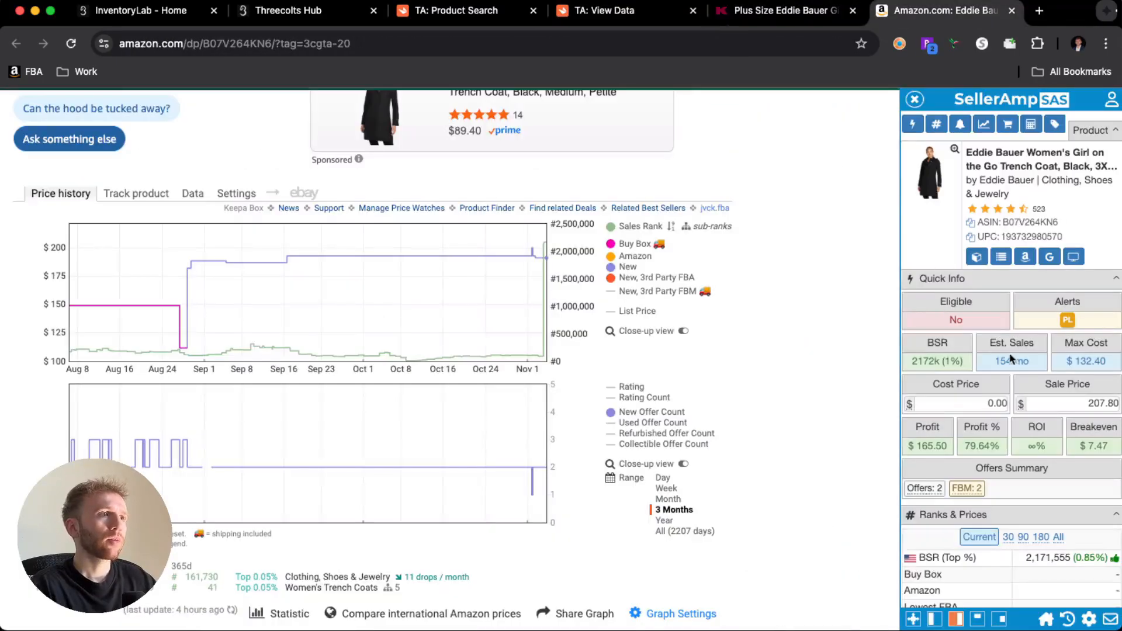
- Try to calculate the coat's discounted cost price in SellerAmp as 1.49-35.67
{"action": "left_click", "coordinate": [988, 399]}
{"action": "type", "text": "1.49"}
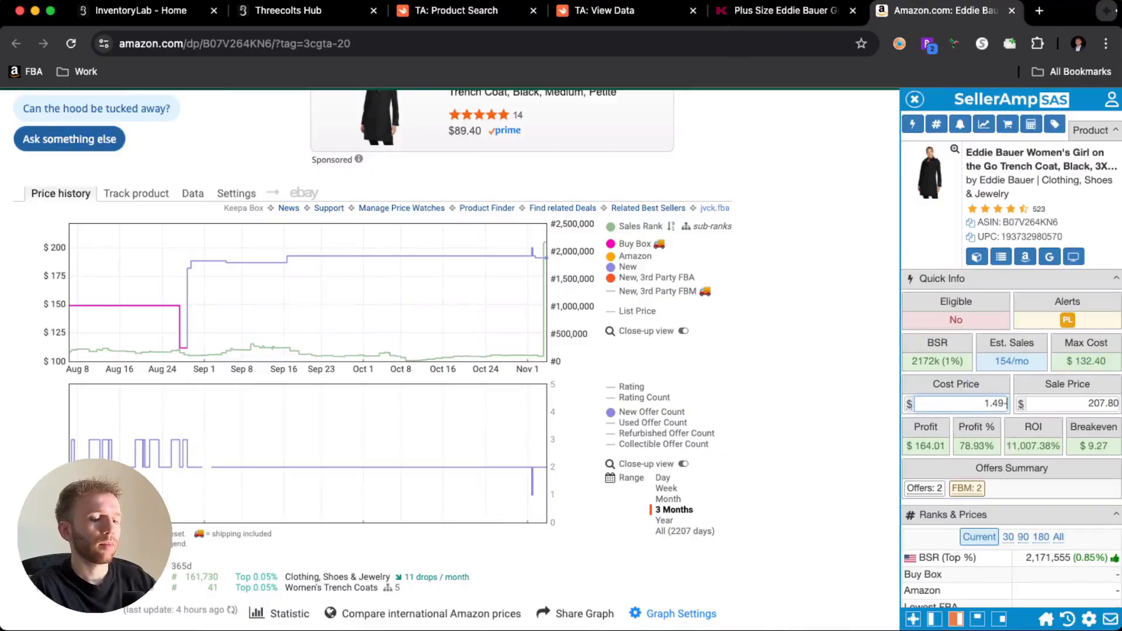
{"action": "type", "text": "-35.67"}
{"action": "key", "text": "Return"}
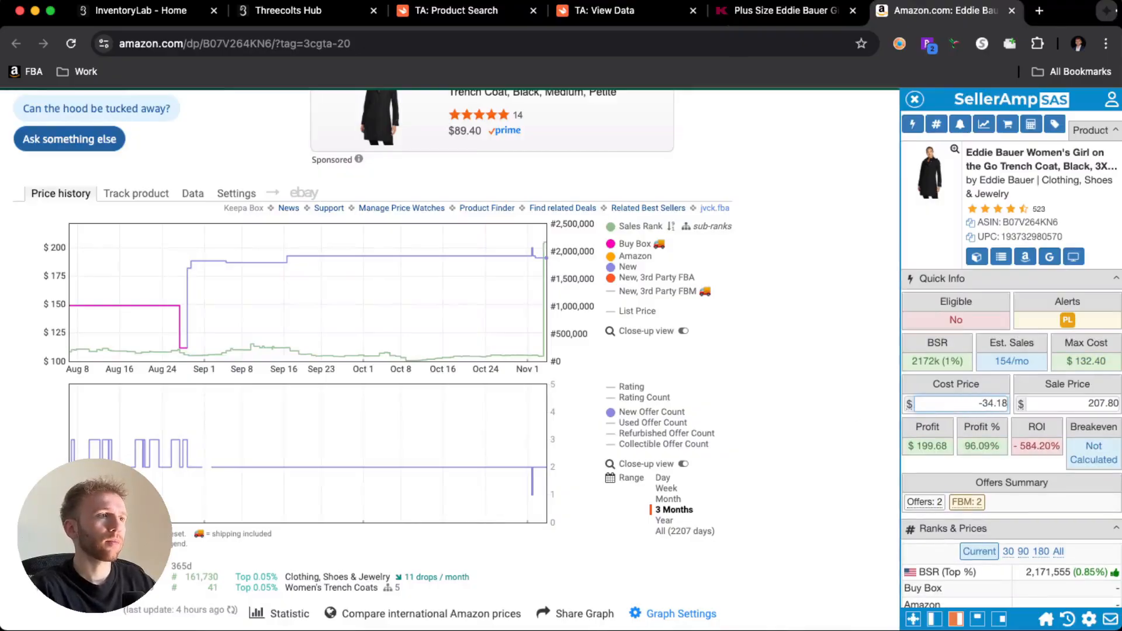
- Set the coat's cost price in SellerAmp to 149-35.67
{"action": "left_click", "coordinate": [984, 402]}
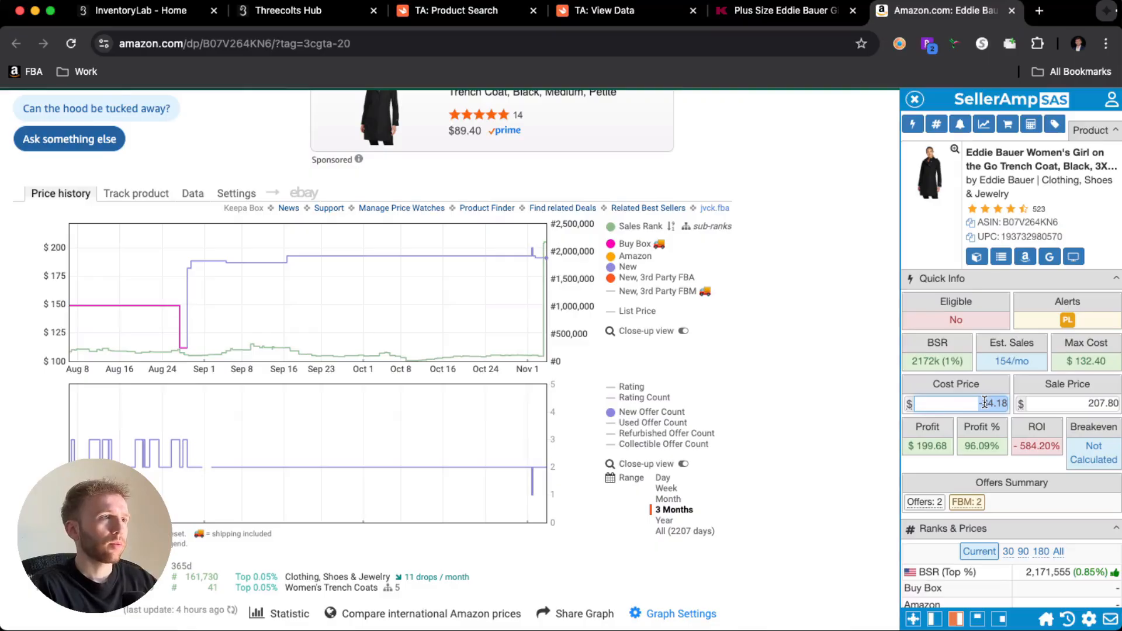
{"action": "type", "text": "1.49-35."}
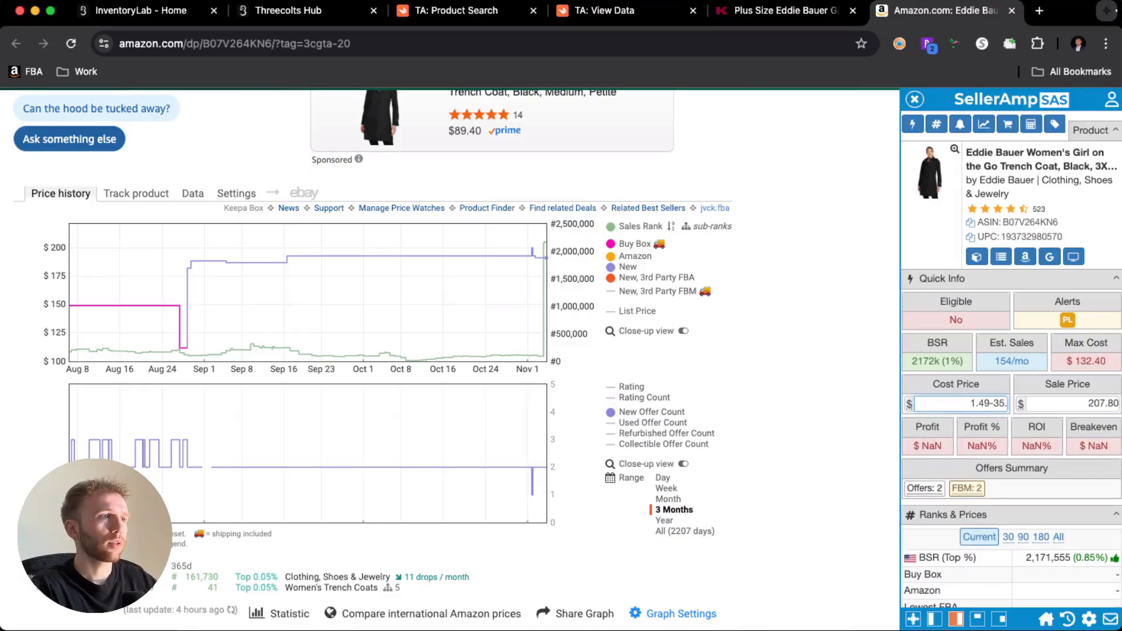
{"action": "type", "text": "67"}
{"action": "key", "text": "BackSpace"}
{"action": "type", "text": "67"}
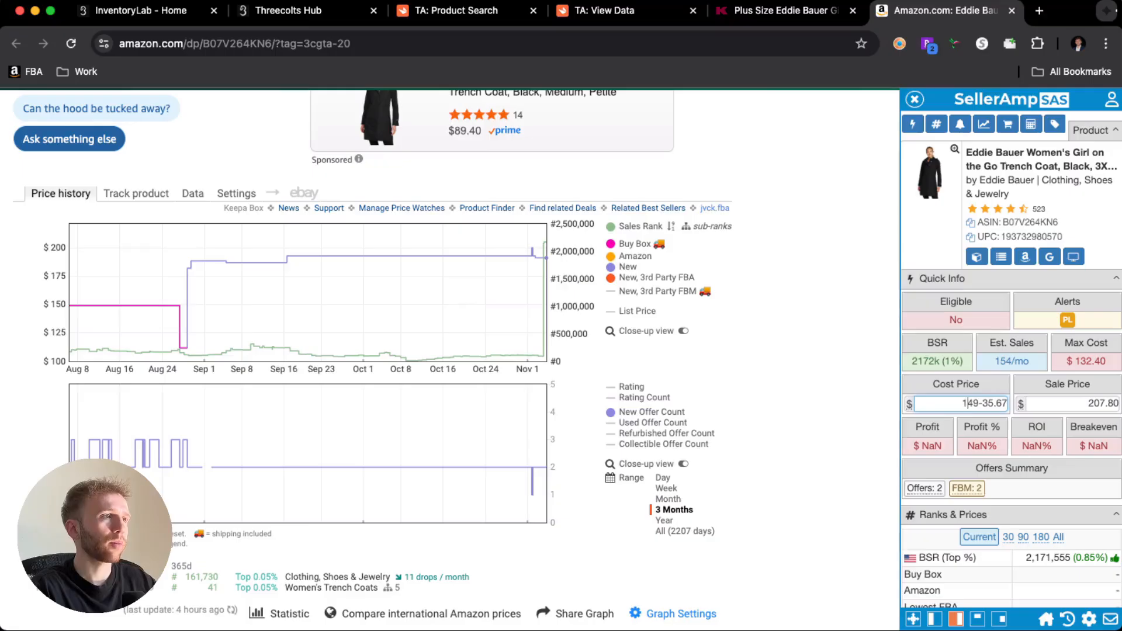
{"action": "key", "text": "Return"}
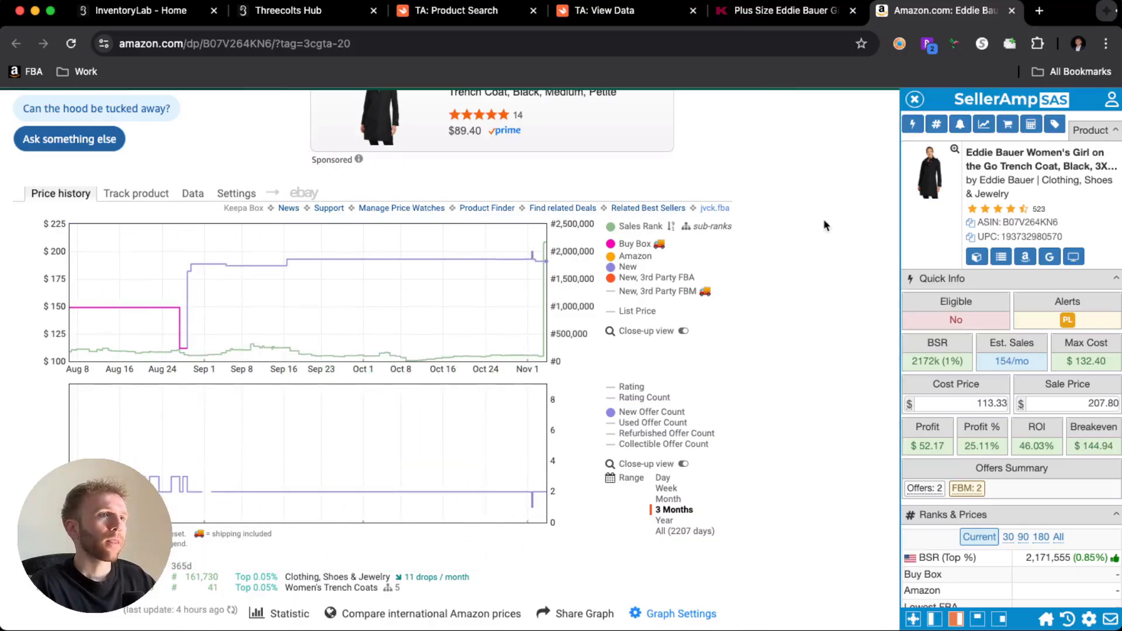
- Return to the Tactical Arbitrage results and look through the following products' discounts, adjusted prices and match quality
{"action": "left_click", "coordinate": [782, 19]}
{"action": "left_click", "coordinate": [618, 14]}
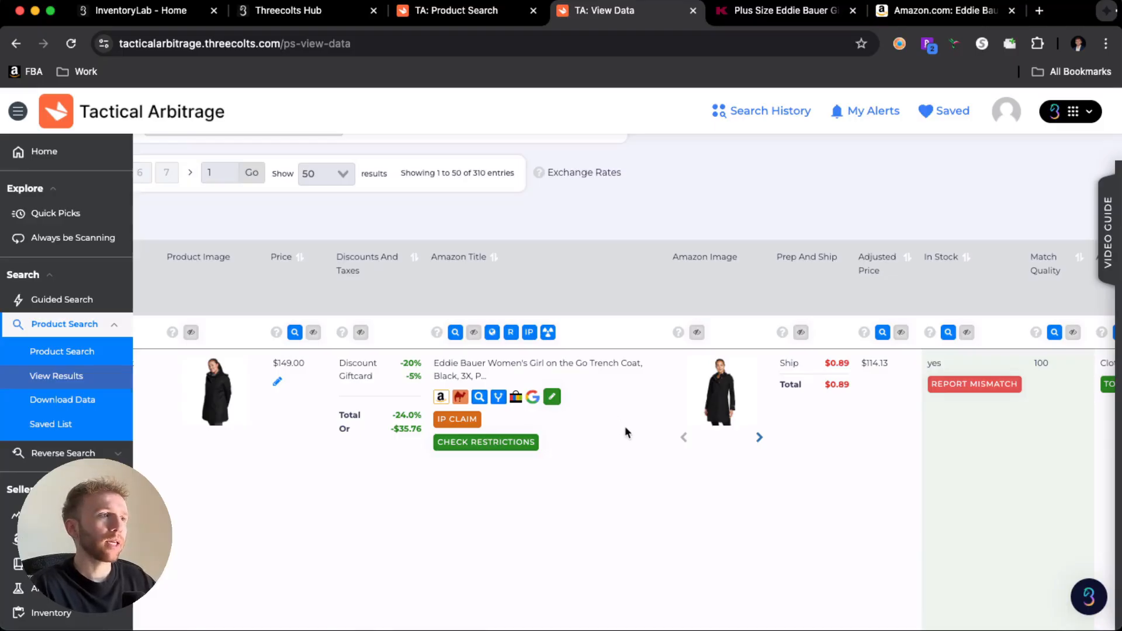
{"action": "scroll", "coordinate": [625, 431], "scroll_direction": "down", "scroll_amount": 5}
{"action": "scroll", "coordinate": [625, 432], "scroll_direction": "right", "scroll_amount": 3}
{"action": "scroll", "coordinate": [626, 432], "scroll_direction": "down", "scroll_amount": 10}
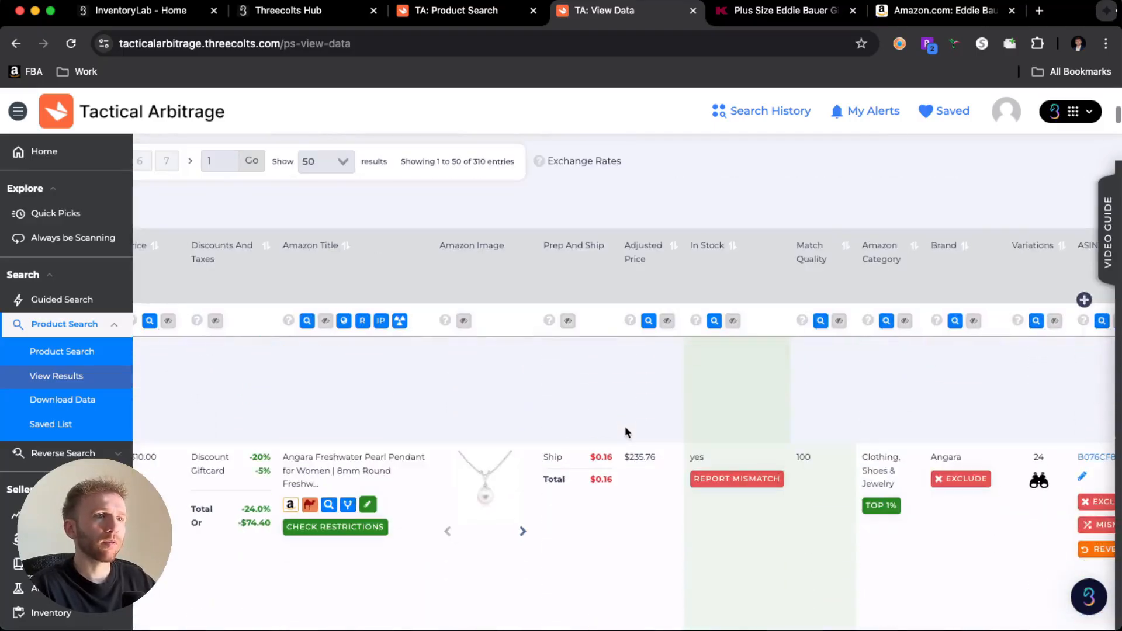
{"action": "scroll", "coordinate": [625, 432], "scroll_direction": "up", "scroll_amount": 10}
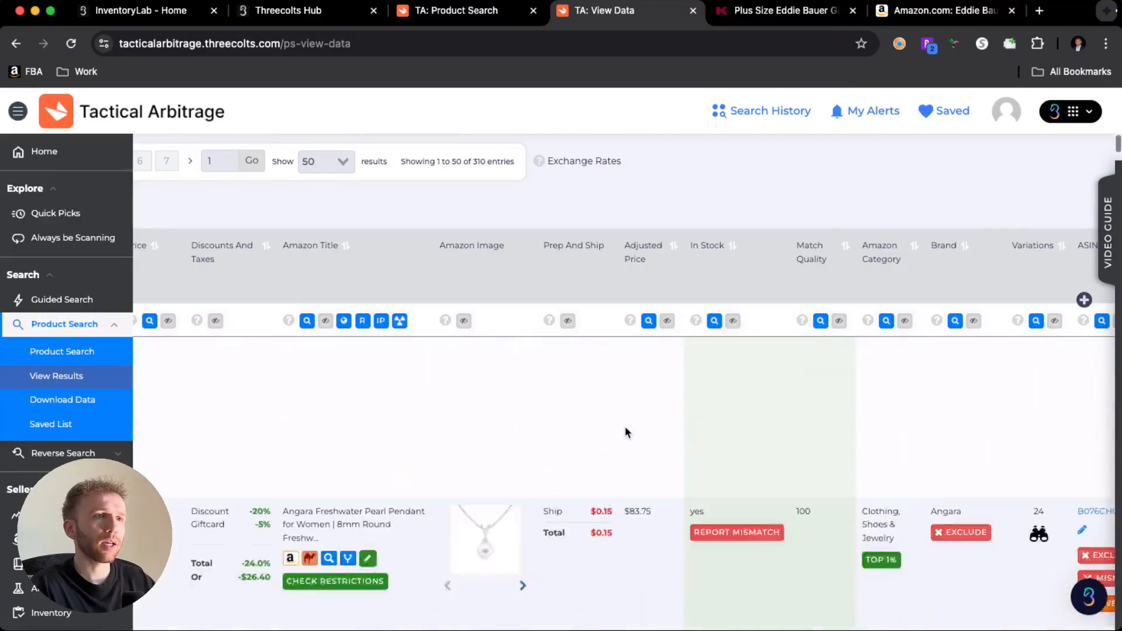
{"action": "scroll", "coordinate": [625, 432], "scroll_direction": "down", "scroll_amount": 5}
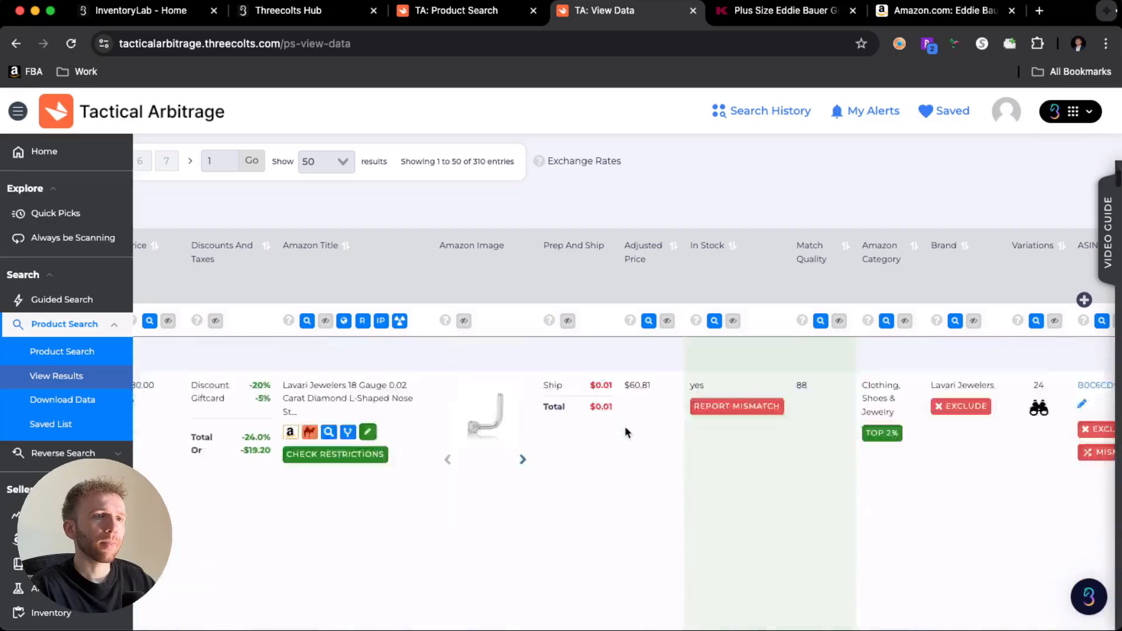
{"action": "scroll", "coordinate": [625, 433], "scroll_direction": "down", "scroll_amount": 5}
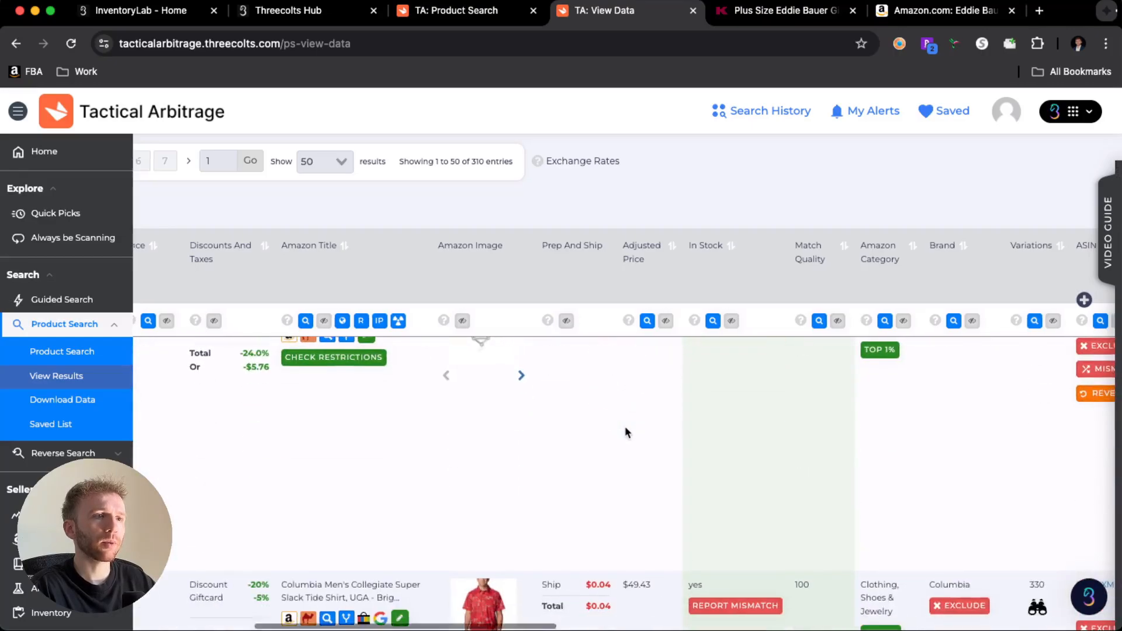
- Review the history chart, price and Amazon match of the Parfait Mia Lace Wireless Padded Lace Bralette result
{"action": "scroll", "coordinate": [625, 433], "scroll_direction": "left", "scroll_amount": 10}
{"action": "scroll", "coordinate": [625, 431], "scroll_direction": "down", "scroll_amount": 10}
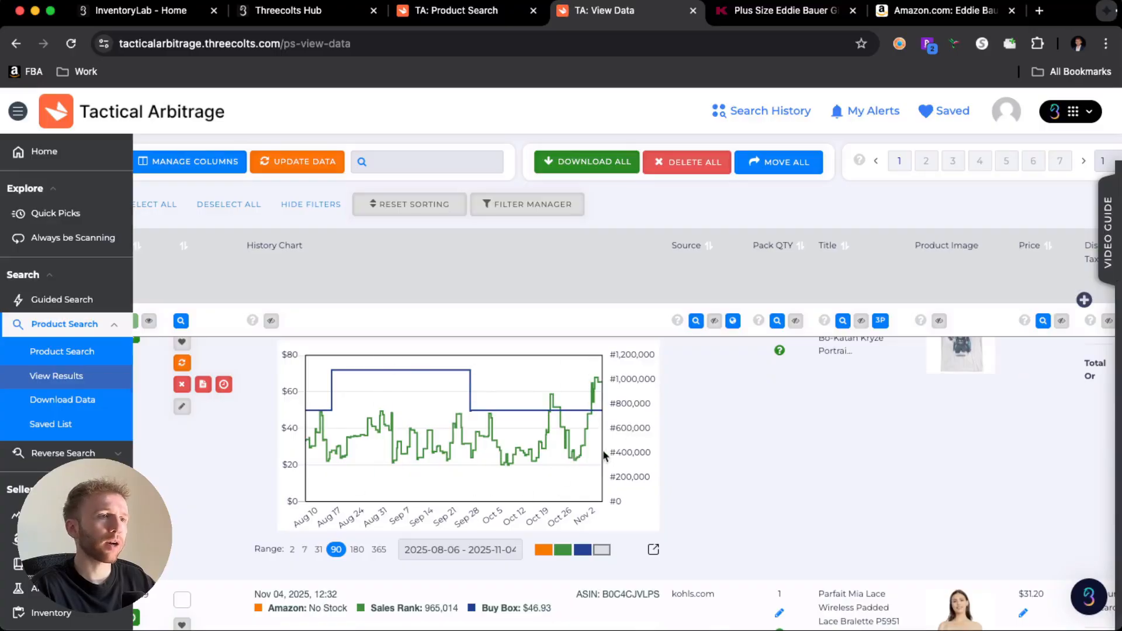
{"action": "scroll", "coordinate": [770, 481], "scroll_direction": "right", "scroll_amount": 5}
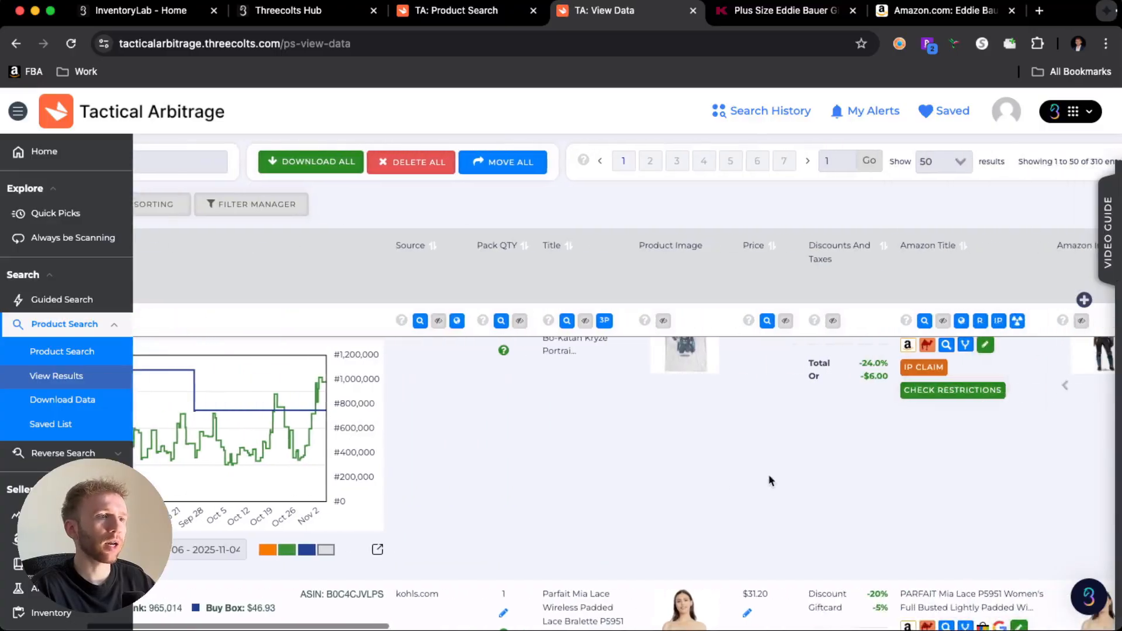
{"action": "scroll", "coordinate": [770, 481], "scroll_direction": "down", "scroll_amount": 5}
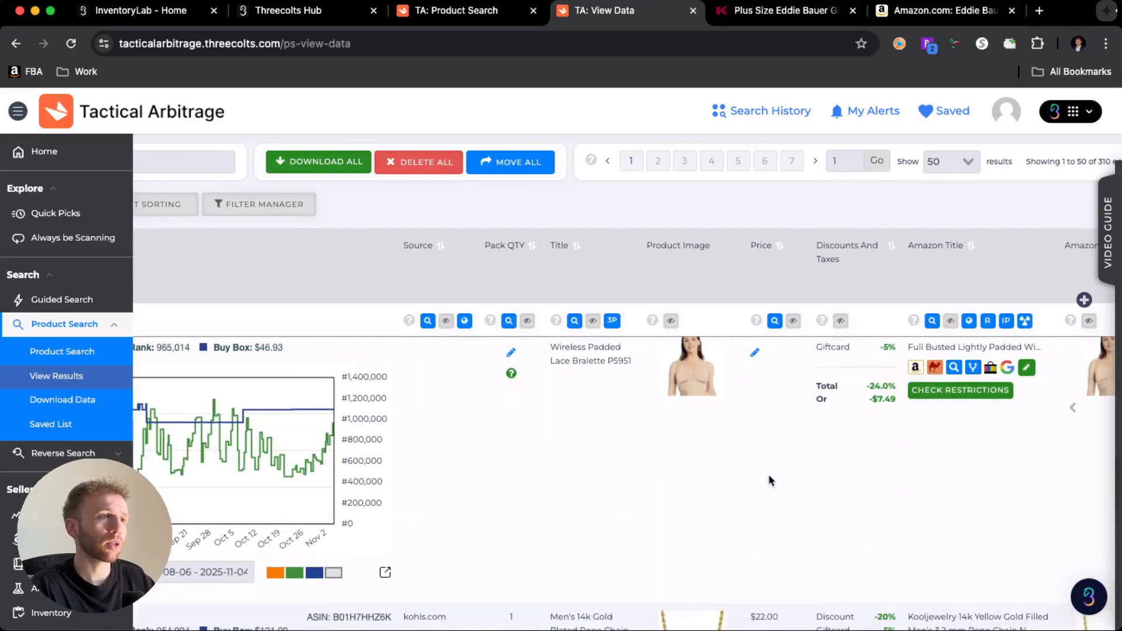
{"action": "scroll", "coordinate": [769, 480], "scroll_direction": "right", "scroll_amount": 7}
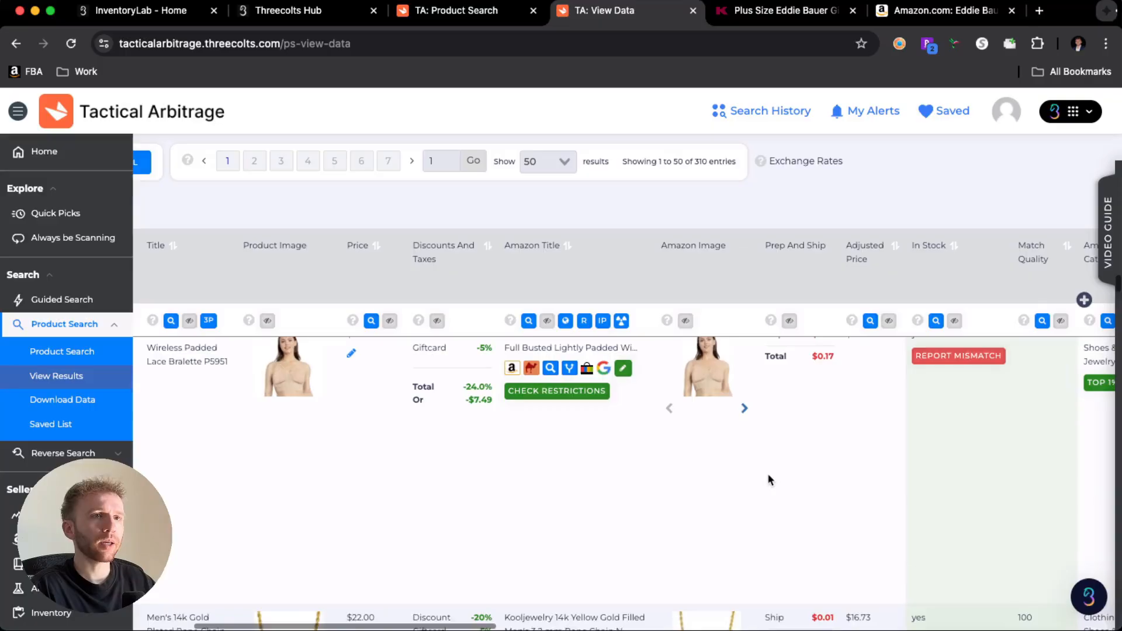
{"action": "scroll", "coordinate": [766, 478], "scroll_direction": "up", "scroll_amount": 3}
{"action": "scroll", "coordinate": [766, 478], "scroll_direction": "down", "scroll_amount": 3}
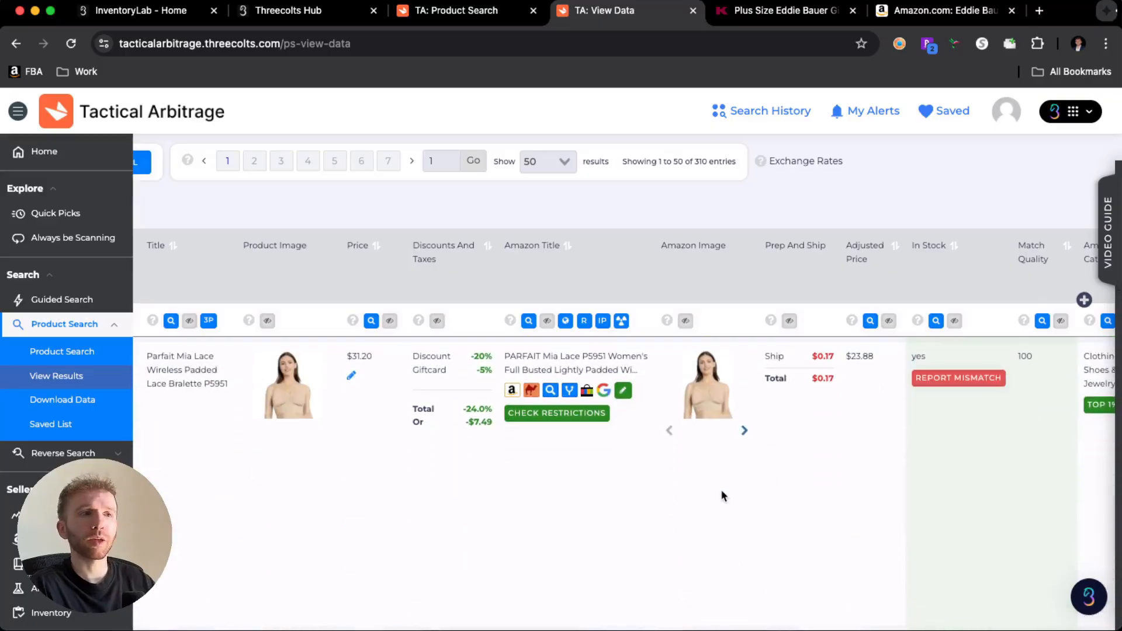
- Compare the Kohl's and Amazon images of further results, including the Under Armour Official Men's Sneakers, for mismatched products
{"action": "scroll", "coordinate": [721, 489], "scroll_direction": "down", "scroll_amount": 5}
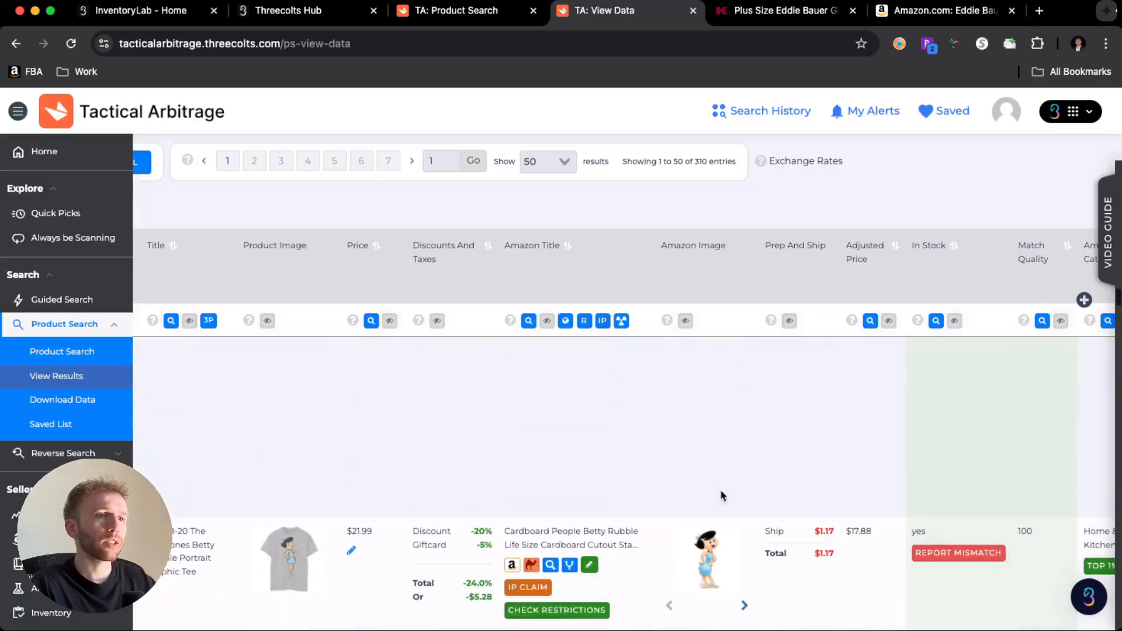
{"action": "scroll", "coordinate": [720, 489], "scroll_direction": "down", "scroll_amount": 5}
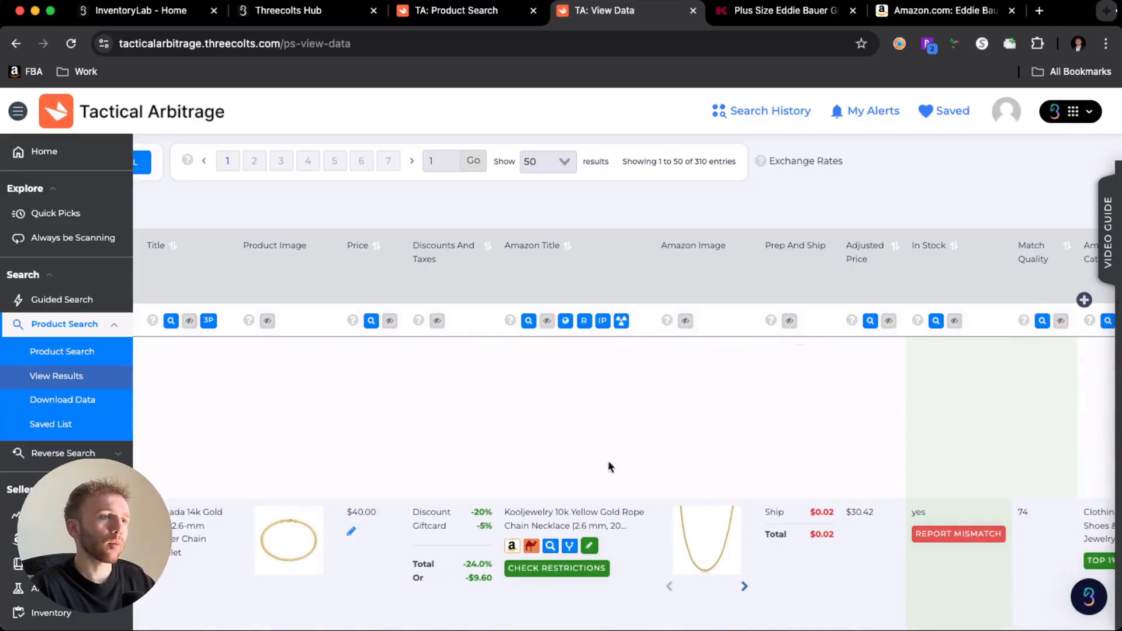
{"action": "scroll", "coordinate": [755, 500], "scroll_direction": "down", "scroll_amount": 5}
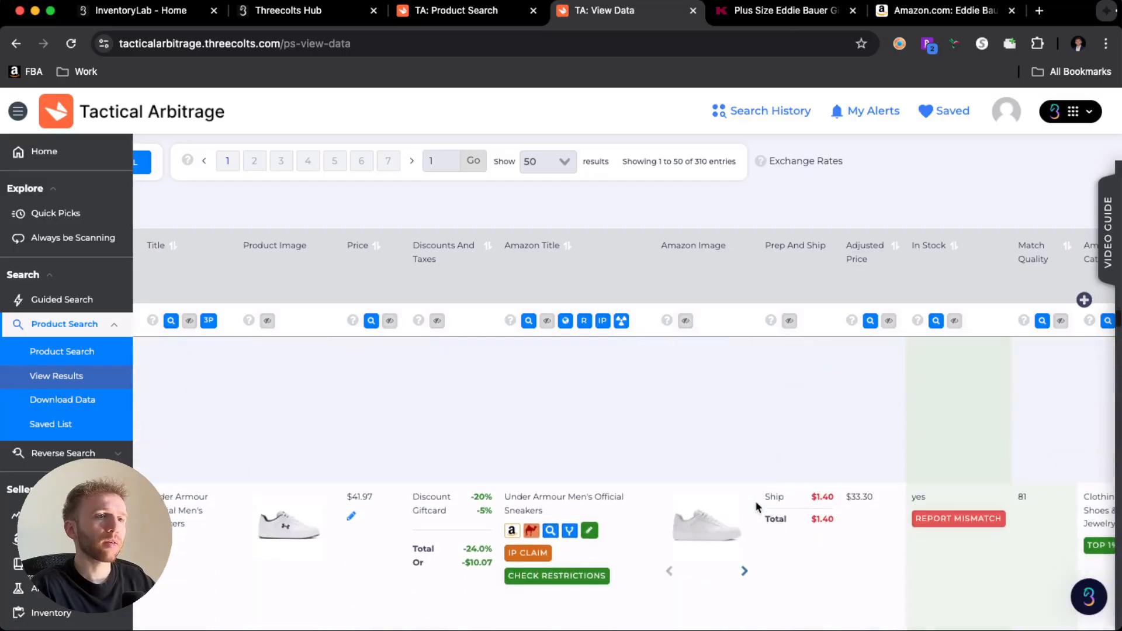
{"action": "mouse_move", "coordinate": [700, 510]}
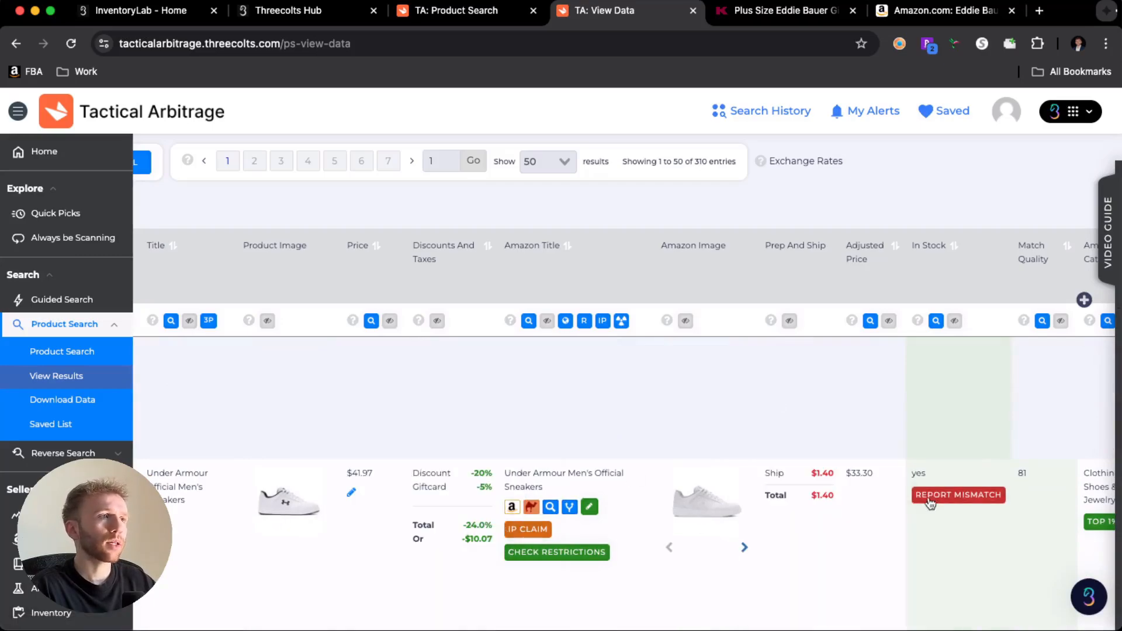
{"action": "scroll", "coordinate": [787, 477], "scroll_direction": "down", "scroll_amount": 3}
{"action": "scroll", "coordinate": [786, 477], "scroll_direction": "up", "scroll_amount": 2}
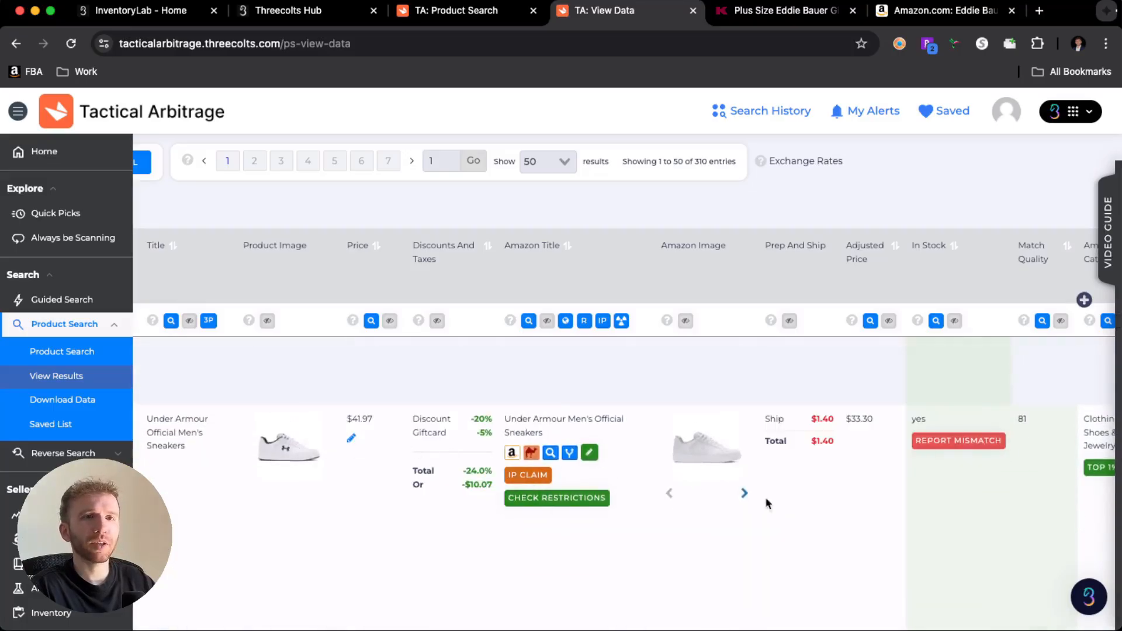
{"action": "mouse_move", "coordinate": [718, 451]}
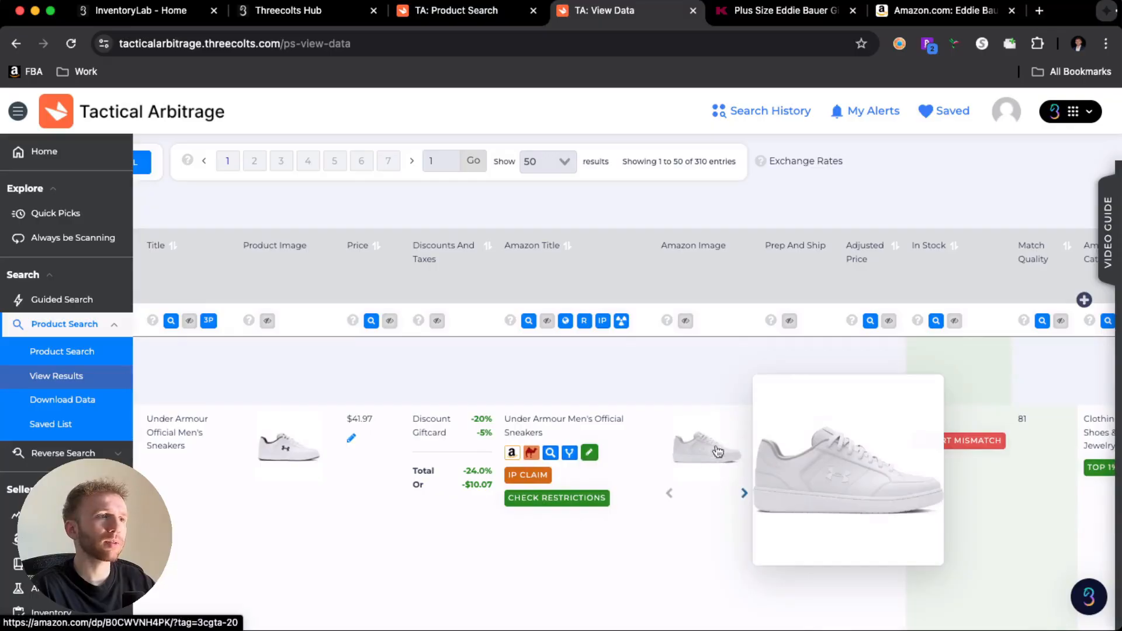
{"action": "scroll", "coordinate": [692, 456], "scroll_direction": "down", "scroll_amount": 5}
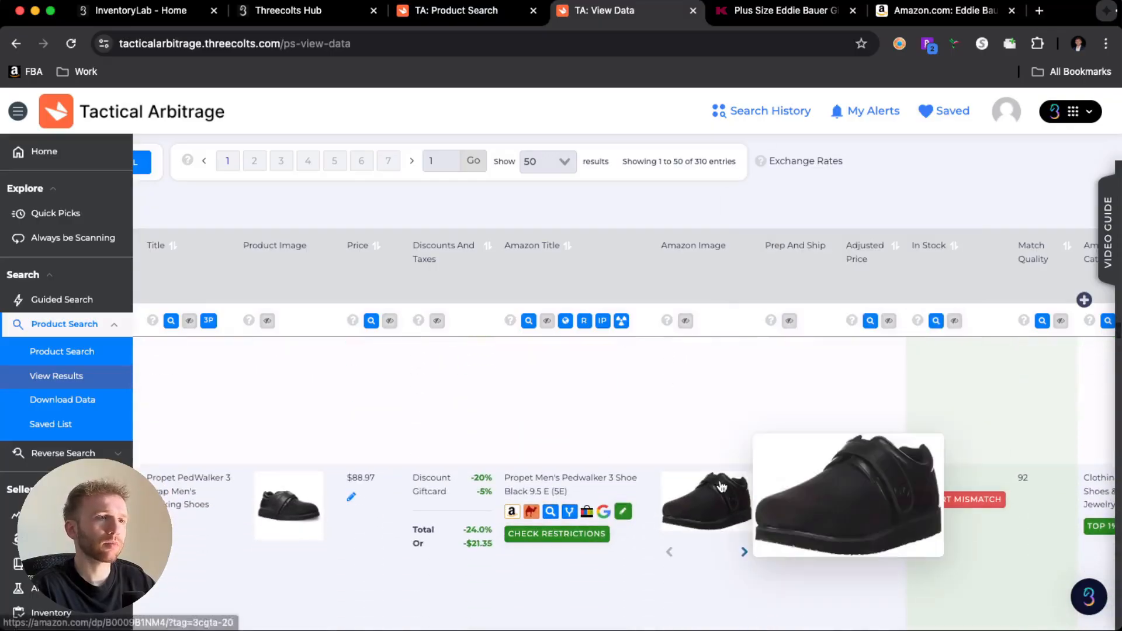
- Open the Kohl's and Amazon pages of the Propet PedWalker 3 Strap result and check the Kohl's price and size options
{"action": "mouse_move", "coordinate": [296, 474]}
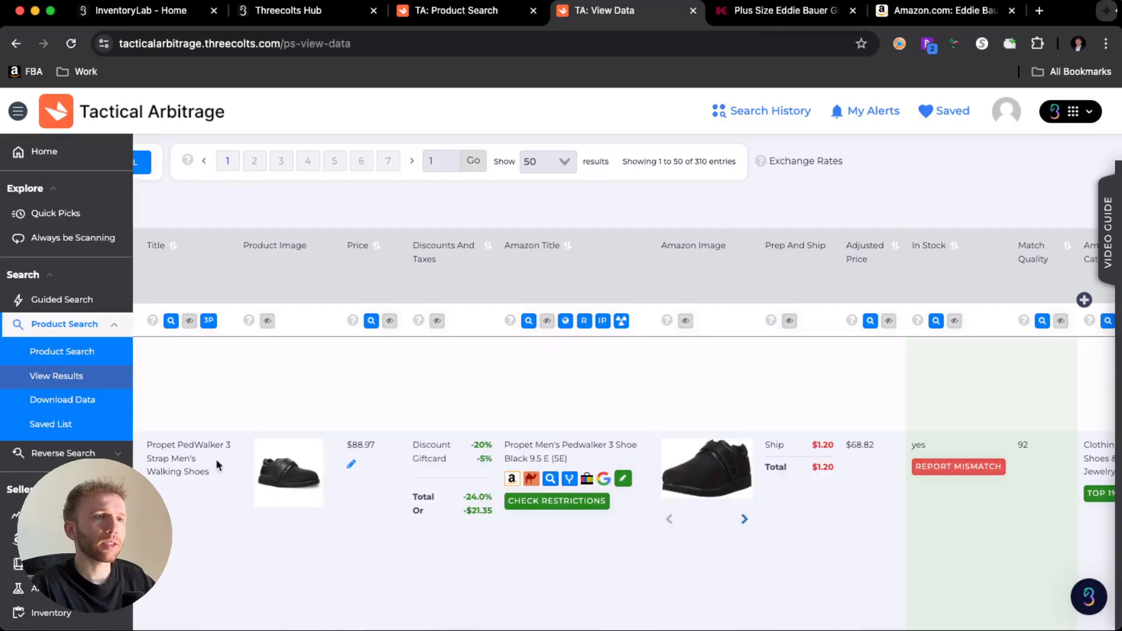
{"action": "left_click", "coordinate": [180, 457], "text": "super"}
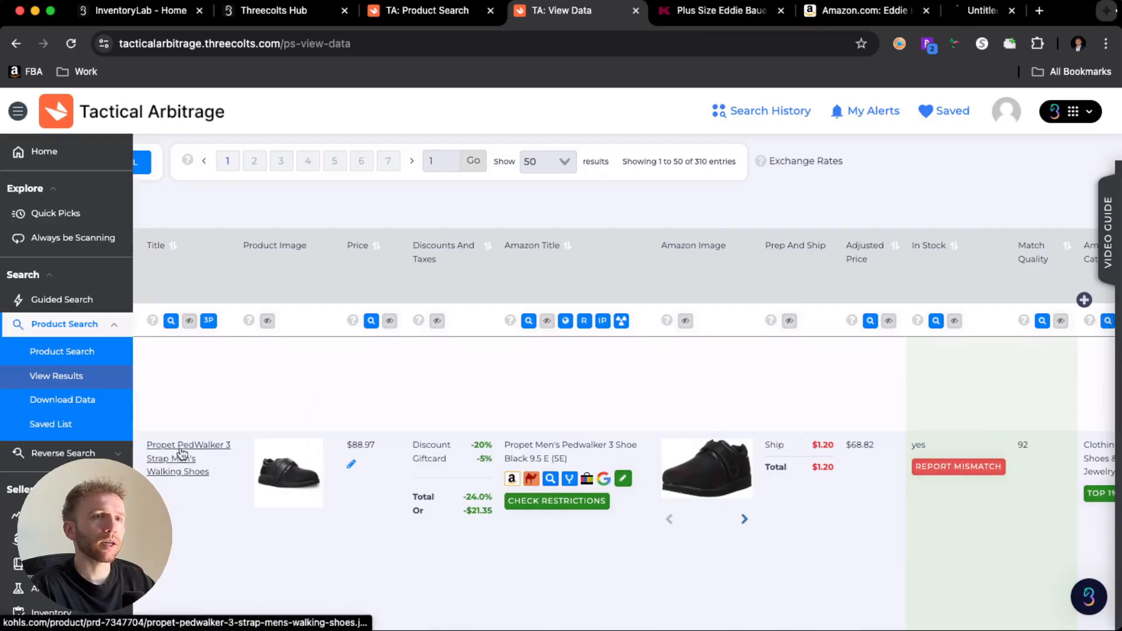
{"action": "left_click", "coordinate": [534, 458], "text": "super"}
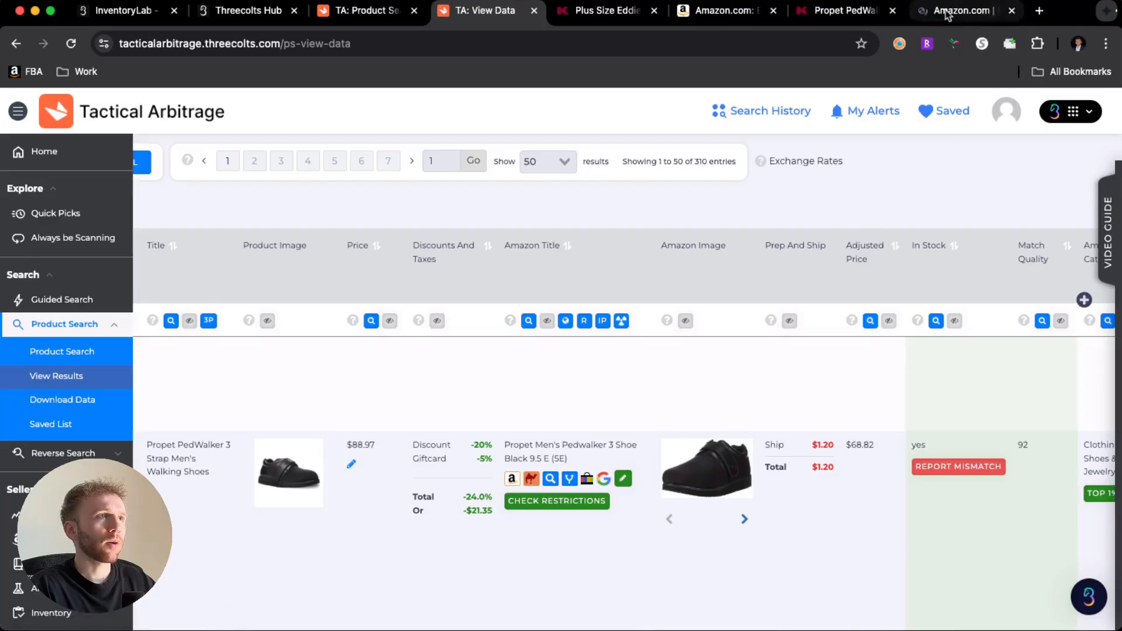
{"action": "left_click", "coordinate": [830, 10]}
{"action": "scroll", "coordinate": [848, 362], "scroll_direction": "down", "scroll_amount": 3}
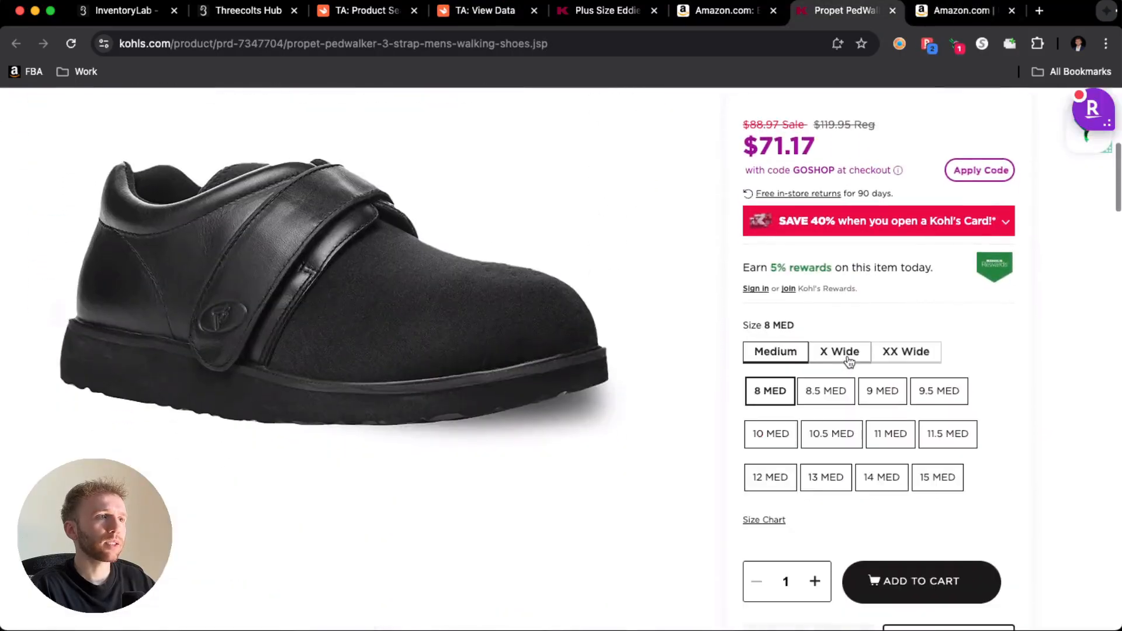
- Review the Propet shoe's Amazon listing and price history chart, dismissing the Kohl's cash-back offer
{"action": "left_click", "coordinate": [943, 10]}
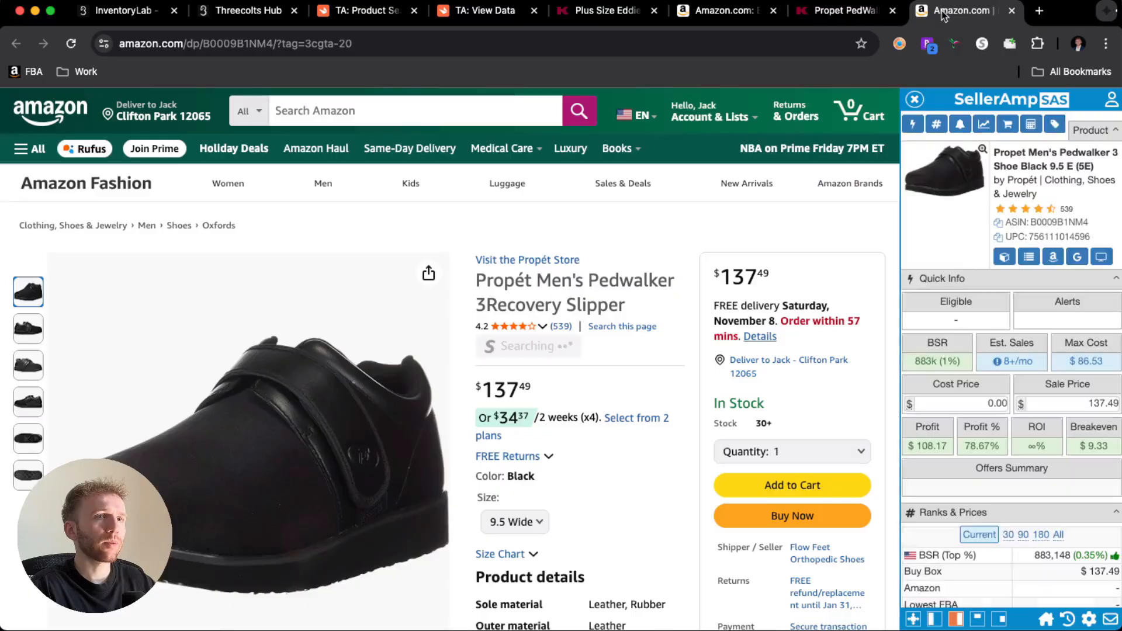
{"action": "scroll", "coordinate": [710, 354], "scroll_direction": "down", "scroll_amount": 15}
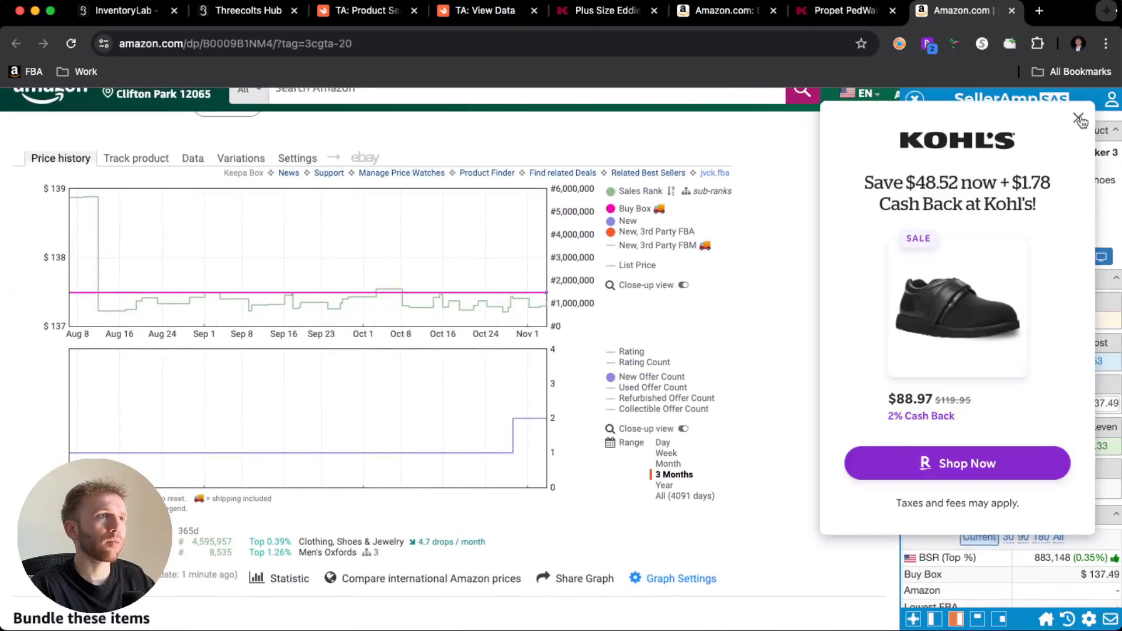
{"action": "left_click", "coordinate": [1084, 116]}
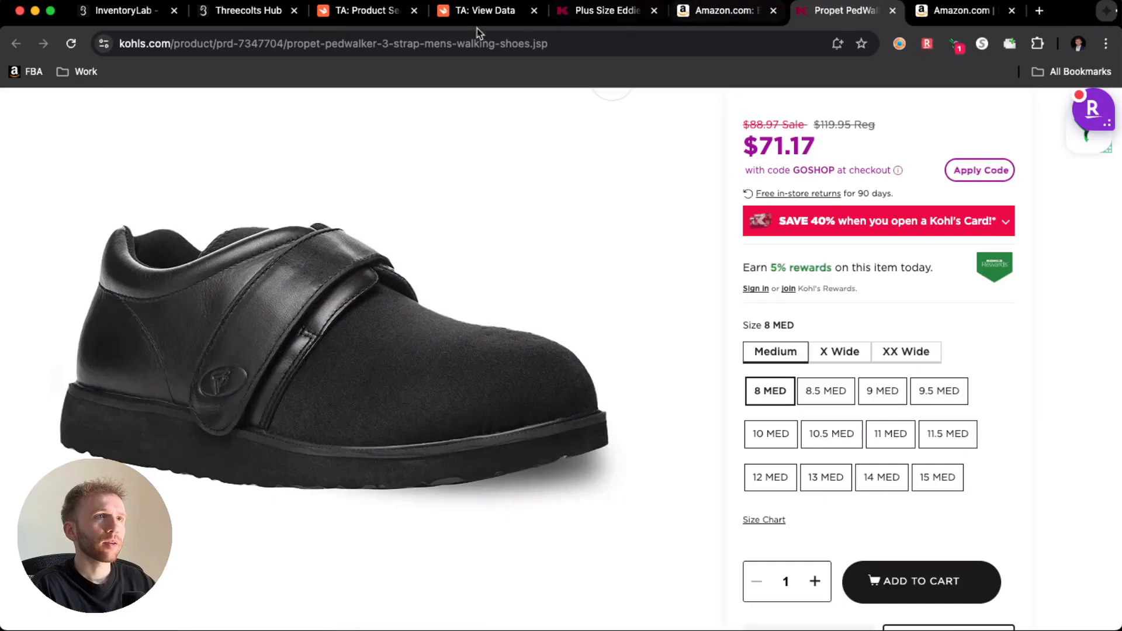
- Return to the Tactical Arbitrage results and check the Propet shoe's Buy Box, gross profit, ROI and sales rank
{"action": "left_click", "coordinate": [467, 10]}
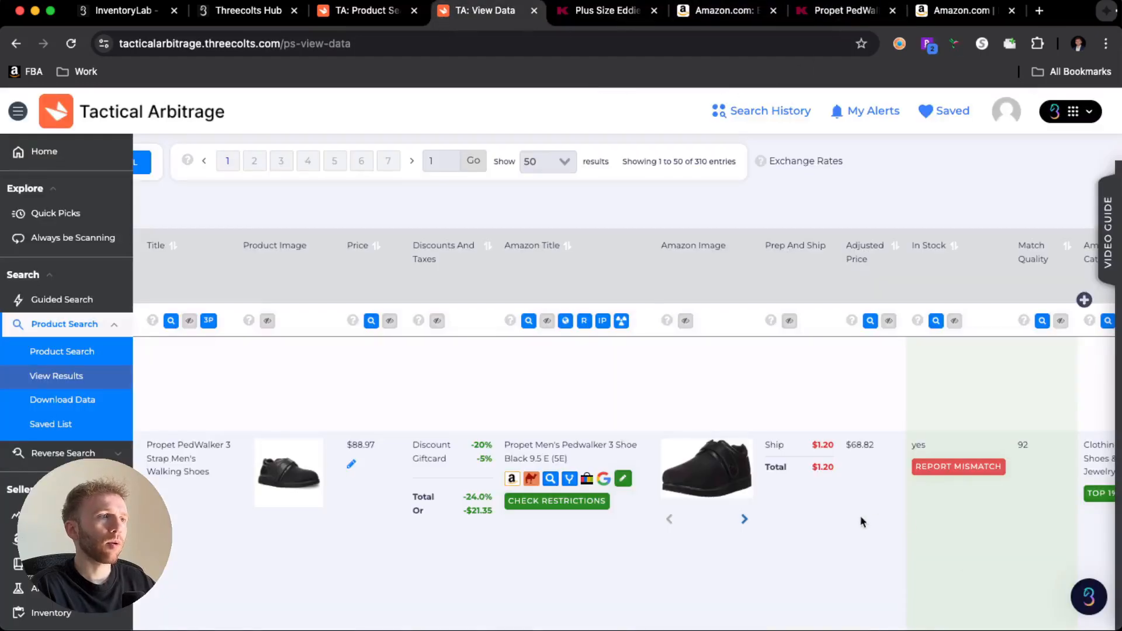
{"action": "scroll", "coordinate": [861, 522], "scroll_direction": "right", "scroll_amount": 15}
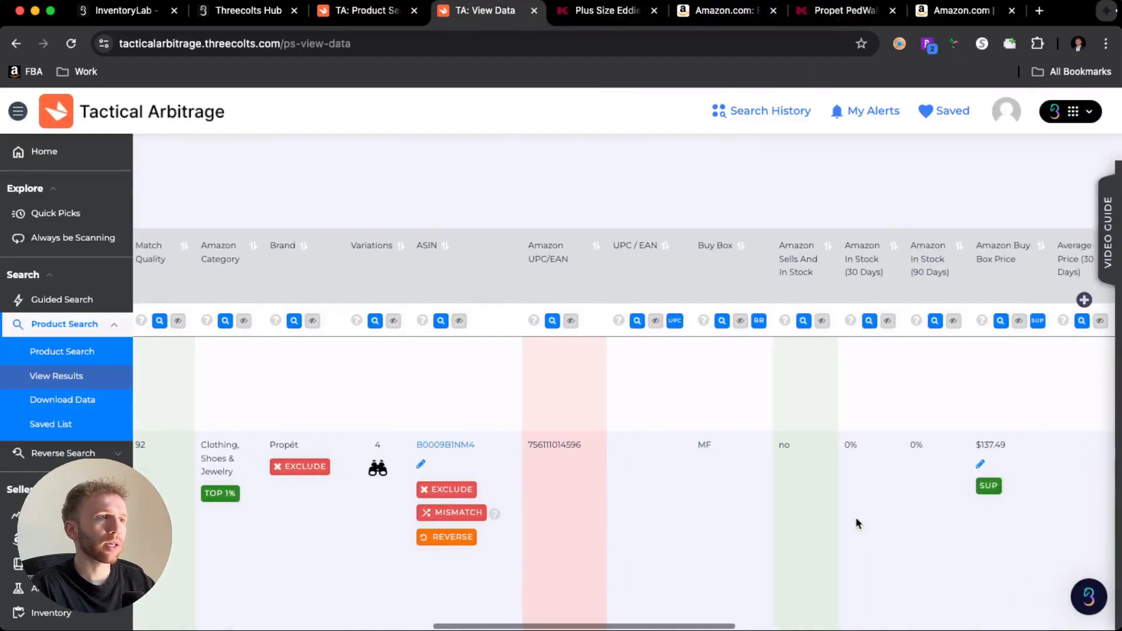
{"action": "scroll", "coordinate": [857, 522], "scroll_direction": "right", "scroll_amount": 15}
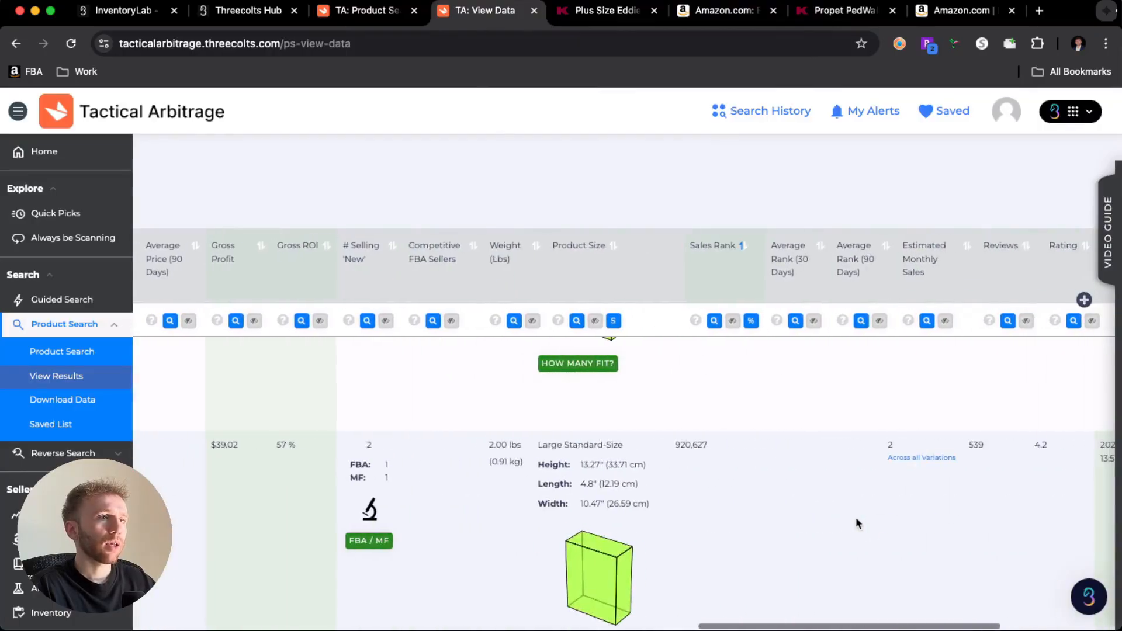
- Reverse the sort order of the results' Sales Rank column
{"action": "scroll", "coordinate": [724, 448], "scroll_direction": "up", "scroll_amount": 10}
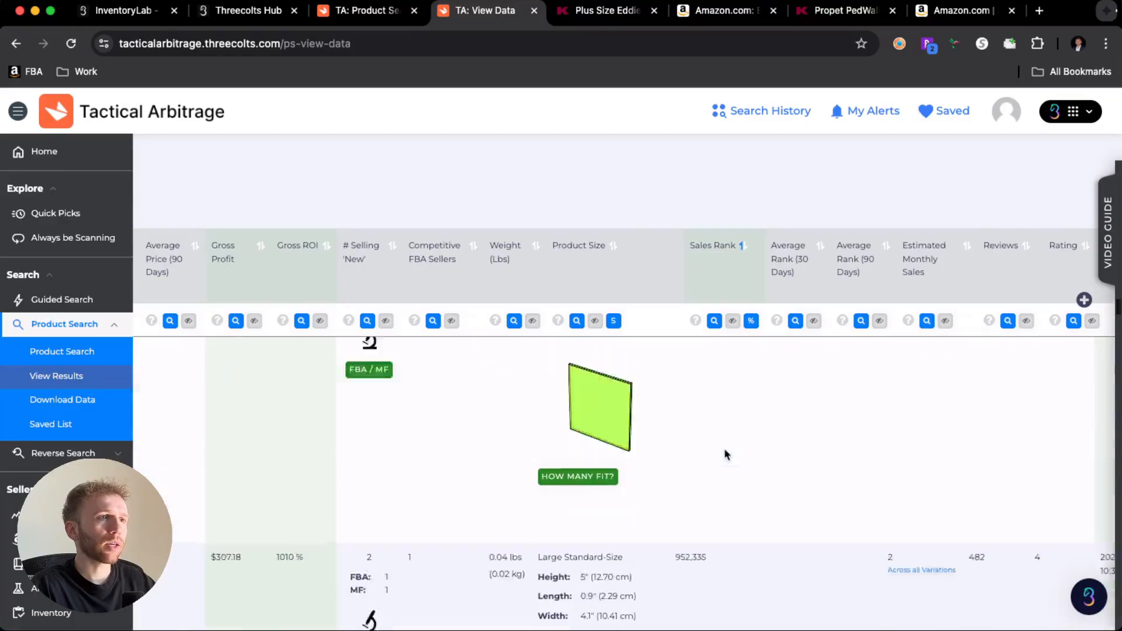
{"action": "scroll", "coordinate": [724, 453], "scroll_direction": "left", "scroll_amount": 4}
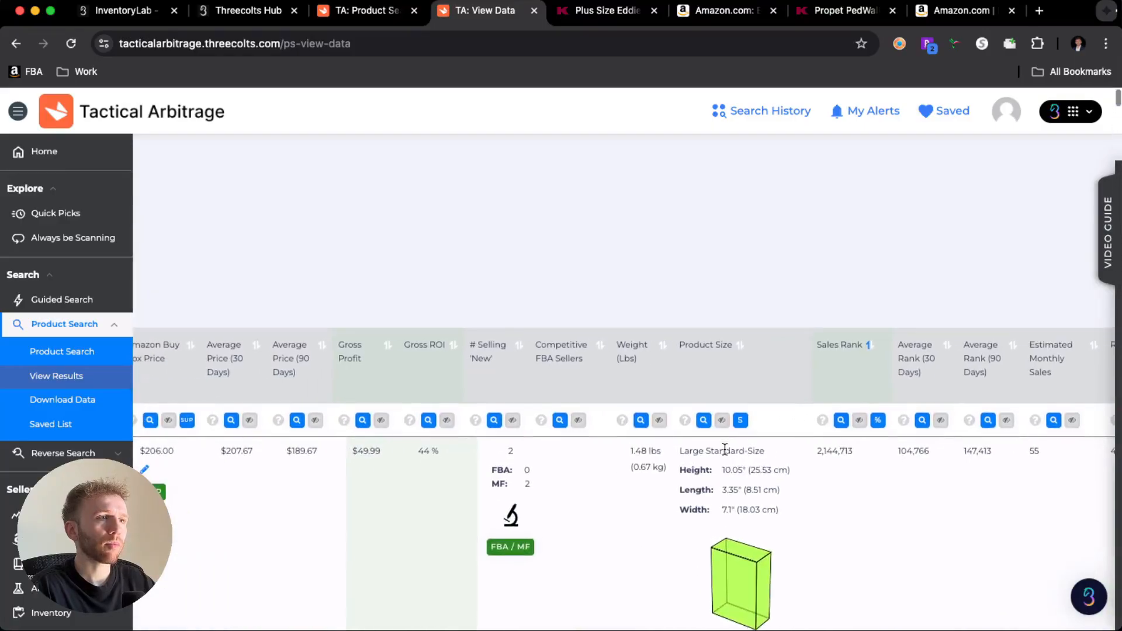
{"action": "left_click", "coordinate": [872, 348]}
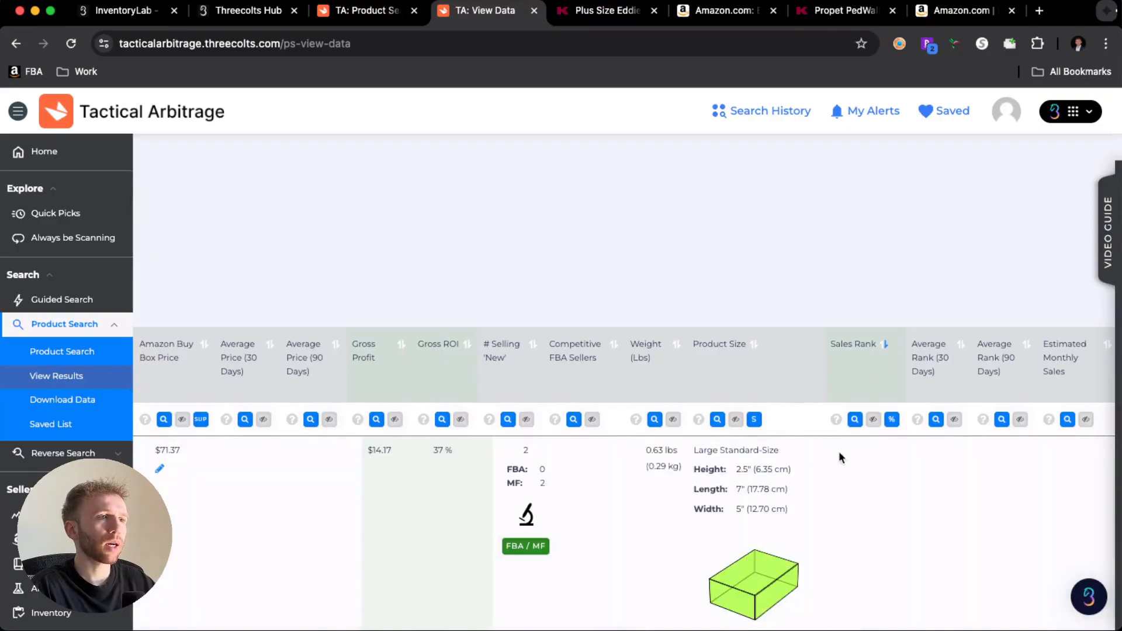
- Scan the re-sorted results down to the end of the page, checking their gross profit, ROI and sales rank values
{"action": "scroll", "coordinate": [912, 469], "scroll_direction": "down", "scroll_amount": 3}
{"action": "scroll", "coordinate": [910, 469], "scroll_direction": "right", "scroll_amount": 3}
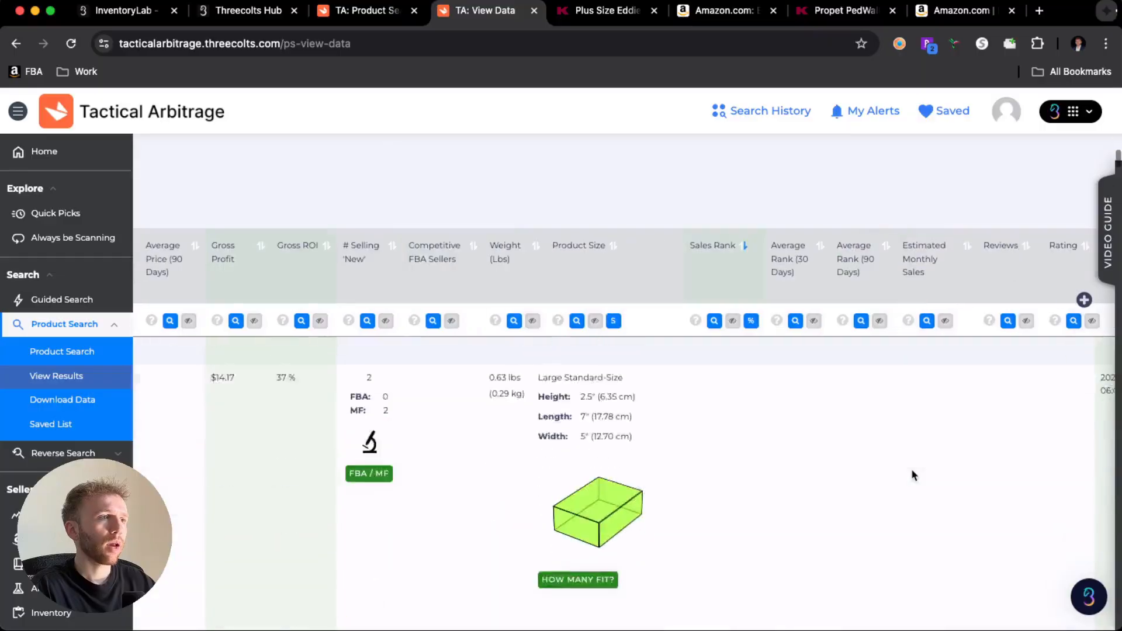
{"action": "scroll", "coordinate": [910, 469], "scroll_direction": "down", "scroll_amount": 3}
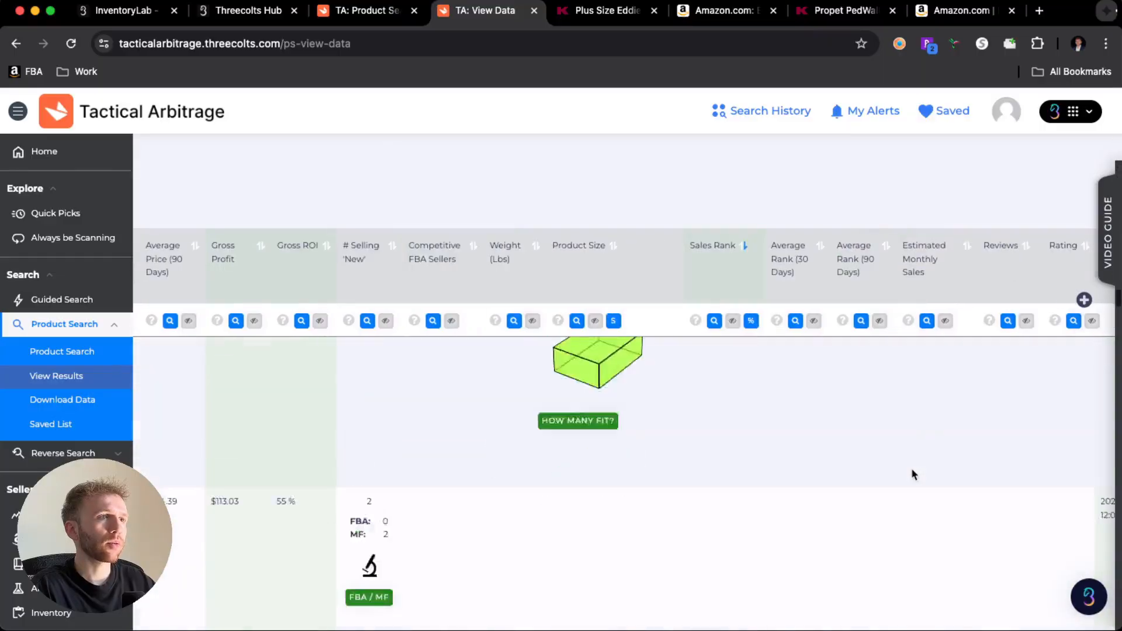
{"action": "scroll", "coordinate": [912, 470], "scroll_direction": "down", "scroll_amount": 10}
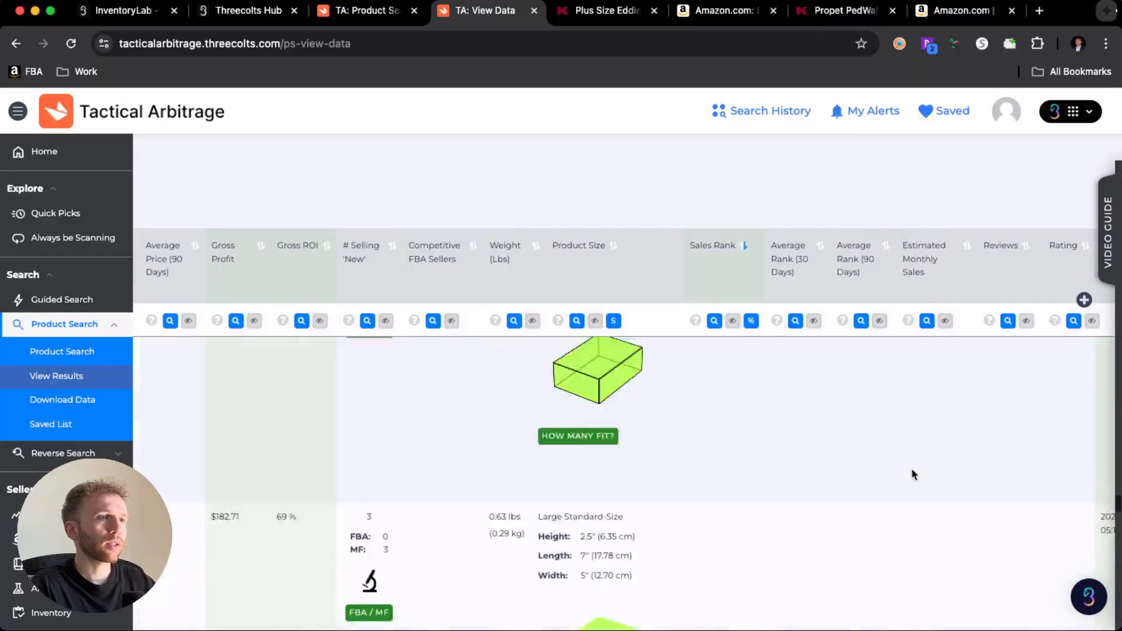
{"action": "scroll", "coordinate": [913, 473], "scroll_direction": "down", "scroll_amount": 5}
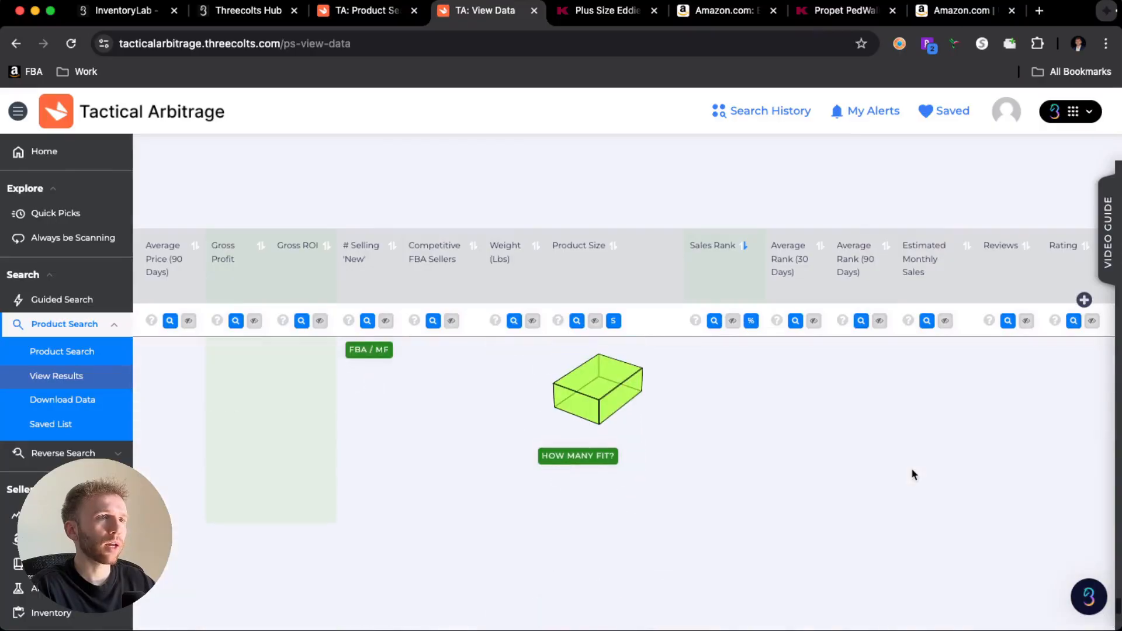
{"action": "scroll", "coordinate": [910, 466], "scroll_direction": "down", "scroll_amount": 10}
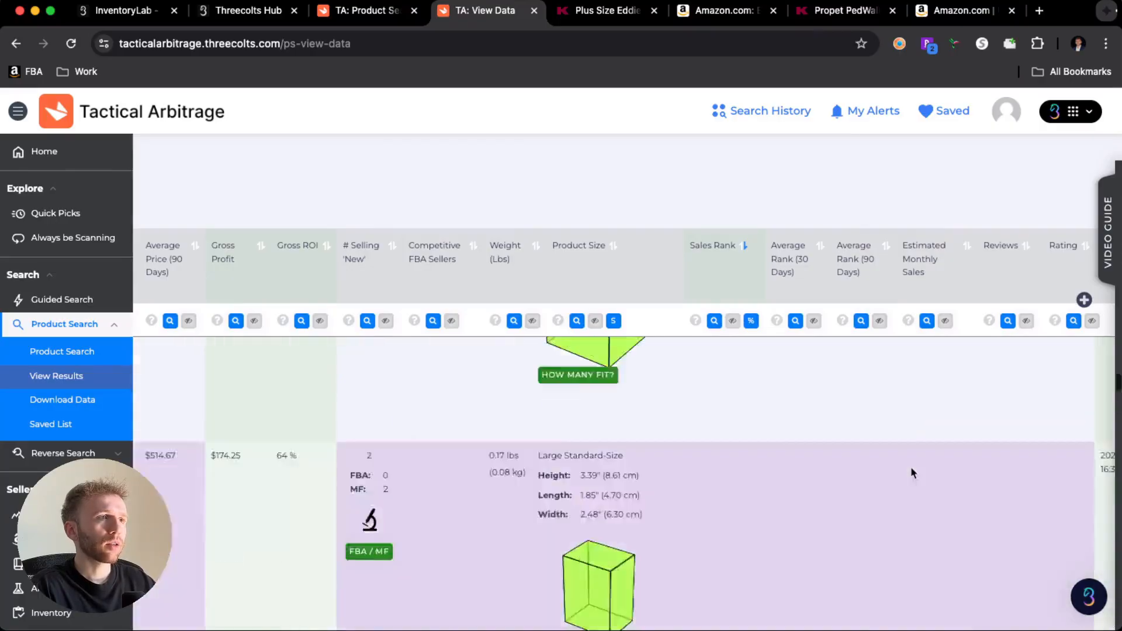
- Go to page 2 of the results and examine the products' gross profit, ROI, sales rank and estimated monthly sales
{"action": "scroll", "coordinate": [910, 466], "scroll_direction": "up", "scroll_amount": 10}
{"action": "scroll", "coordinate": [911, 467], "scroll_direction": "left", "scroll_amount": 20}
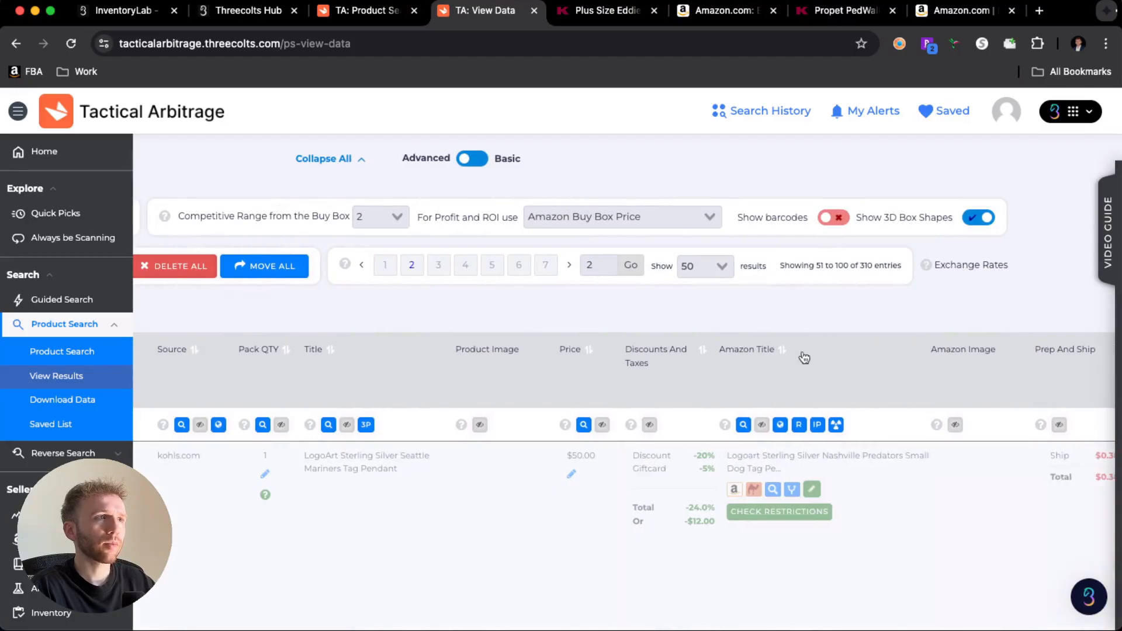
{"action": "scroll", "coordinate": [816, 359], "scroll_direction": "down", "scroll_amount": 5}
{"action": "scroll", "coordinate": [817, 358], "scroll_direction": "right", "scroll_amount": 15}
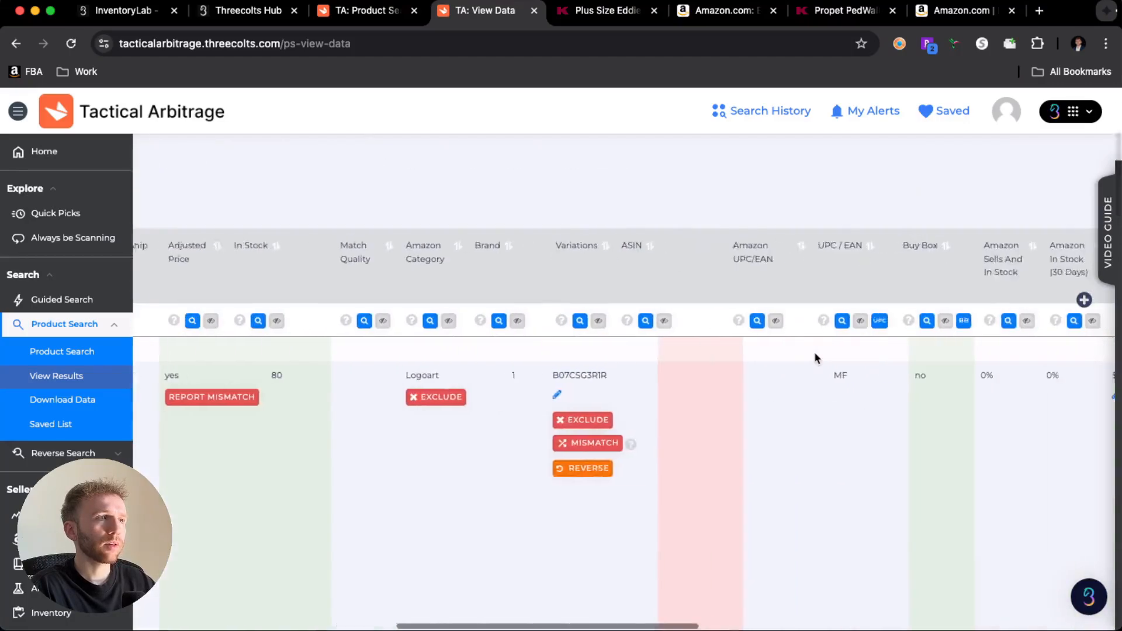
{"action": "scroll", "coordinate": [816, 358], "scroll_direction": "right", "scroll_amount": 10}
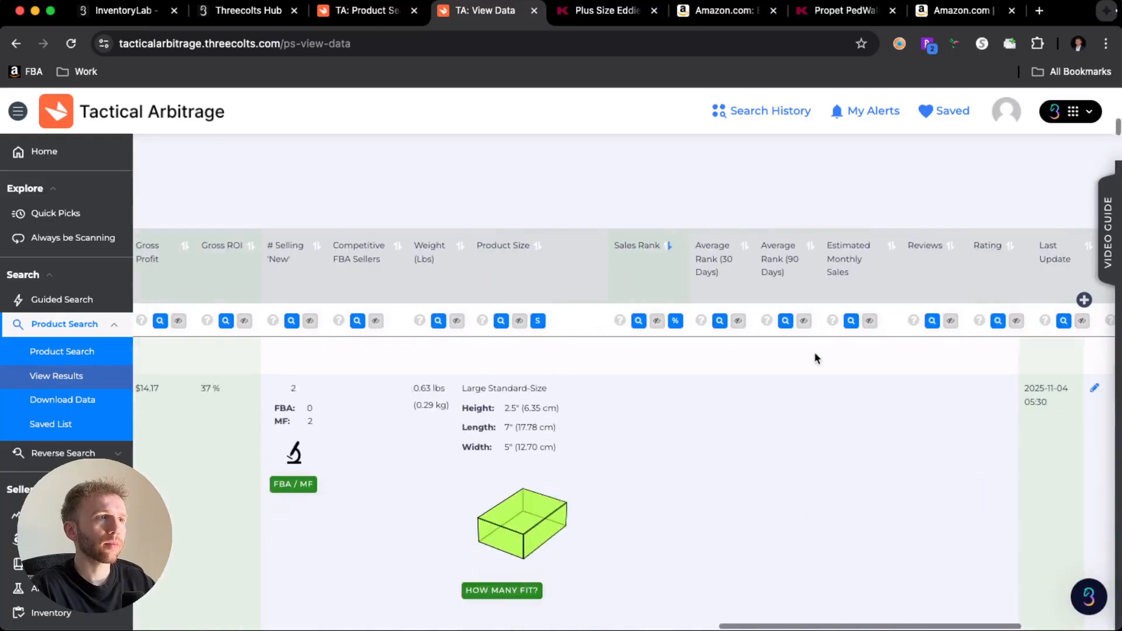
{"action": "scroll", "coordinate": [816, 358], "scroll_direction": "down", "scroll_amount": 3}
{"action": "scroll", "coordinate": [815, 354], "scroll_direction": "down", "scroll_amount": 8}
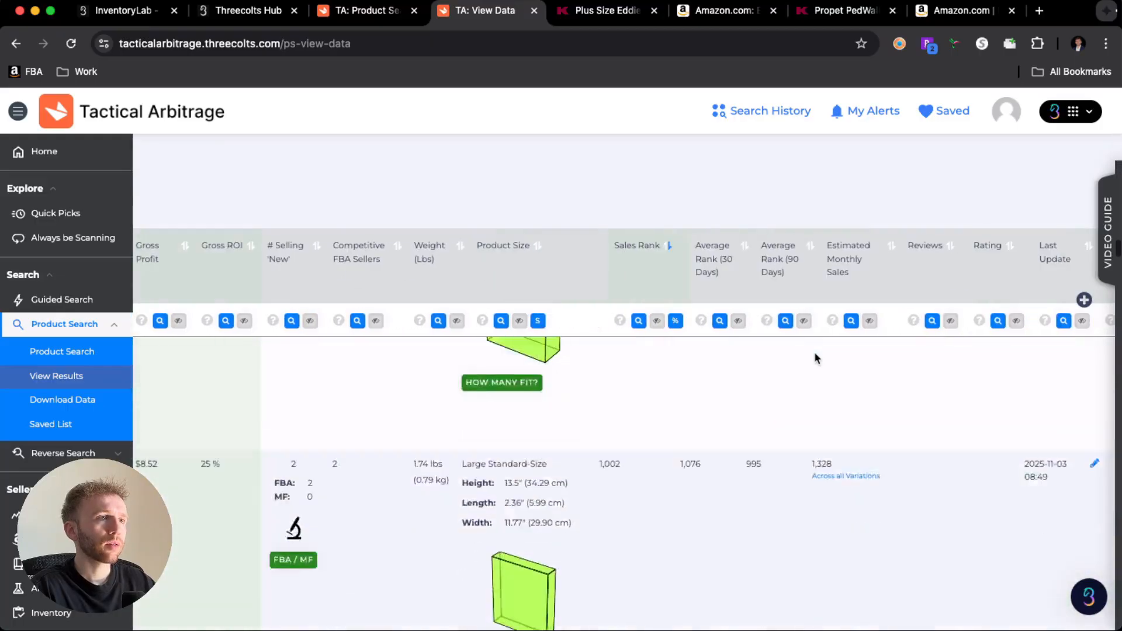
{"action": "scroll", "coordinate": [814, 352], "scroll_direction": "down", "scroll_amount": 8}
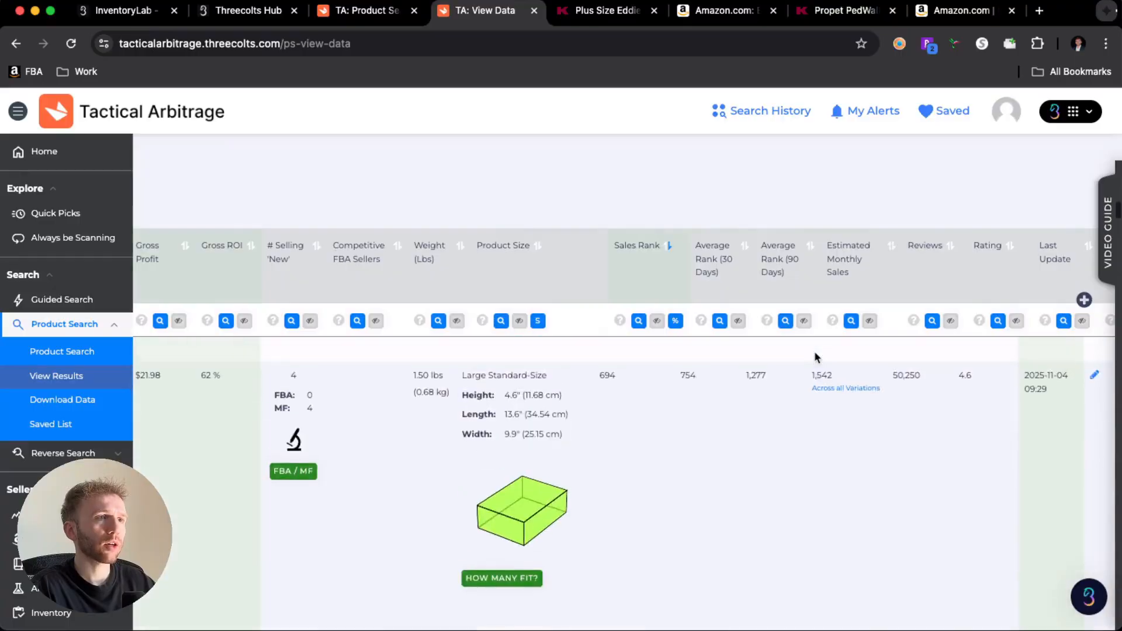
{"action": "scroll", "coordinate": [814, 358], "scroll_direction": "down", "scroll_amount": 8}
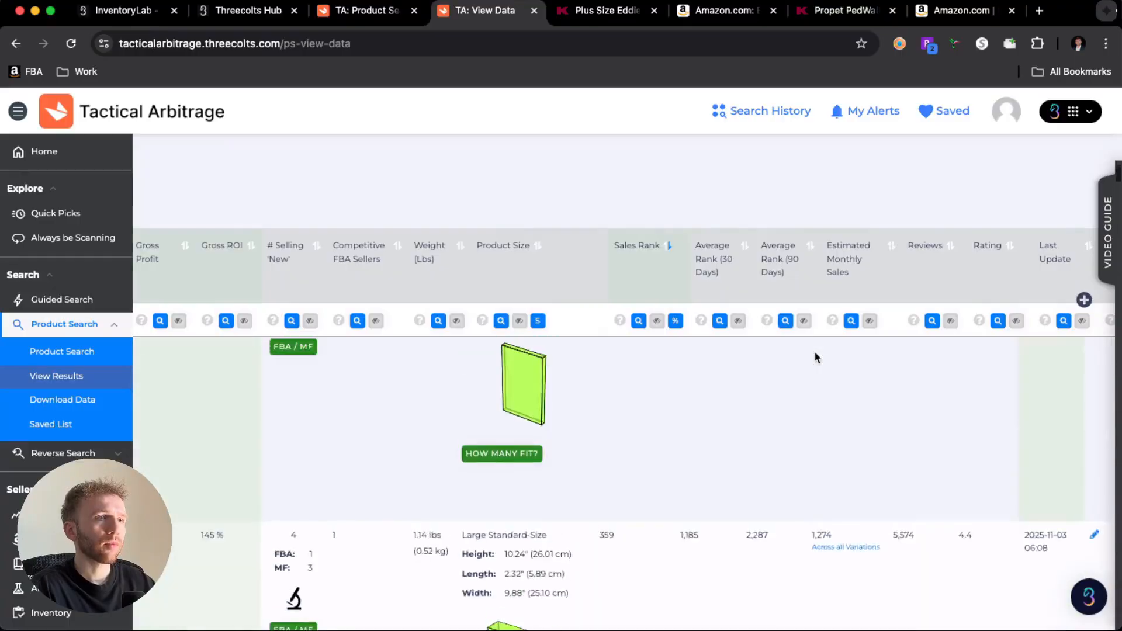
- Compare the store and Amazon titles, images and match quality of the page 2 results to find a genuine match
{"action": "scroll", "coordinate": [814, 357], "scroll_direction": "left", "scroll_amount": 15}
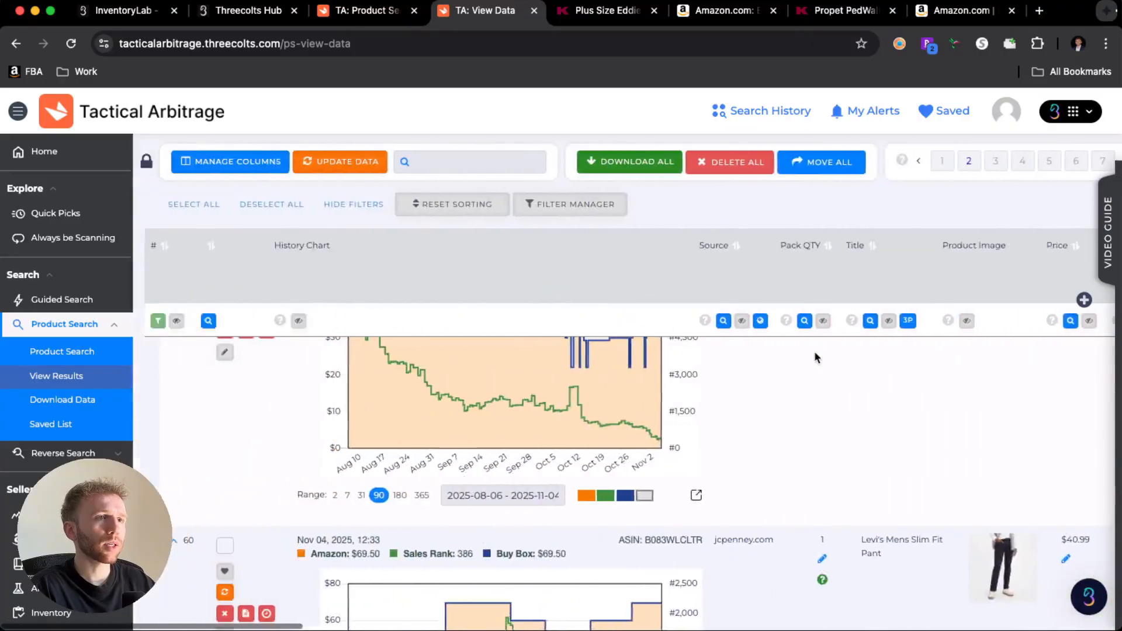
{"action": "scroll", "coordinate": [816, 355], "scroll_direction": "right", "scroll_amount": 3}
{"action": "scroll", "coordinate": [804, 378], "scroll_direction": "down", "scroll_amount": 6}
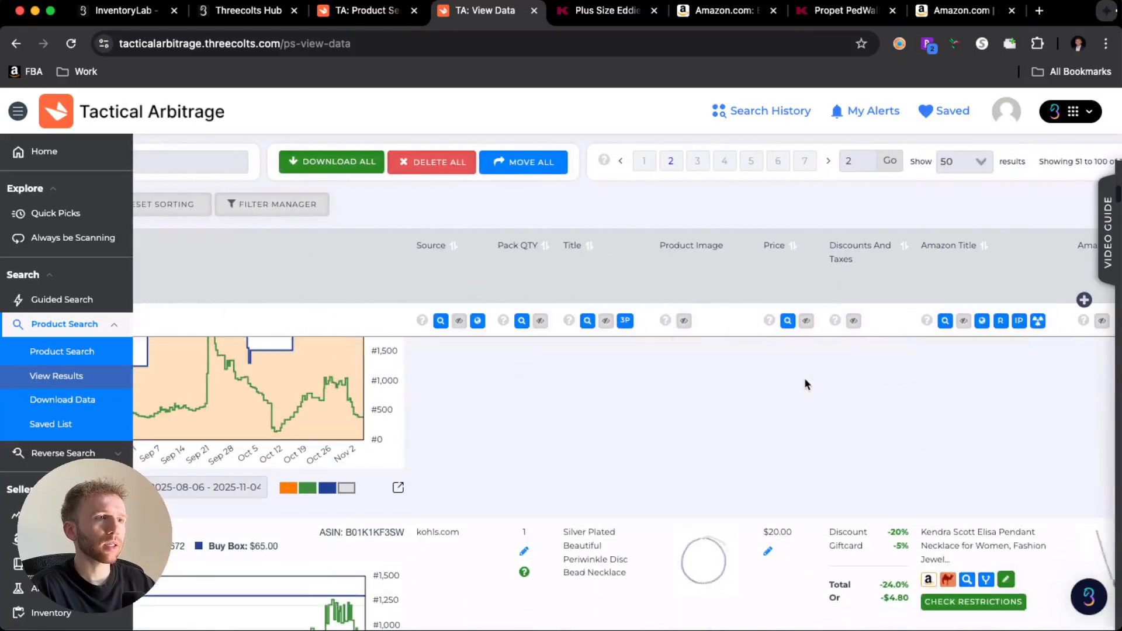
{"action": "scroll", "coordinate": [805, 378], "scroll_direction": "up", "scroll_amount": 2}
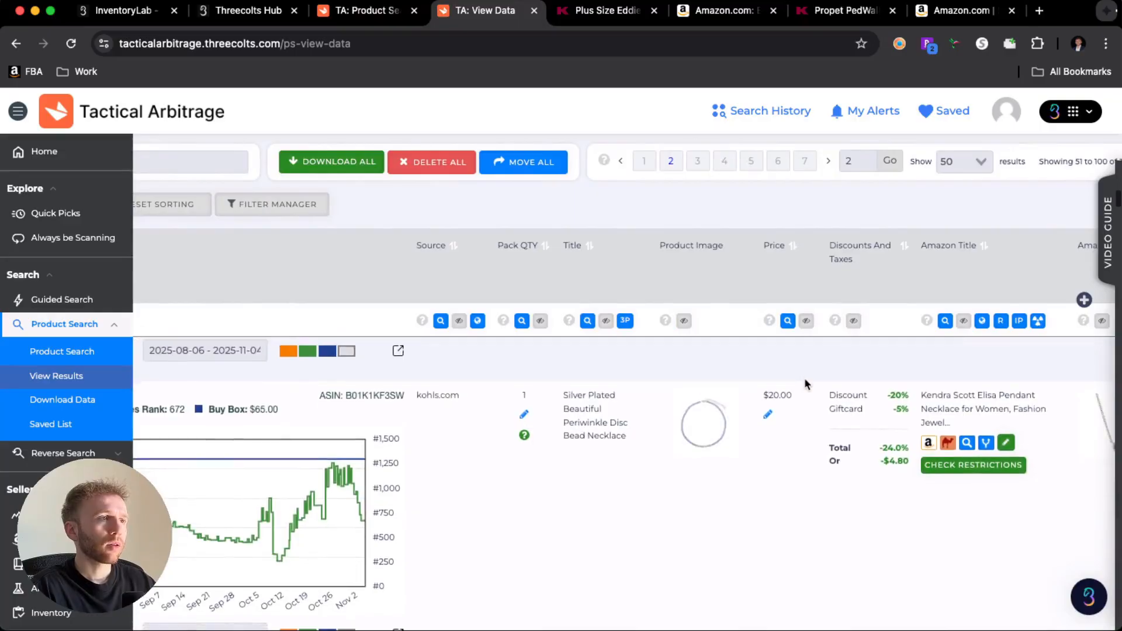
{"action": "scroll", "coordinate": [804, 377], "scroll_direction": "right", "scroll_amount": 2}
{"action": "scroll", "coordinate": [804, 377], "scroll_direction": "right", "scroll_amount": 5}
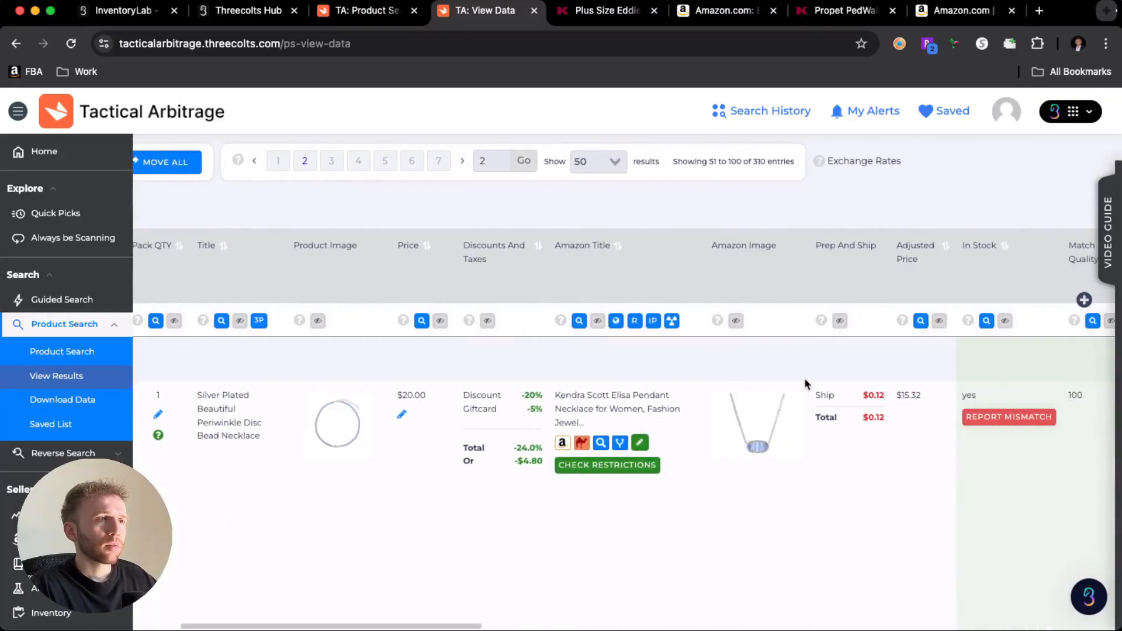
{"action": "scroll", "coordinate": [804, 378], "scroll_direction": "down", "scroll_amount": 5}
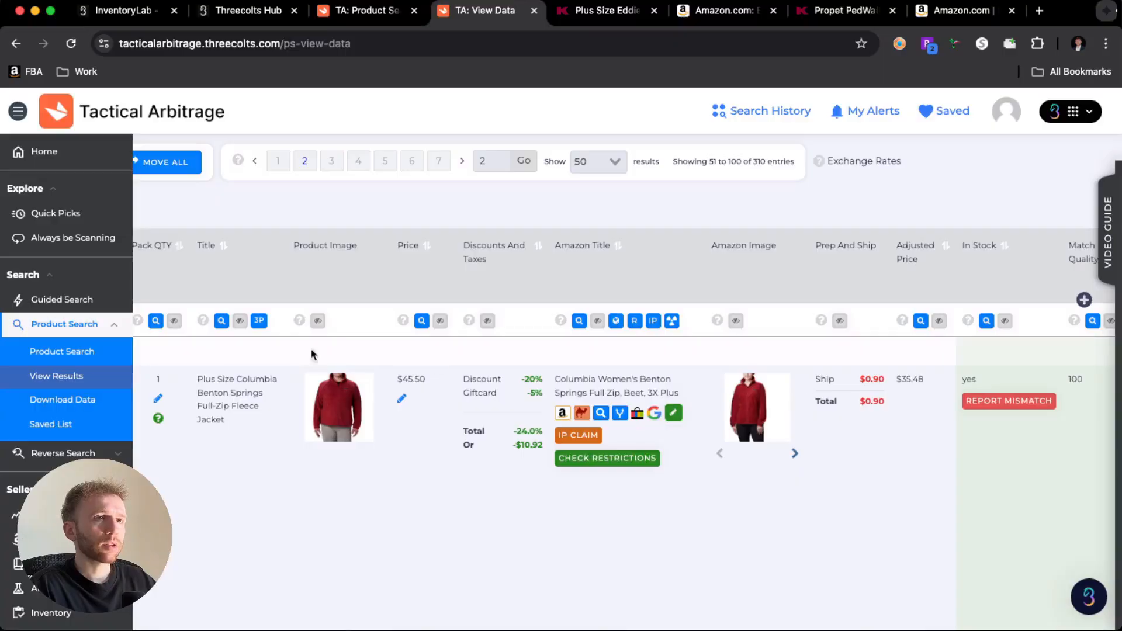
- Open the Columbia Benton Springs fleece jacket's store and Amazon pages and review its price history, estimated sales and available sizes on Amazon
{"action": "left_click", "coordinate": [217, 402]}
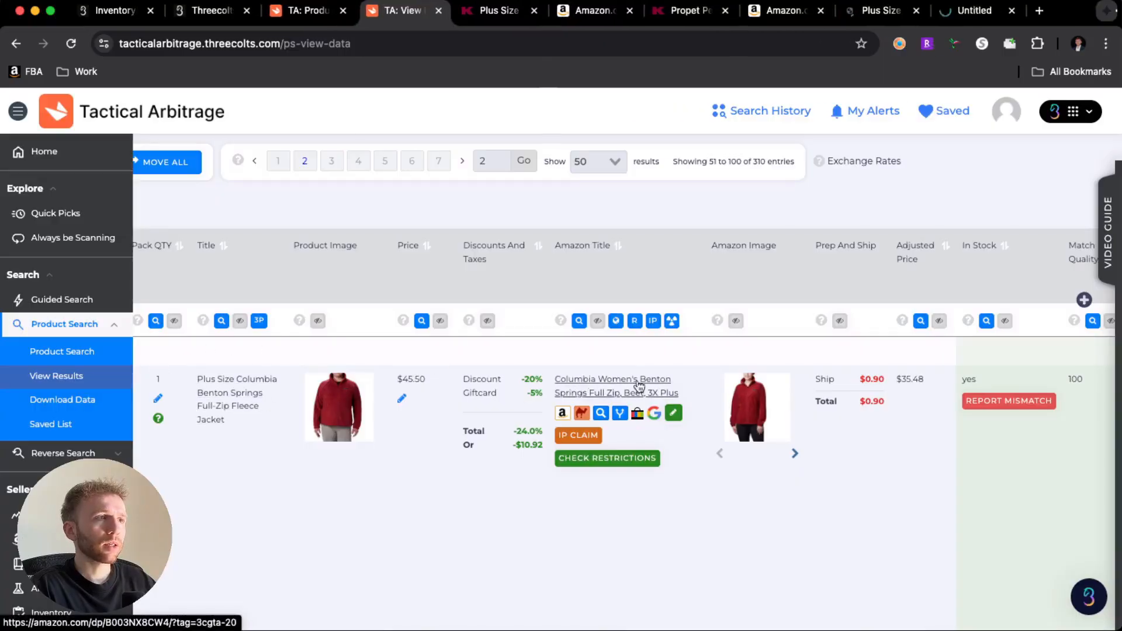
{"action": "left_click", "coordinate": [942, 9]}
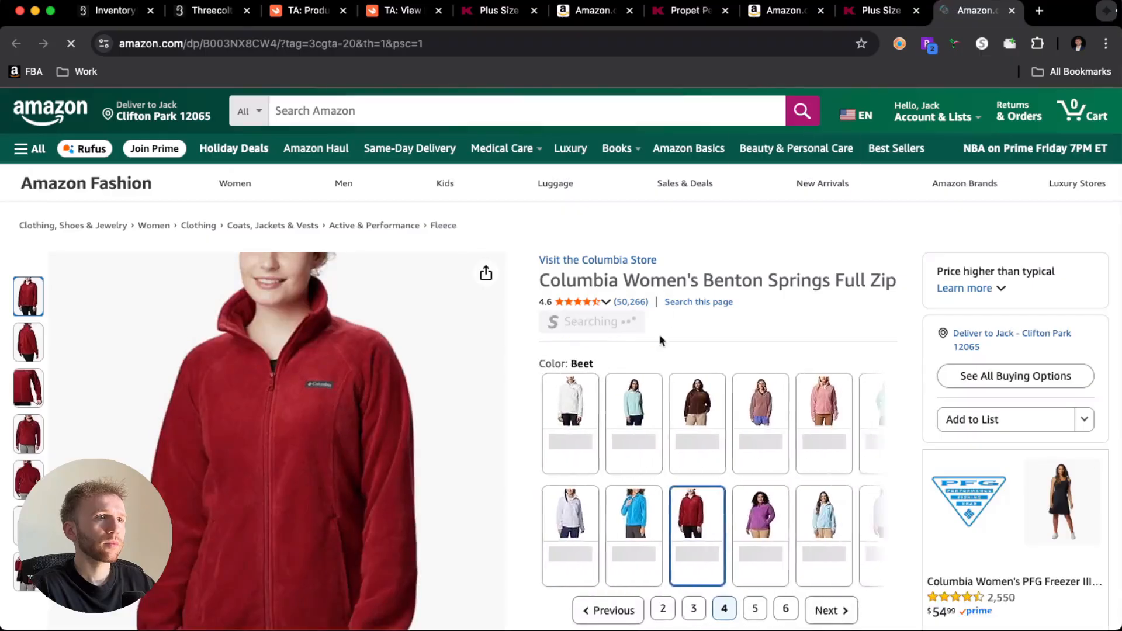
{"action": "scroll", "coordinate": [659, 335], "scroll_direction": "down", "scroll_amount": 10}
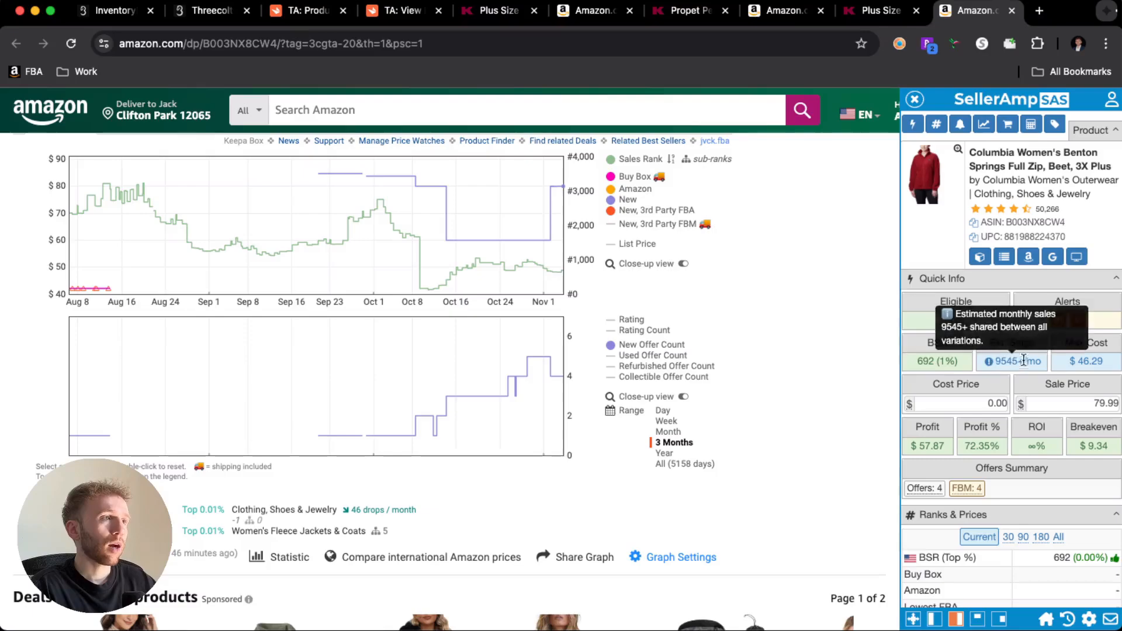
{"action": "scroll", "coordinate": [732, 325], "scroll_direction": "up", "scroll_amount": 15}
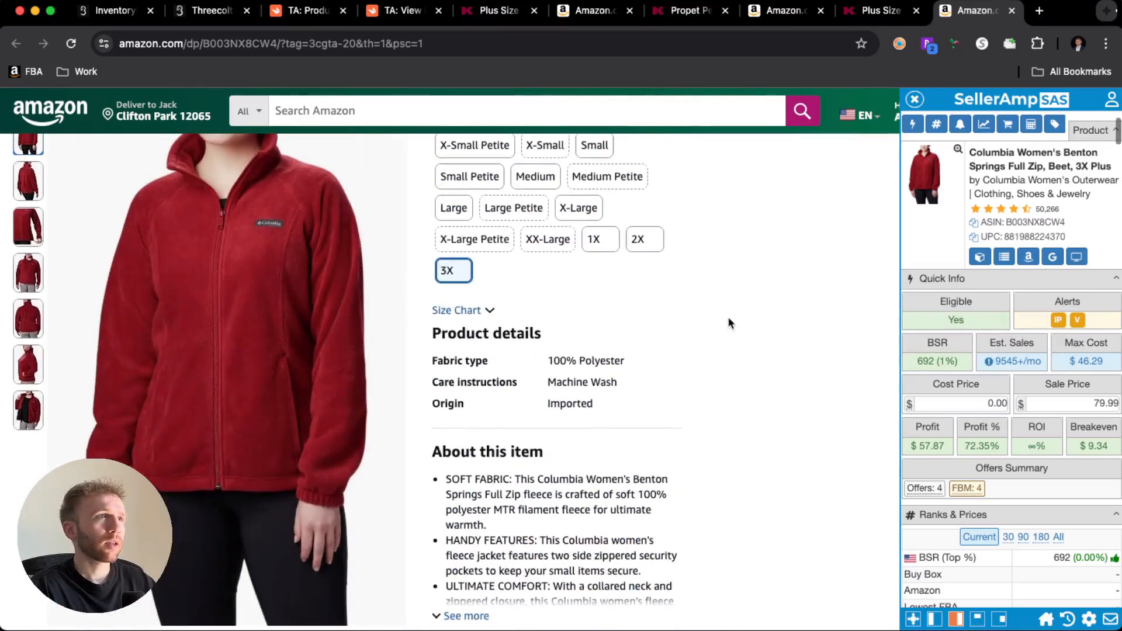
- Return to the Product Search setup in Tactical Arbitrage and review its Profit & ROI and Other Filters settings
{"action": "left_click", "coordinate": [297, 18]}
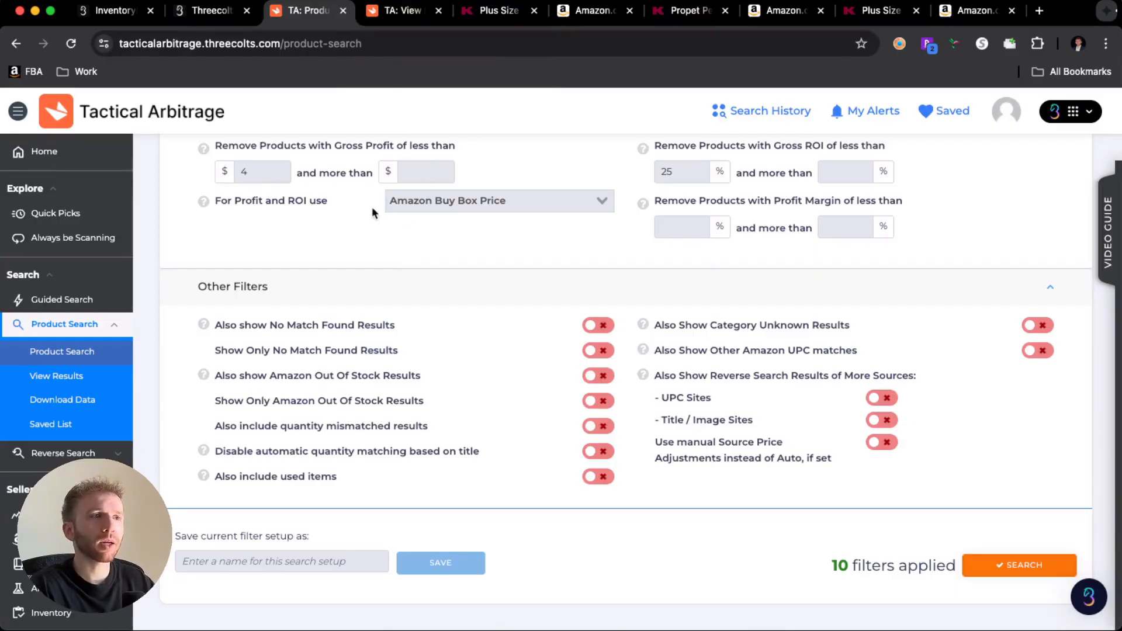
{"action": "scroll", "coordinate": [450, 210], "scroll_direction": "up", "scroll_amount": 1}
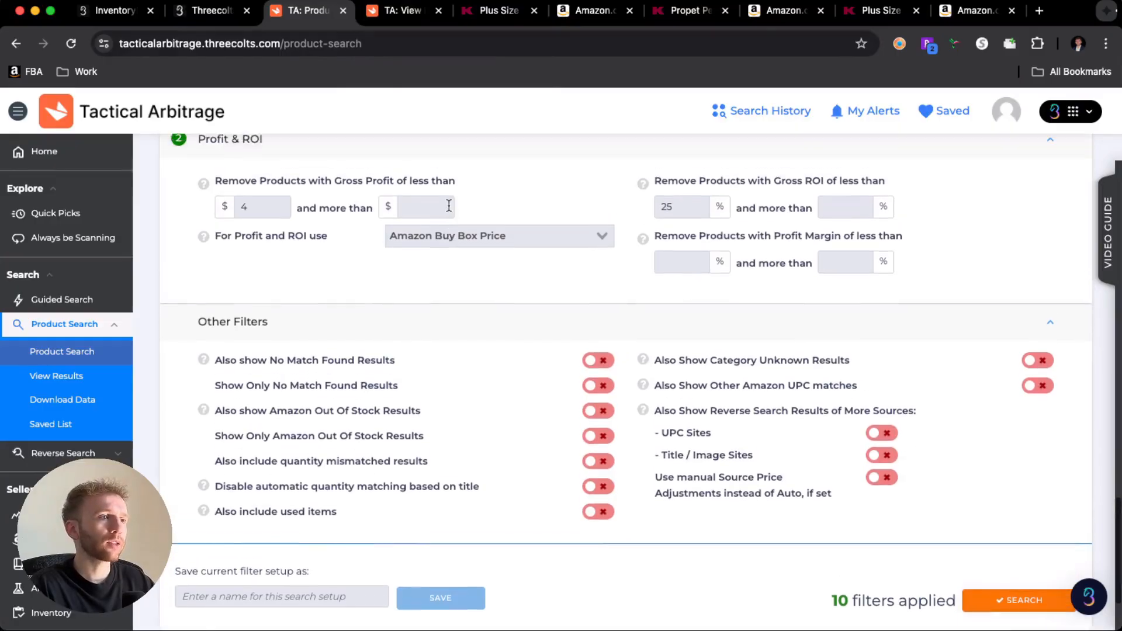
{"action": "scroll", "coordinate": [450, 208], "scroll_direction": "down", "scroll_amount": 4}
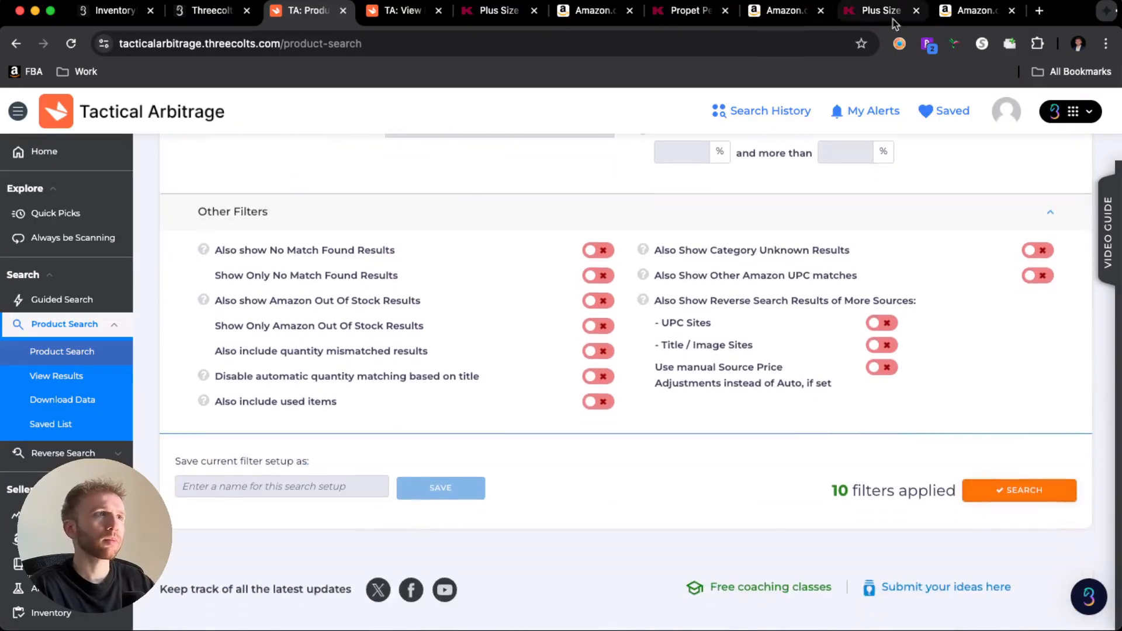
- Compare the Columbia Benton Springs fleece jacket's Kohl's page with its Amazon listing, checking price, Beet color and 3X size
{"action": "left_click", "coordinate": [874, 24]}
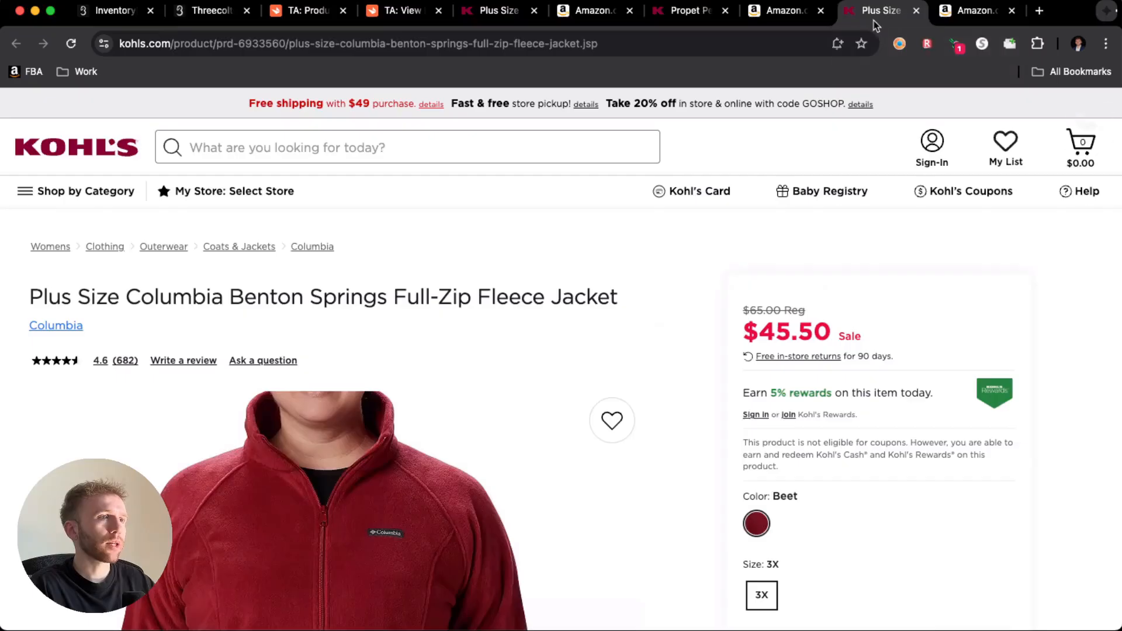
{"action": "left_click", "coordinate": [802, 18]}
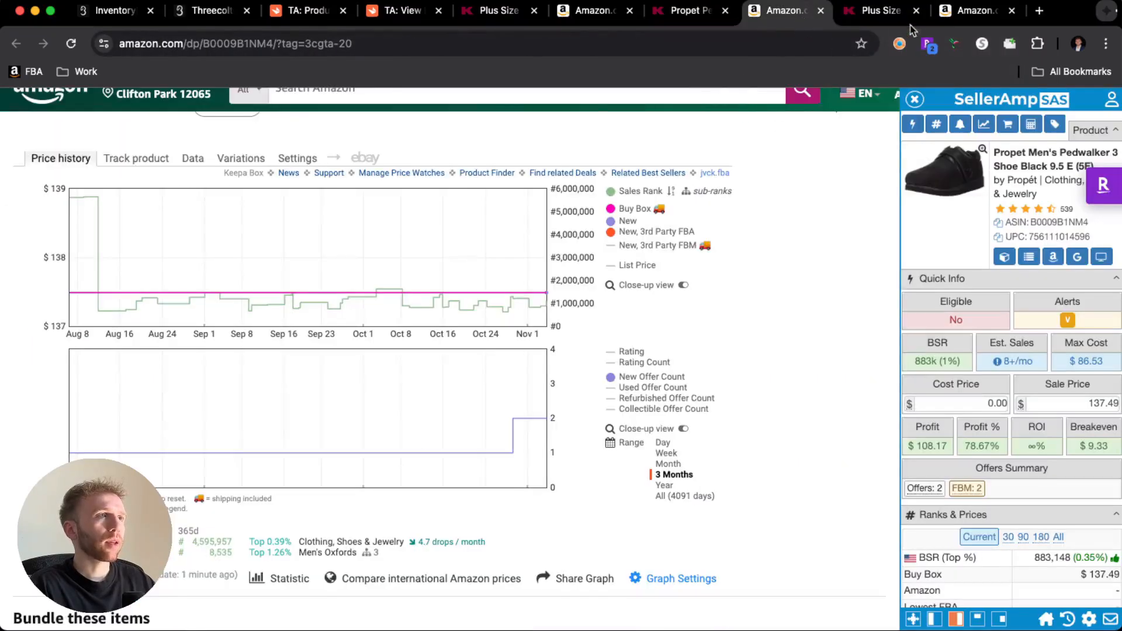
{"action": "left_click", "coordinate": [970, 12]}
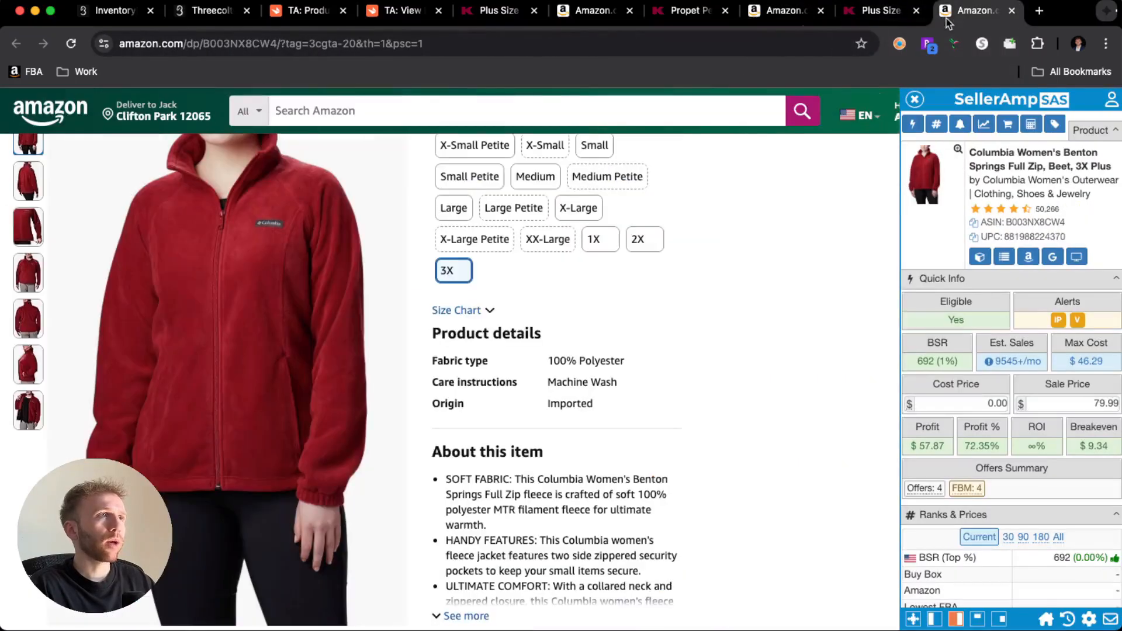
{"action": "left_click", "coordinate": [887, 12]}
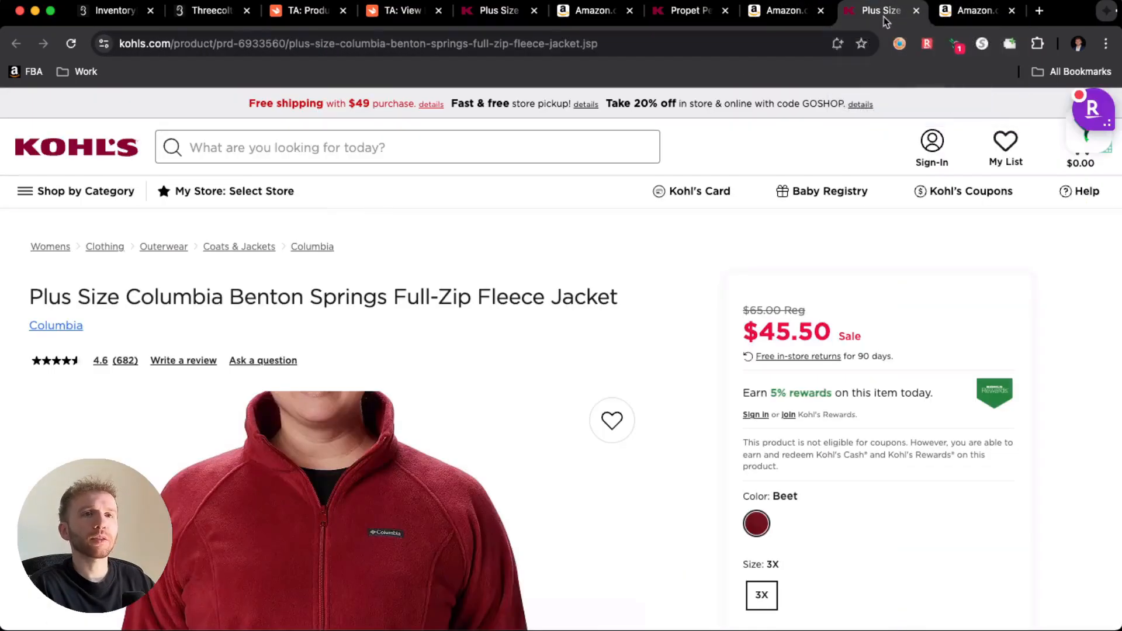
{"action": "left_click", "coordinate": [965, 13]}
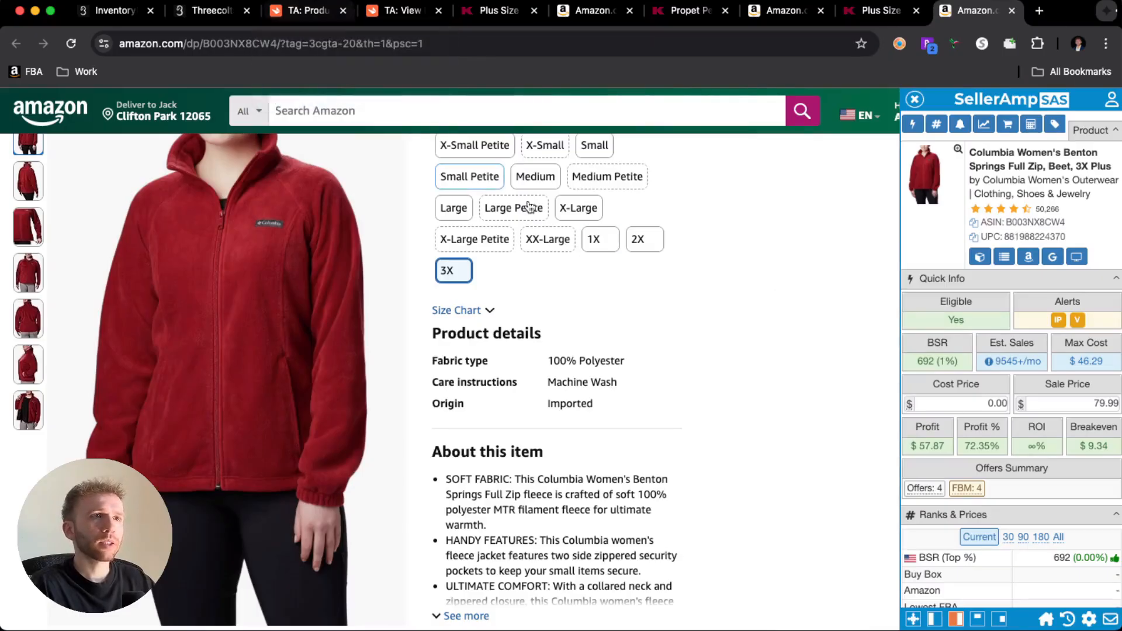
{"action": "scroll", "coordinate": [701, 284], "scroll_direction": "up", "scroll_amount": 5}
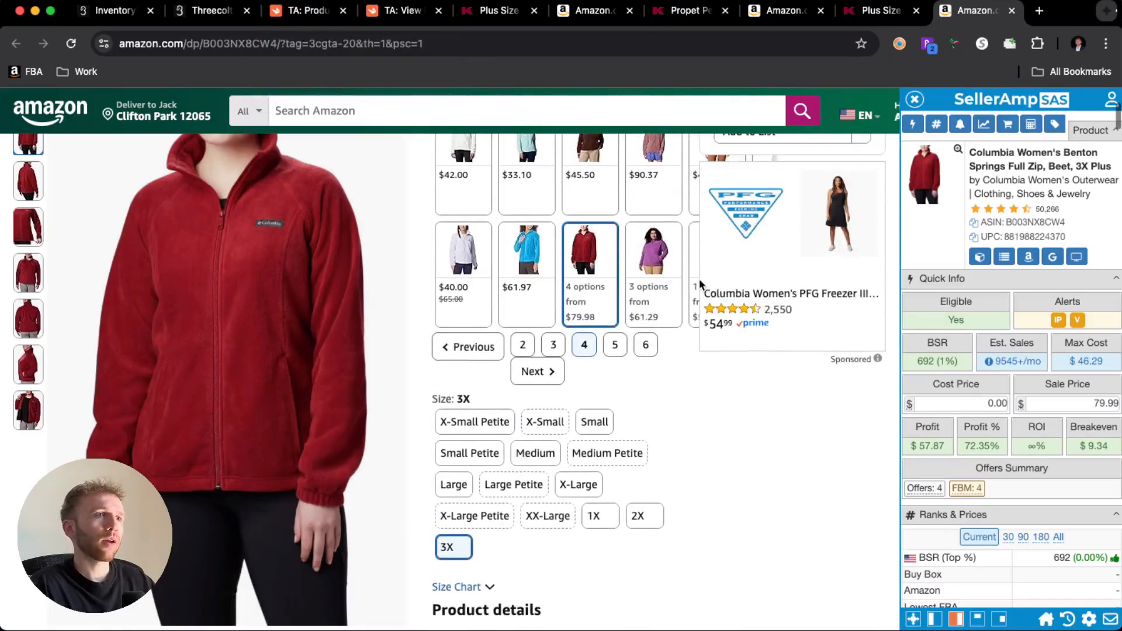
{"action": "scroll", "coordinate": [712, 279], "scroll_direction": "up", "scroll_amount": 5}
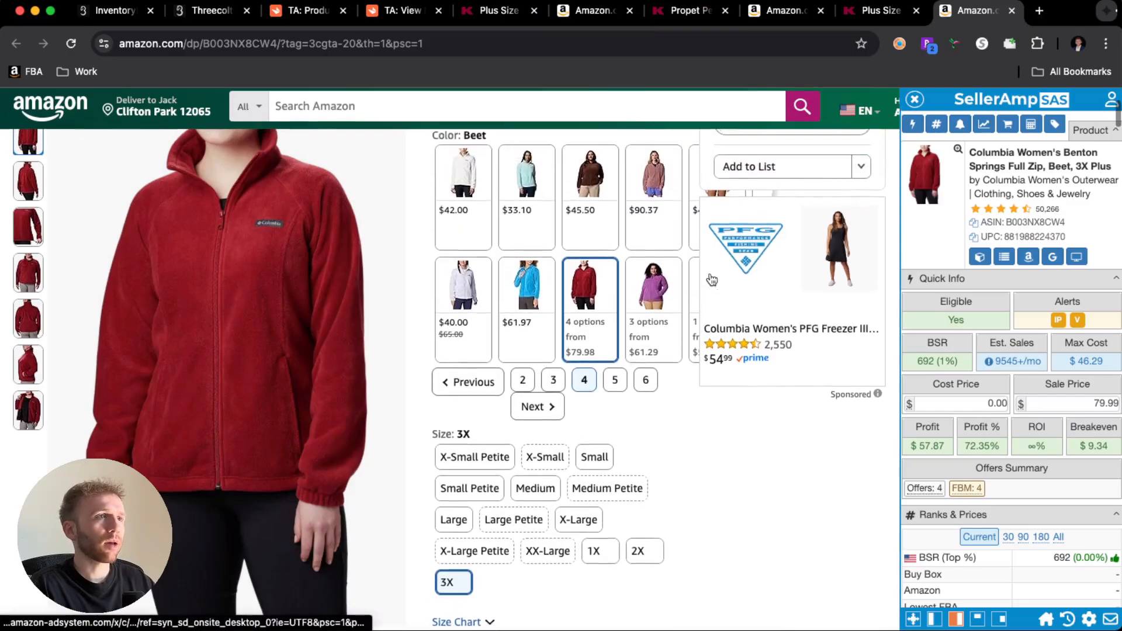